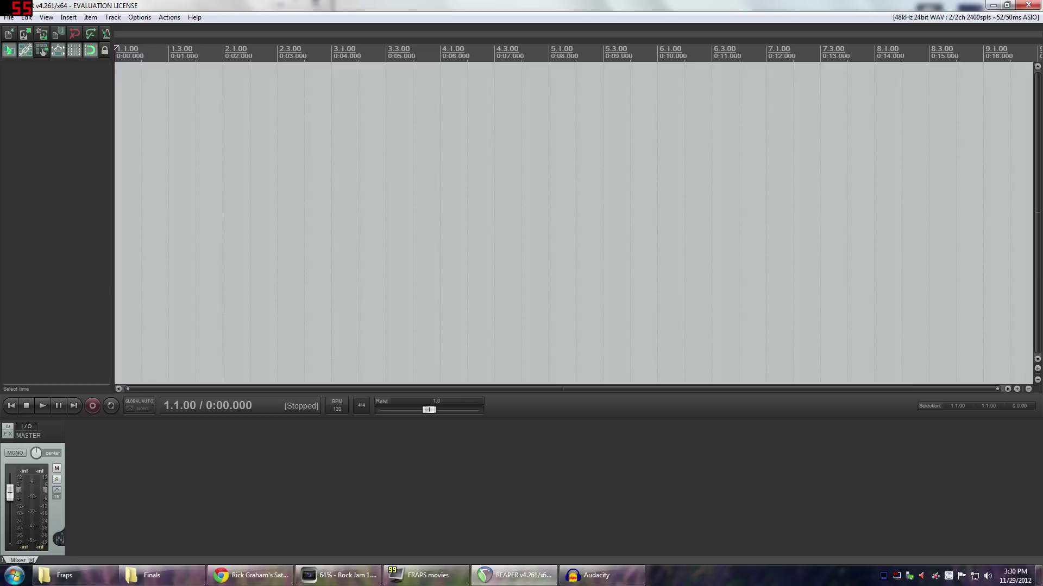
Step: Open REAPER's Preferences window from the menu bar
click(26, 17)
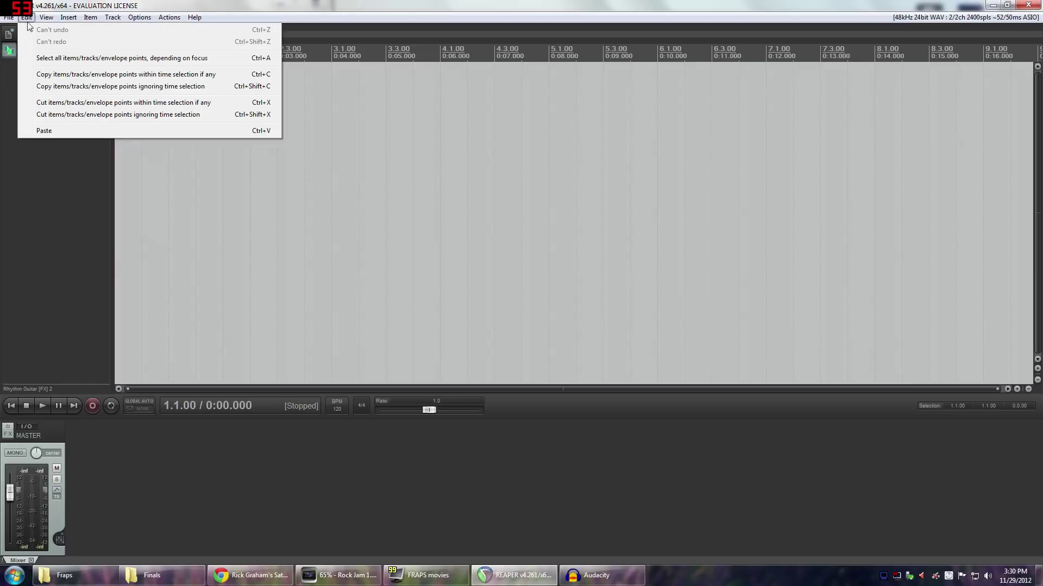
mouse_move(9, 22)
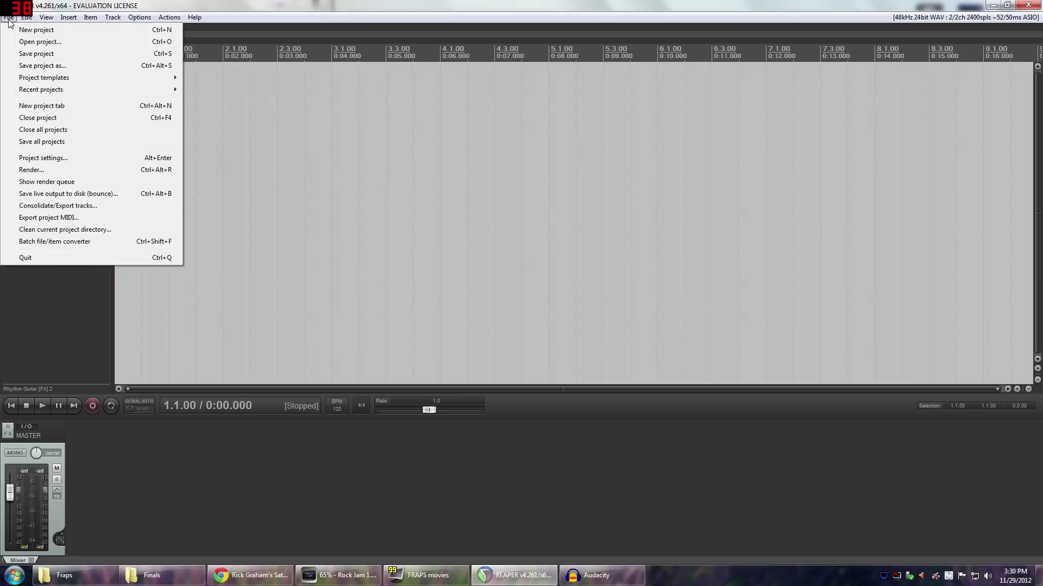
mouse_move(139, 17)
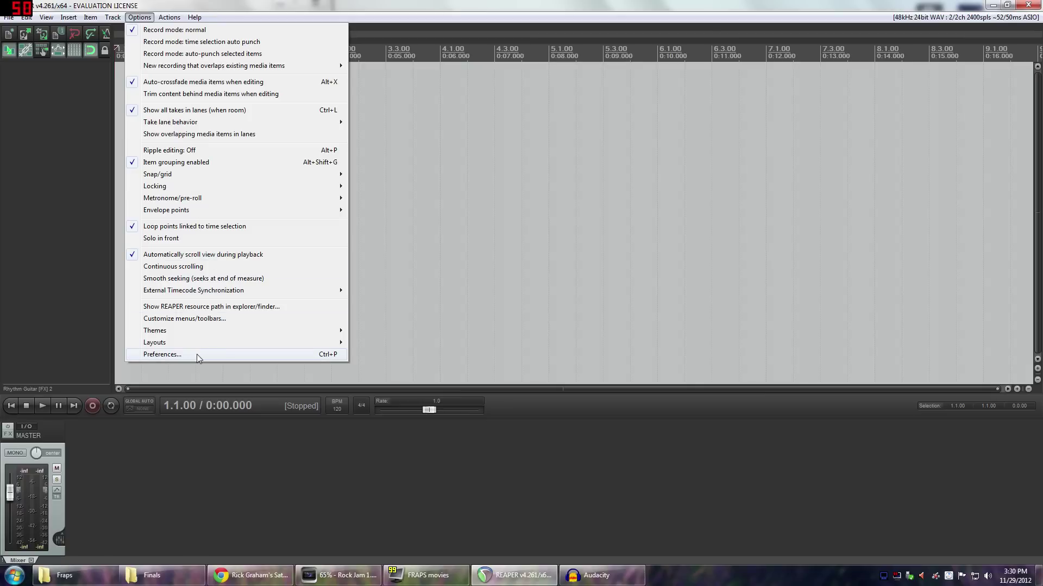
click(333, 355)
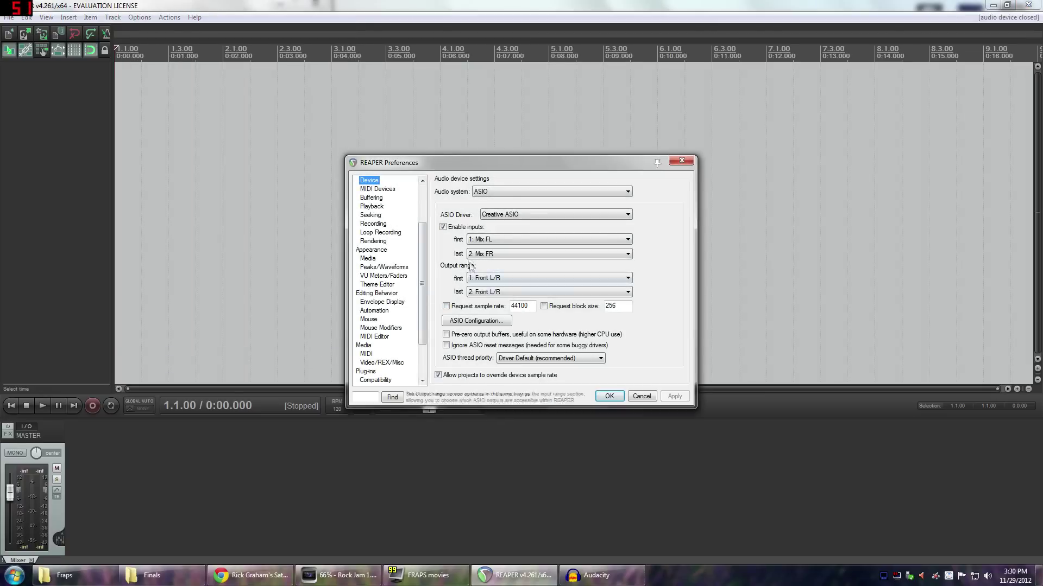
scroll(426, 199, up, 3)
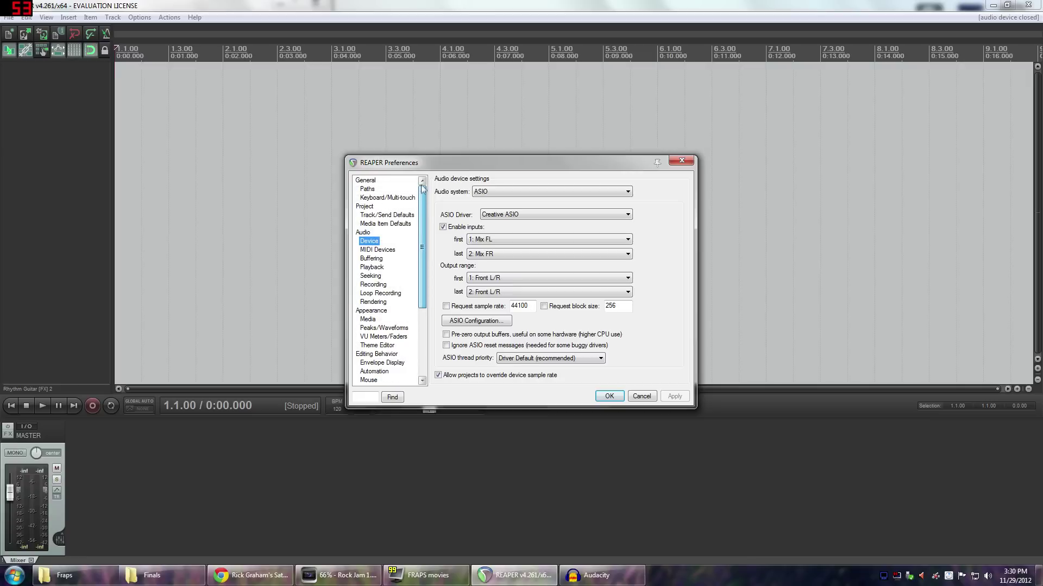
Step: Browse the General, Paths, Keyboard, Project and Audio pages, ending on Audio > Device
click(365, 180)
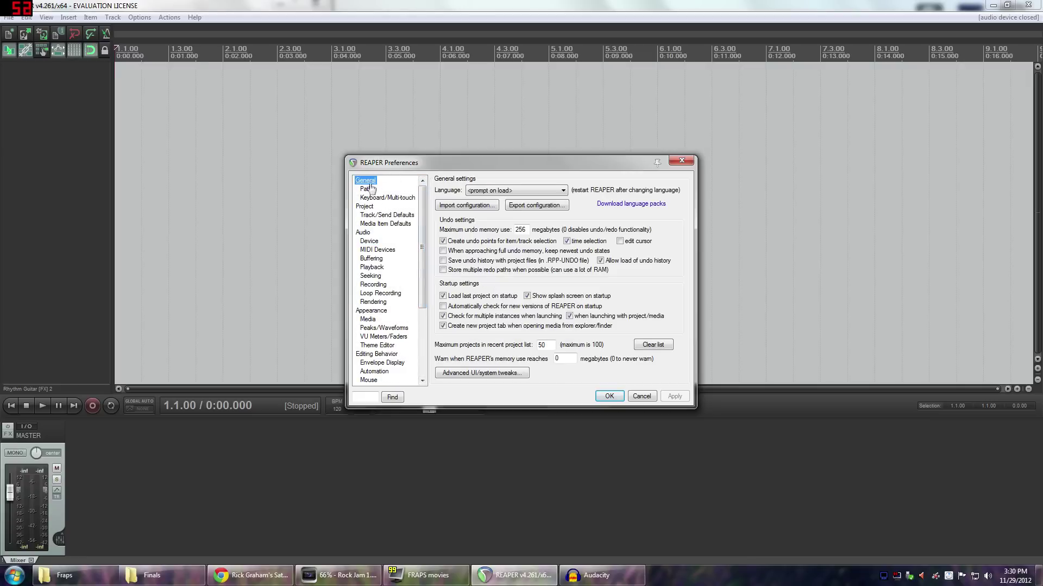
click(369, 189)
click(371, 198)
click(365, 207)
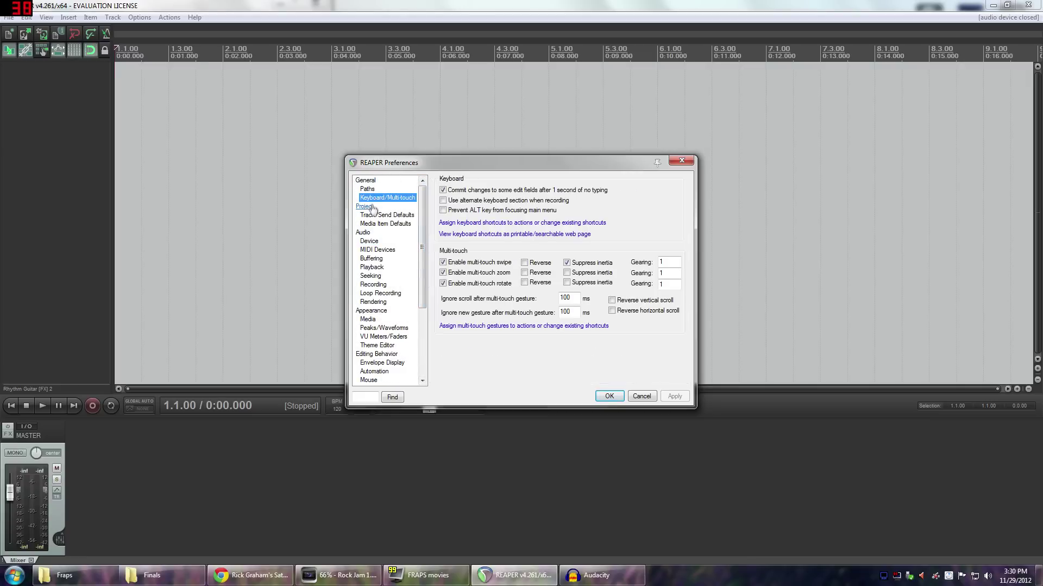
click(373, 216)
click(370, 223)
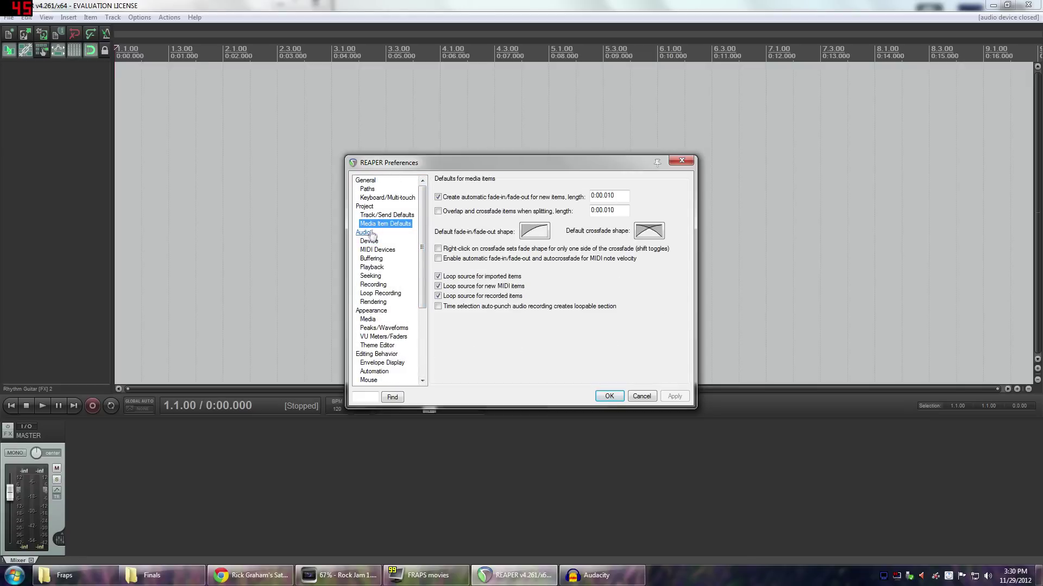
click(364, 233)
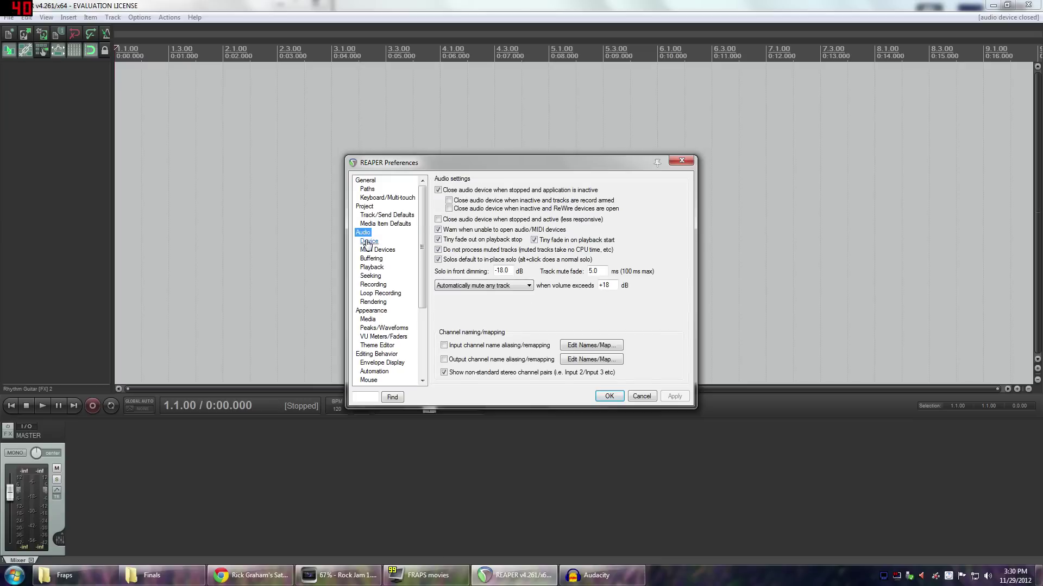
click(368, 242)
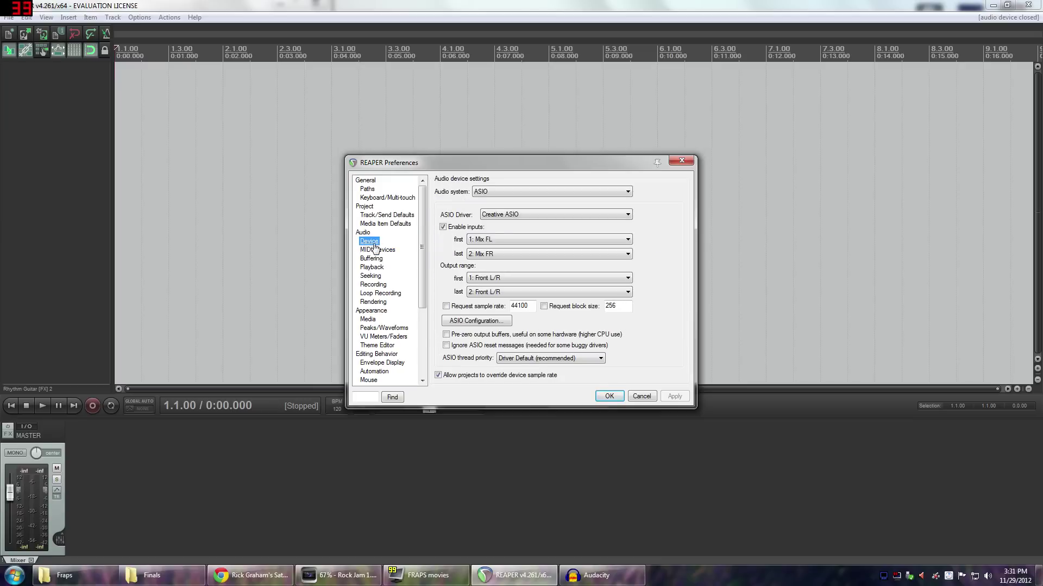
click(560, 191)
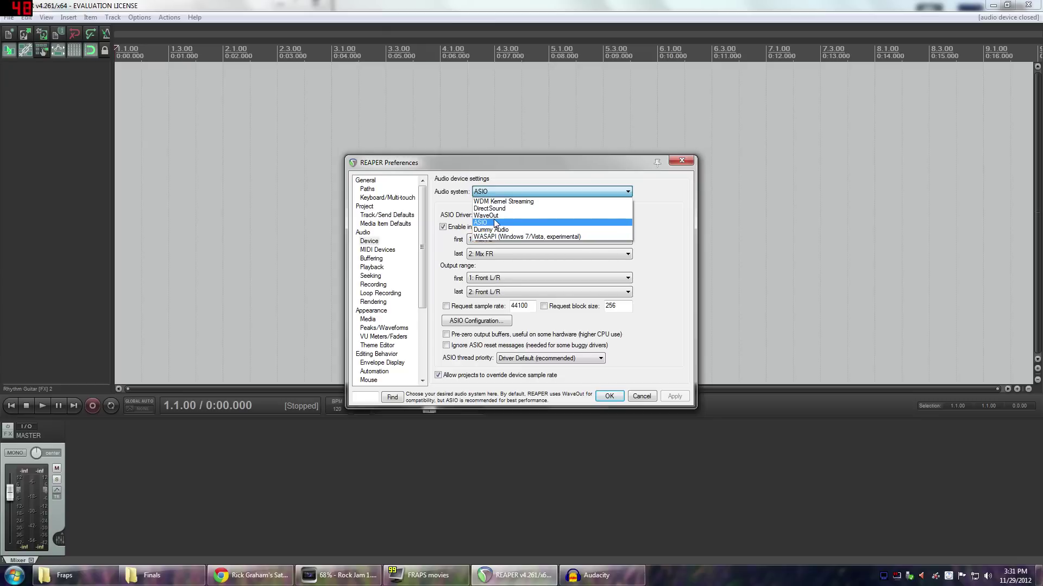
click(497, 192)
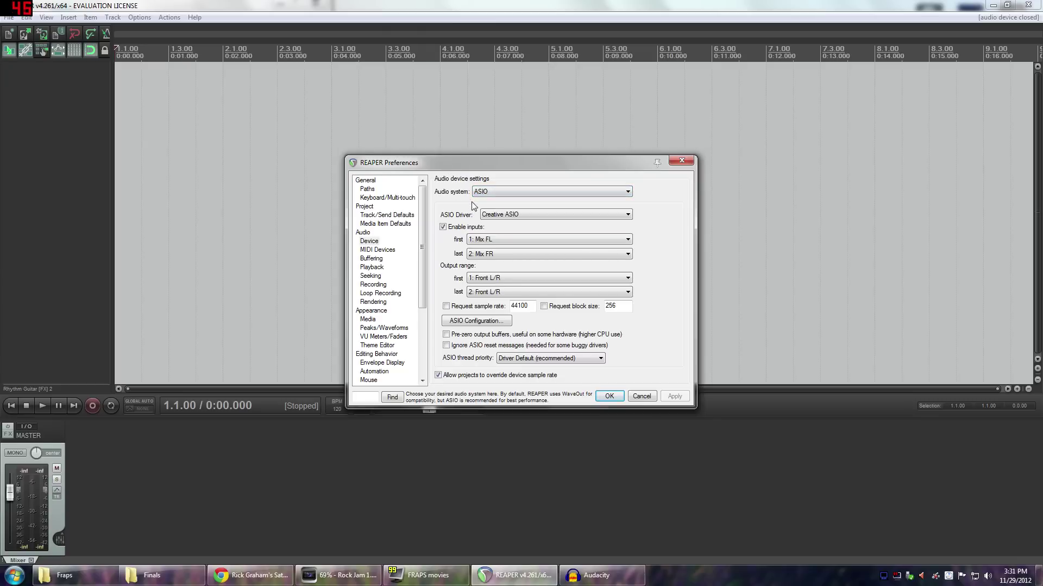
click(499, 192)
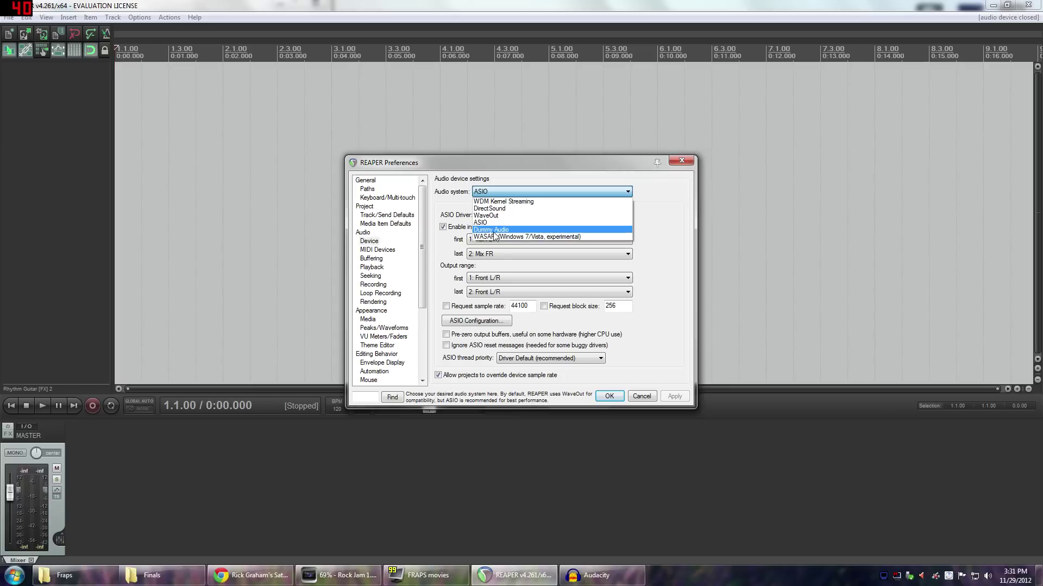
click(483, 161)
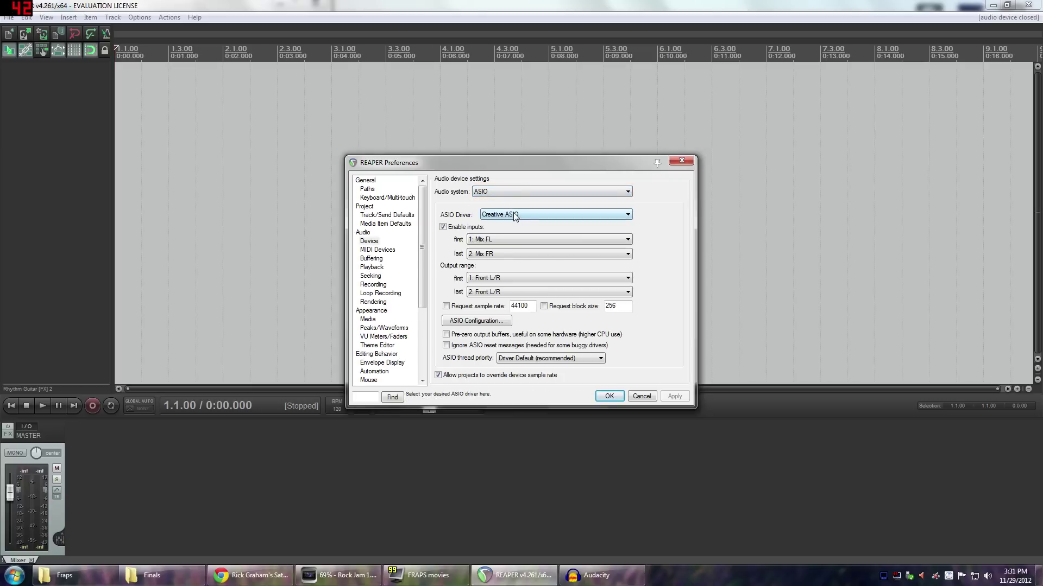
key(shift+Tab)
click(503, 215)
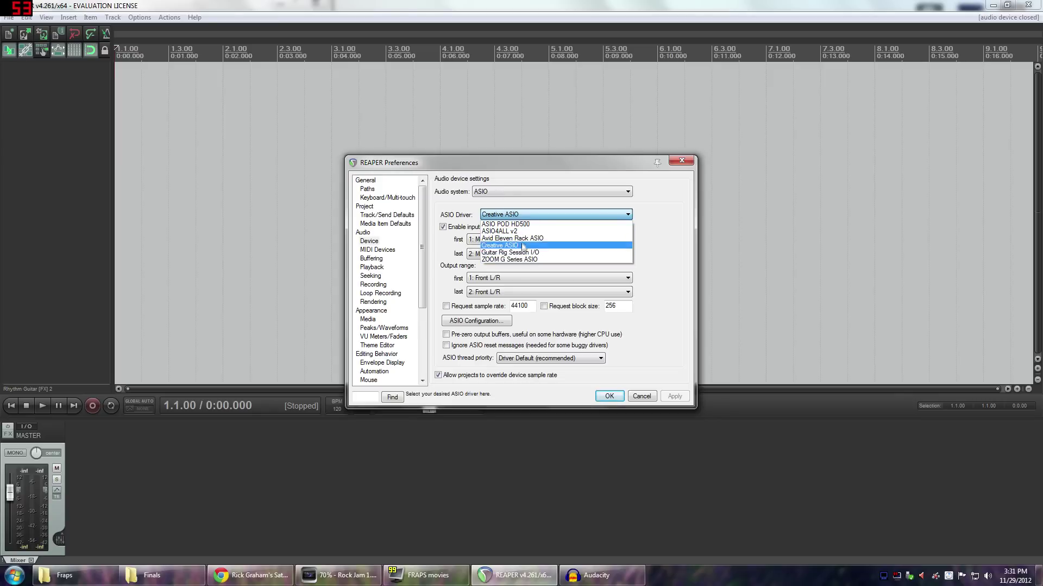
click(511, 215)
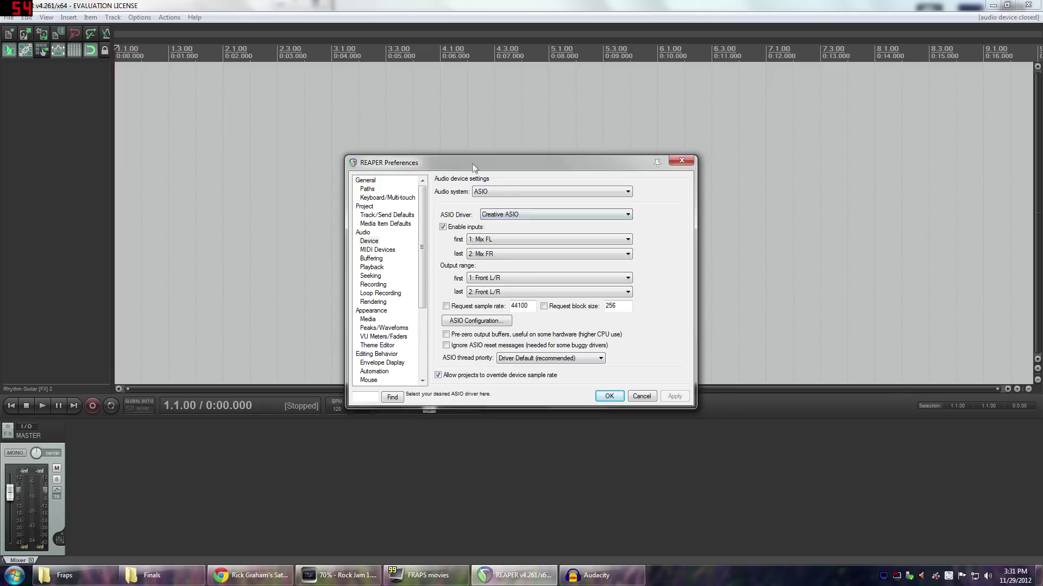
click(511, 215)
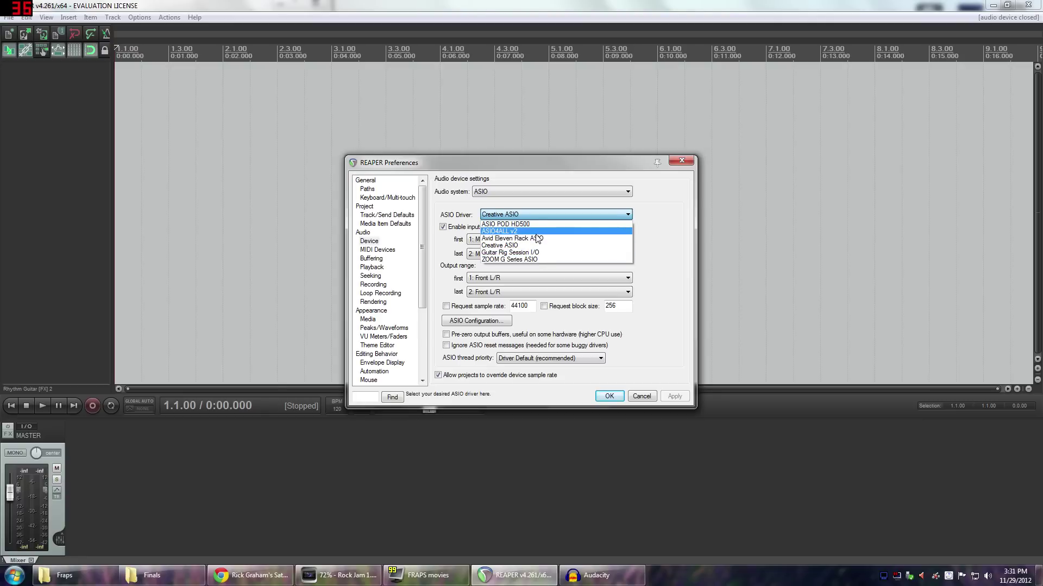
click(512, 253)
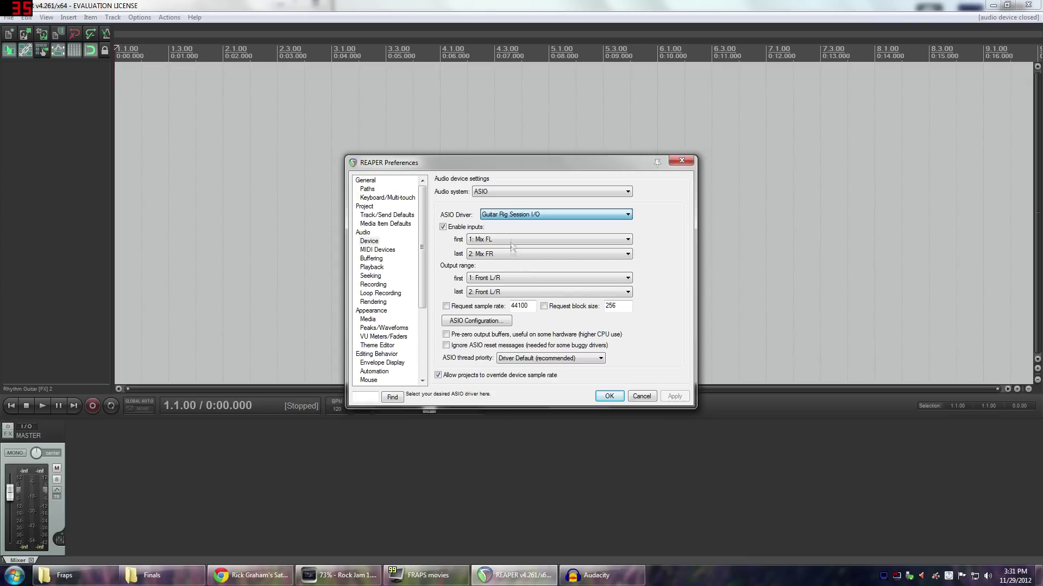
Step: Select Guitar Rig Session I/O as the ASIO driver, keeping Input 2 as the last input
click(512, 215)
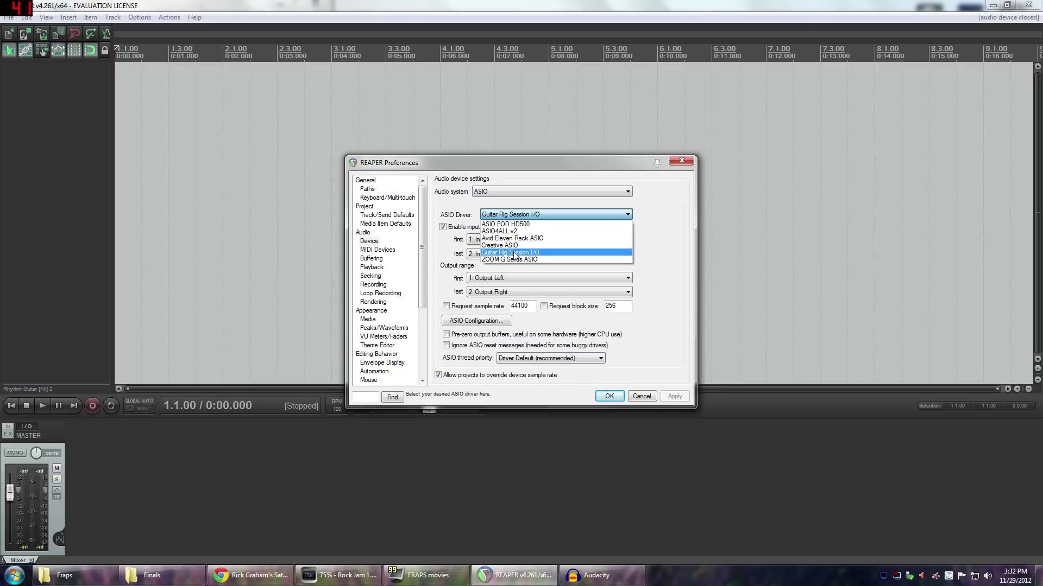
click(513, 253)
click(518, 215)
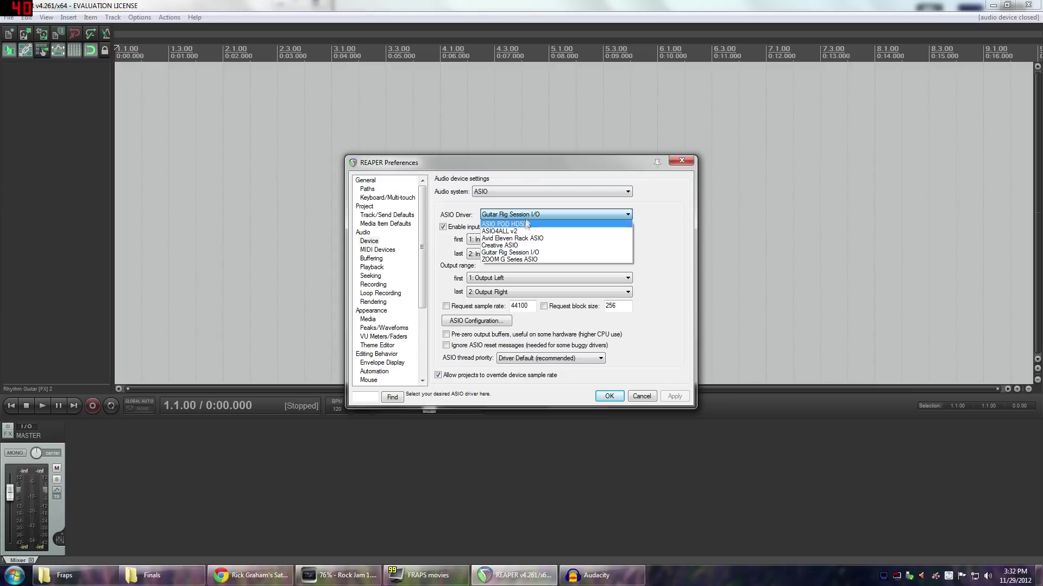
click(526, 252)
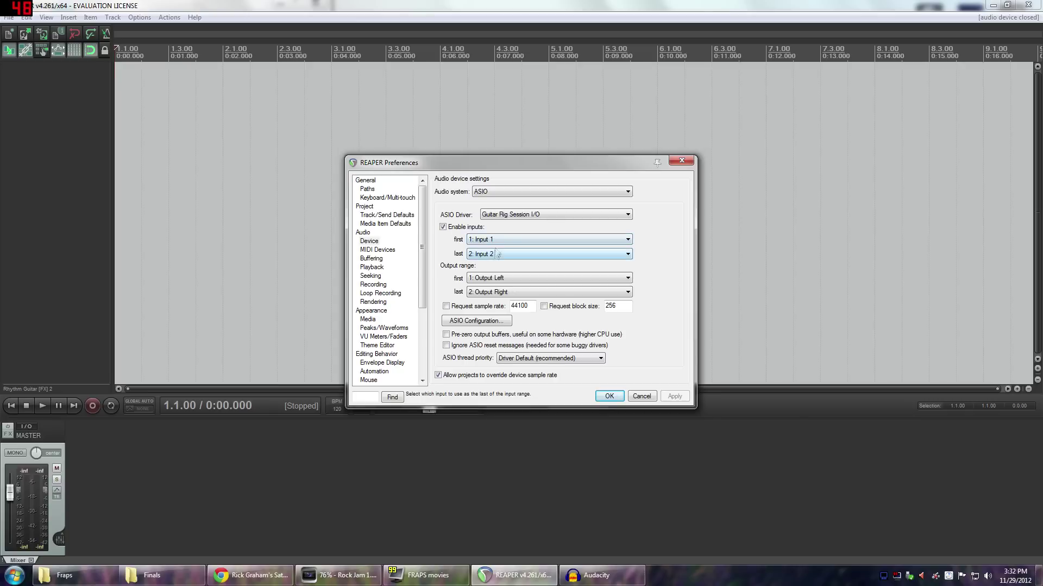
click(498, 254)
click(500, 255)
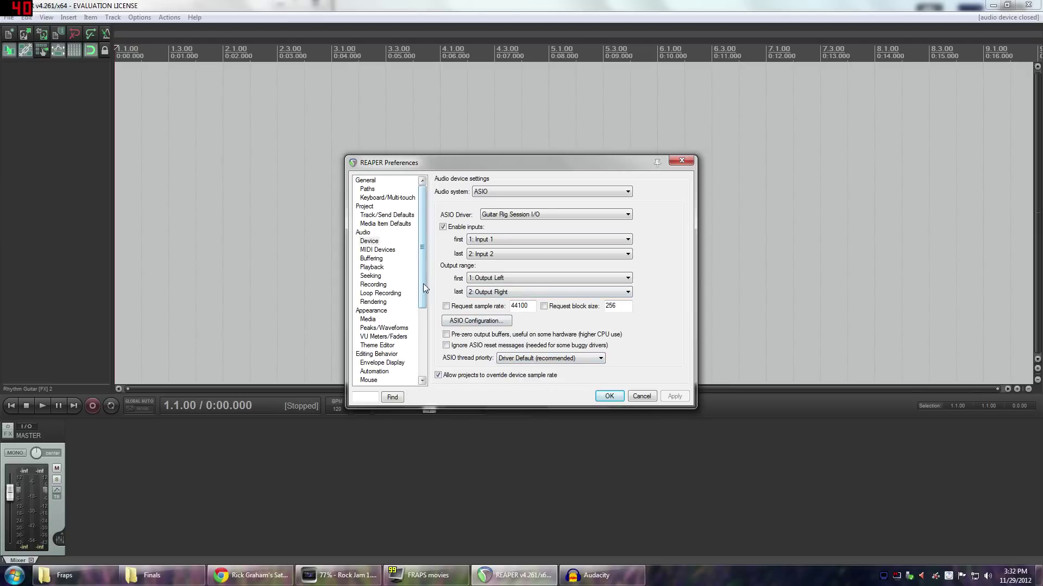
drag(423, 283, 429, 363)
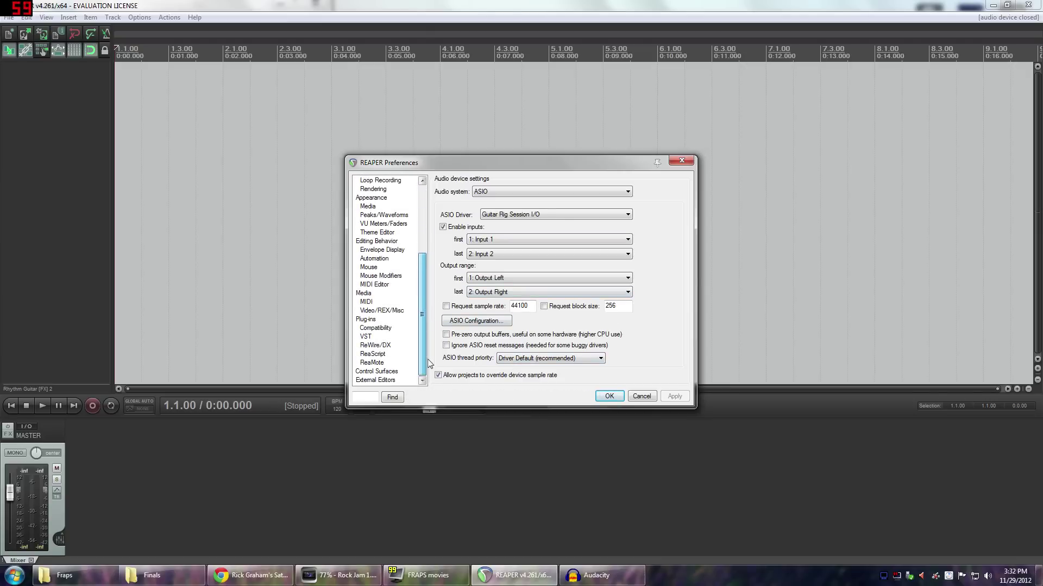
Step: Look over the Plug-ins and VST preference pages, then cancel out of Preferences
click(369, 320)
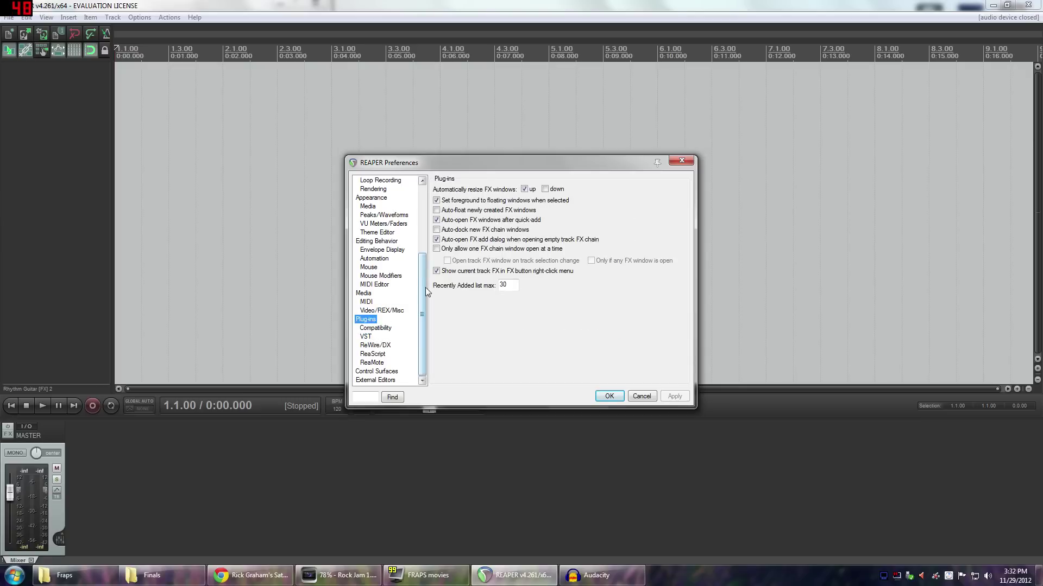
click(366, 337)
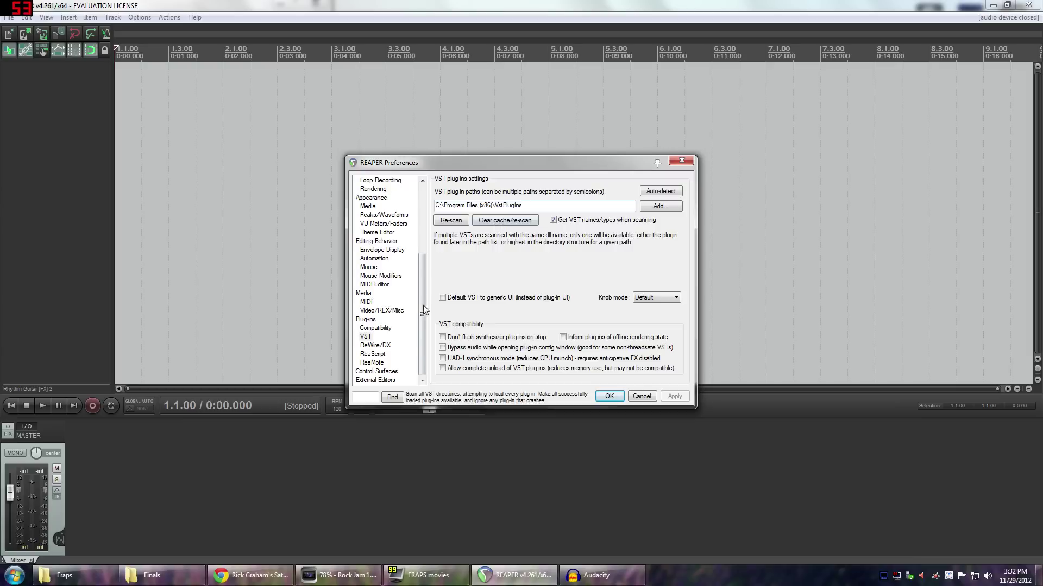
click(640, 398)
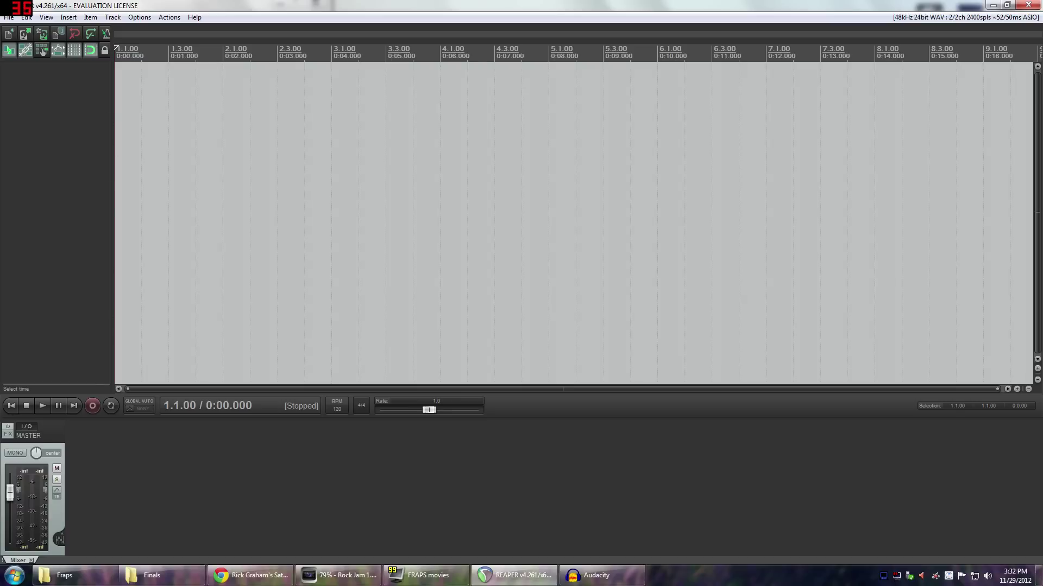
Step: Add extra tracks using a panel double-click and Track > Insert new track
double_click(52, 99)
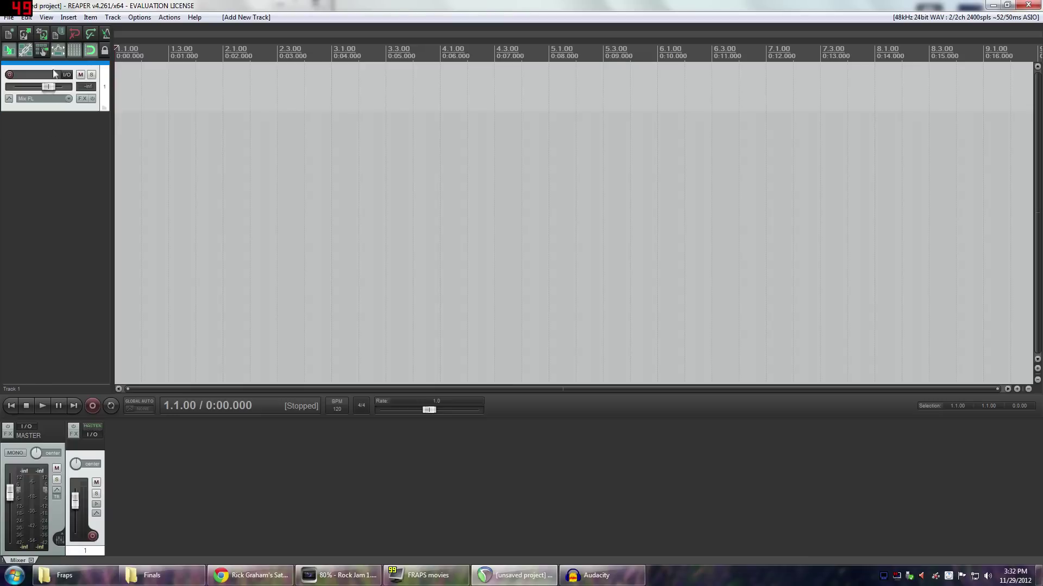
click(111, 17)
click(147, 32)
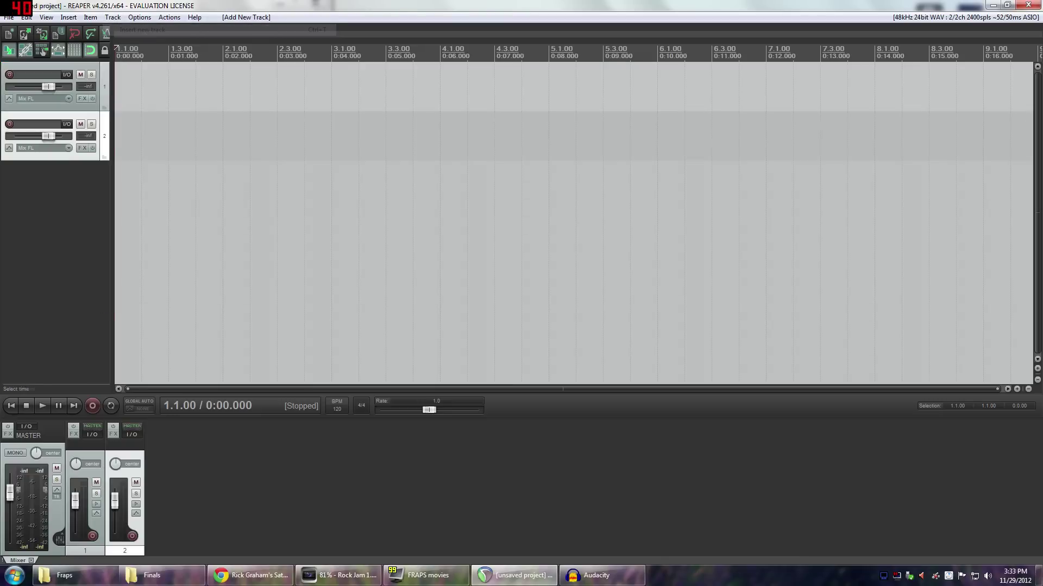
click(113, 17)
mouse_move(140, 17)
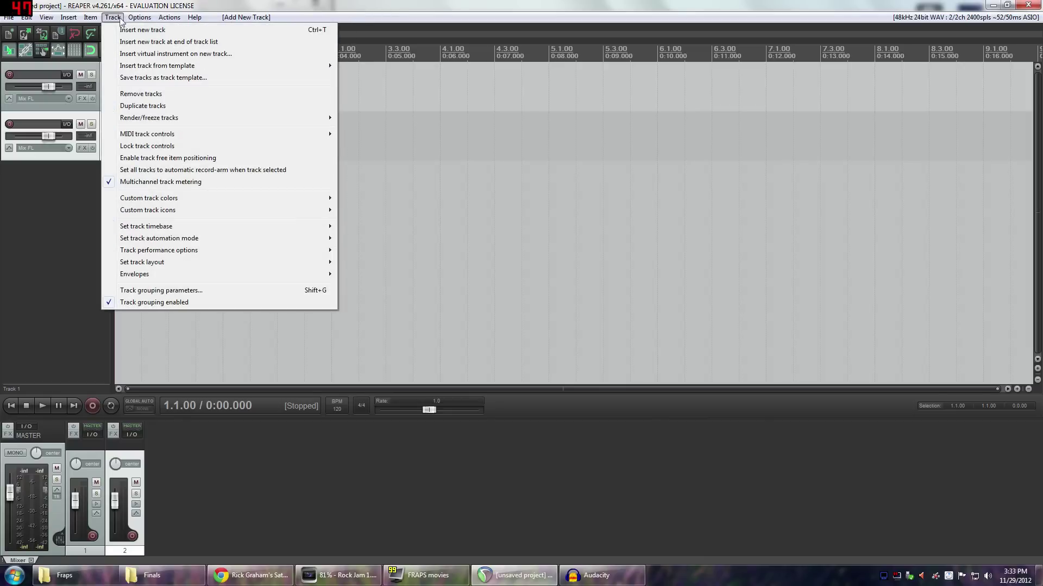
click(72, 185)
click(72, 185)
double_click(73, 189)
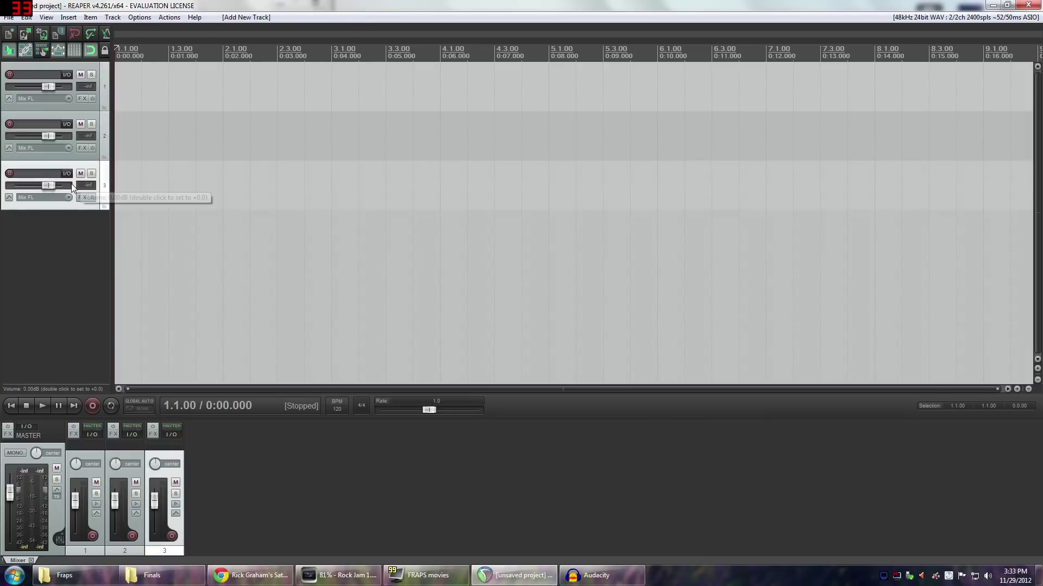
Step: Delete tracks 3 and 2, leaving only Track 1 selected
key(Delete)
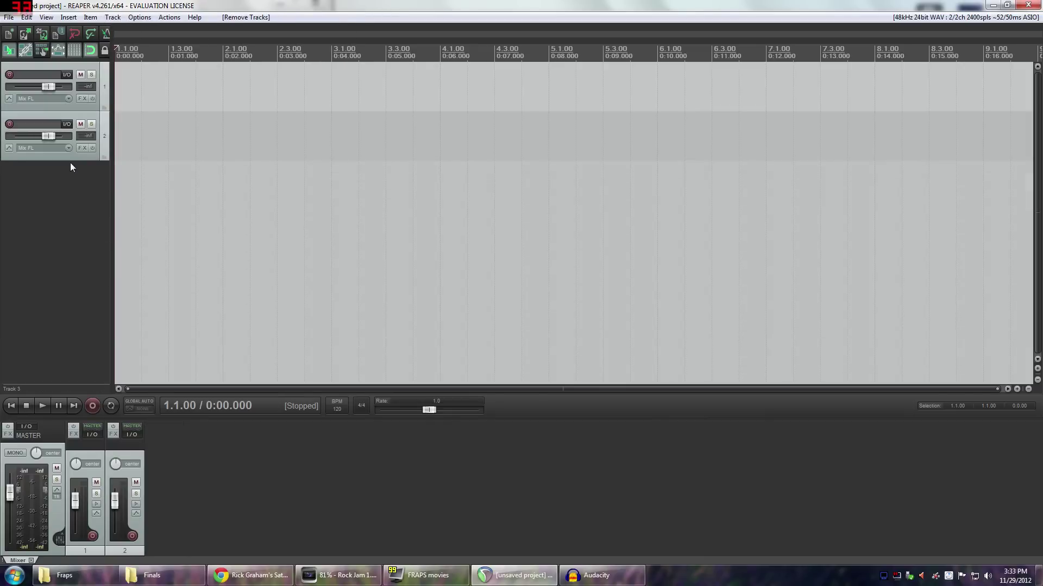
click(69, 116)
key(Delete)
click(70, 75)
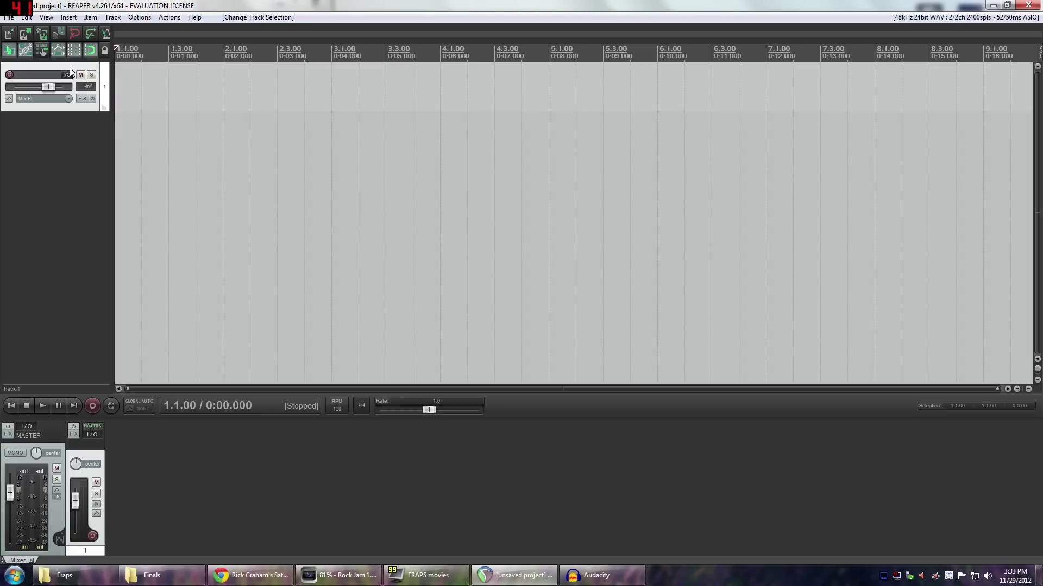
click(64, 156)
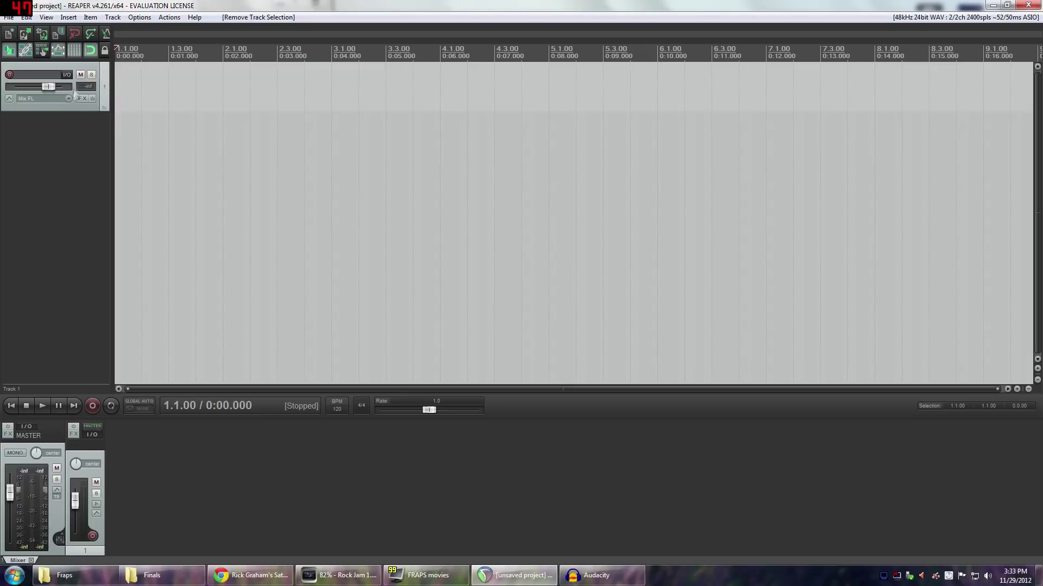
click(74, 64)
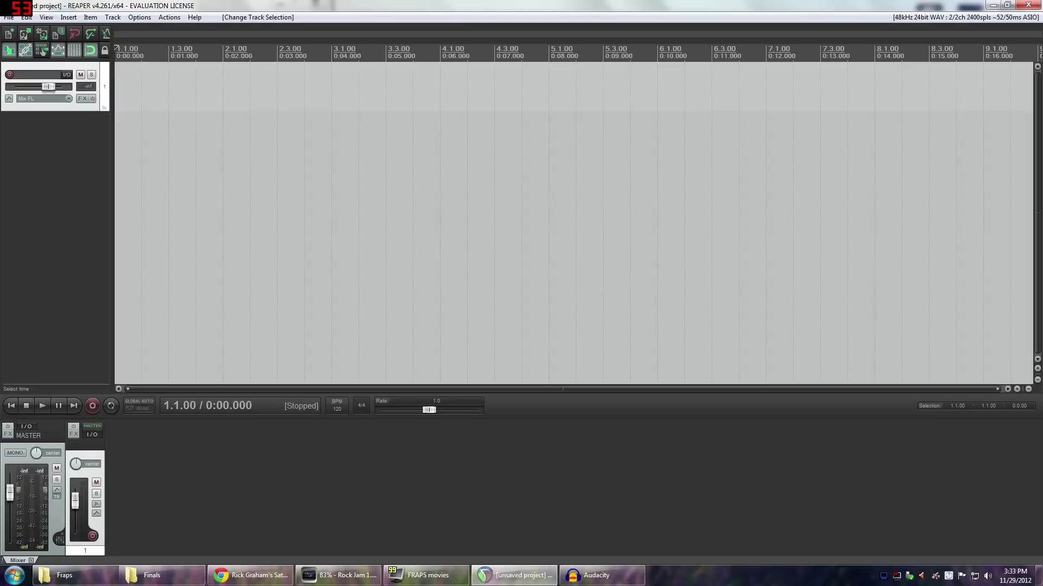
Step: Record-arm Track 1 and record a short take, 01-121129_1533.wav, then stop
click(9, 75)
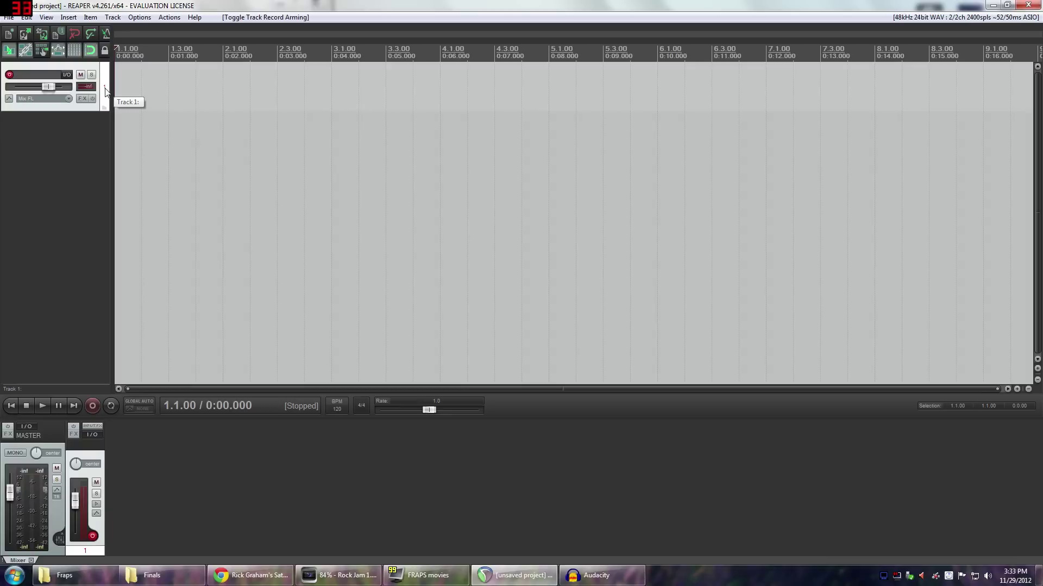
click(9, 75)
click(92, 406)
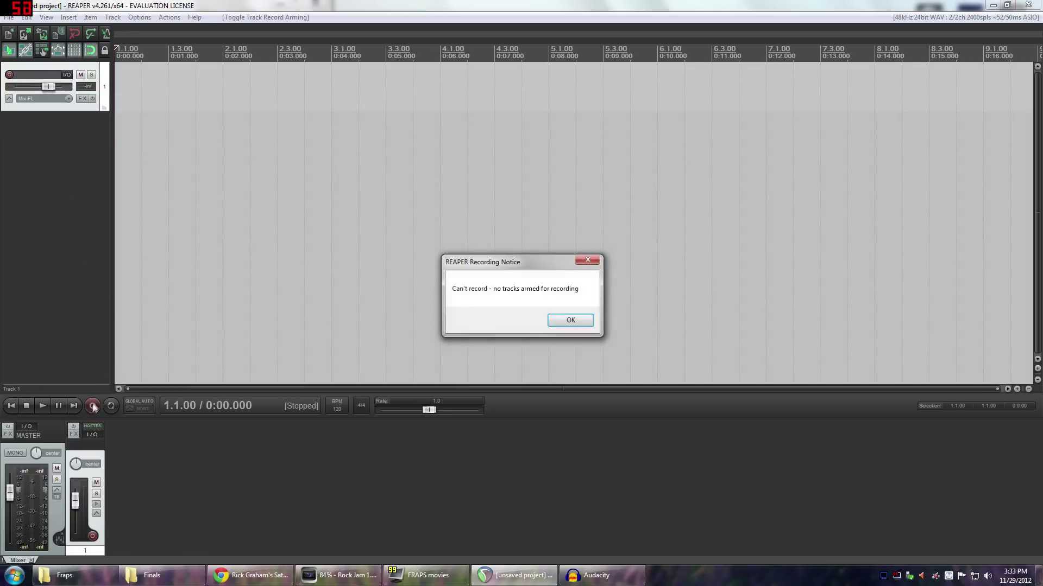
click(563, 322)
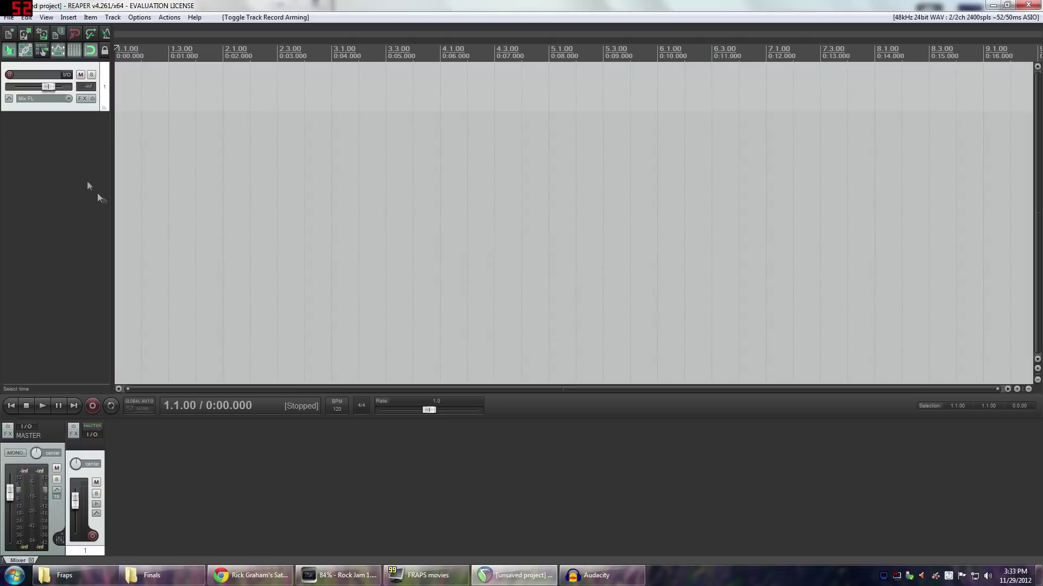
click(9, 75)
click(93, 407)
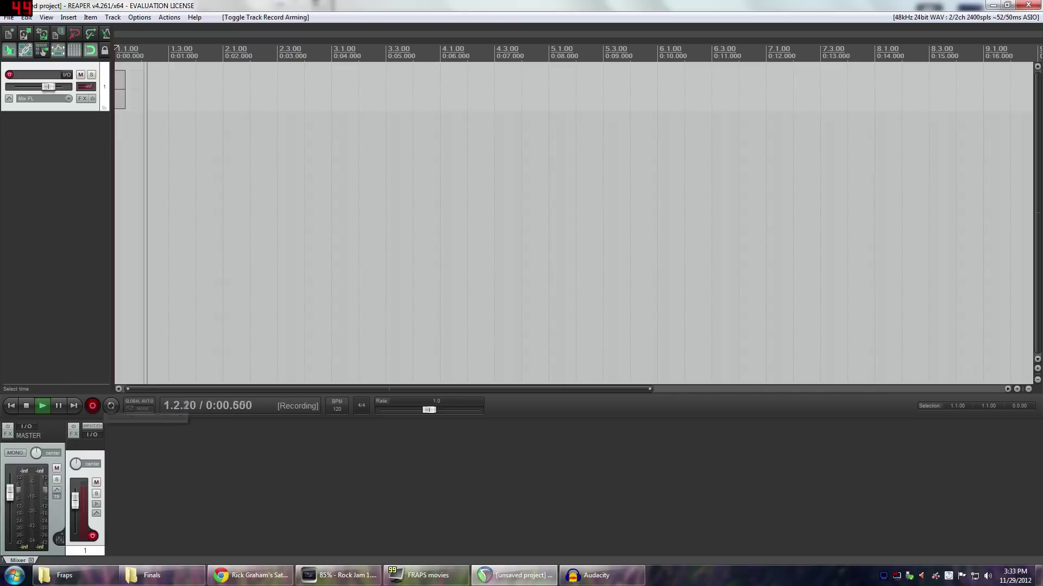
key(space)
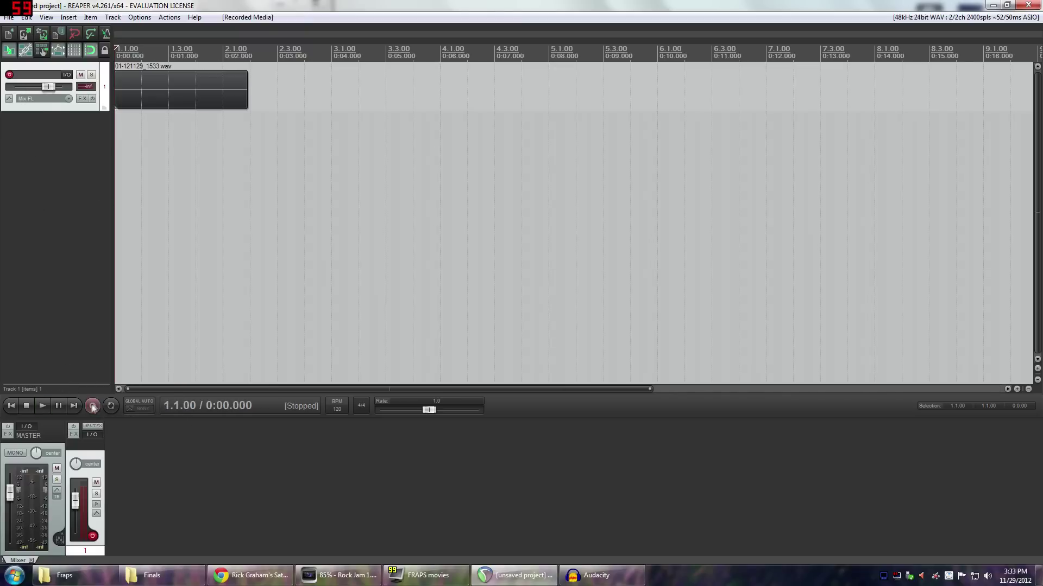
Step: Delete the first take, add Track 2, and record on both armed tracks
click(10, 74)
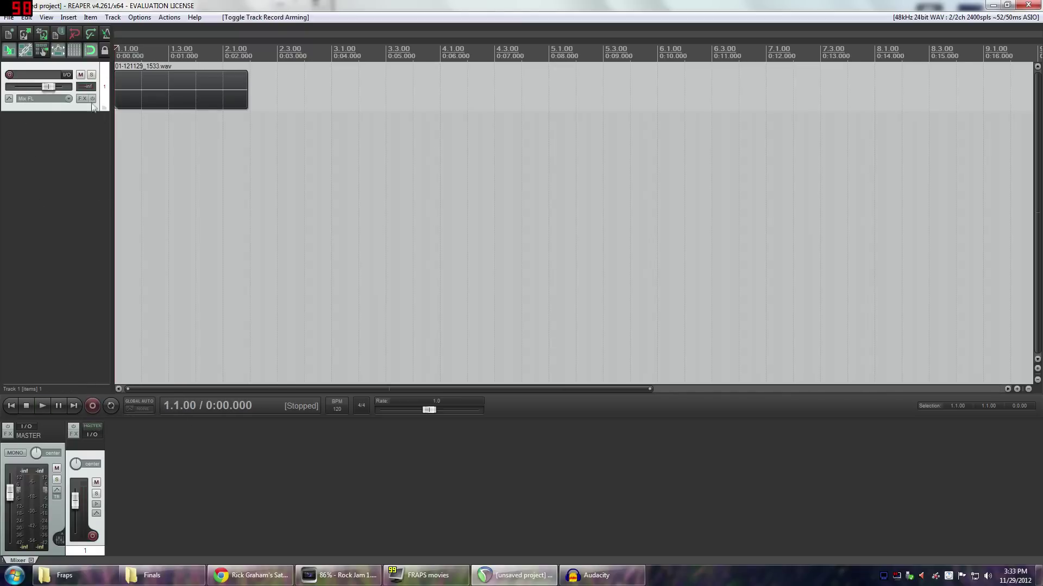
click(141, 87)
key(Delete)
double_click(71, 127)
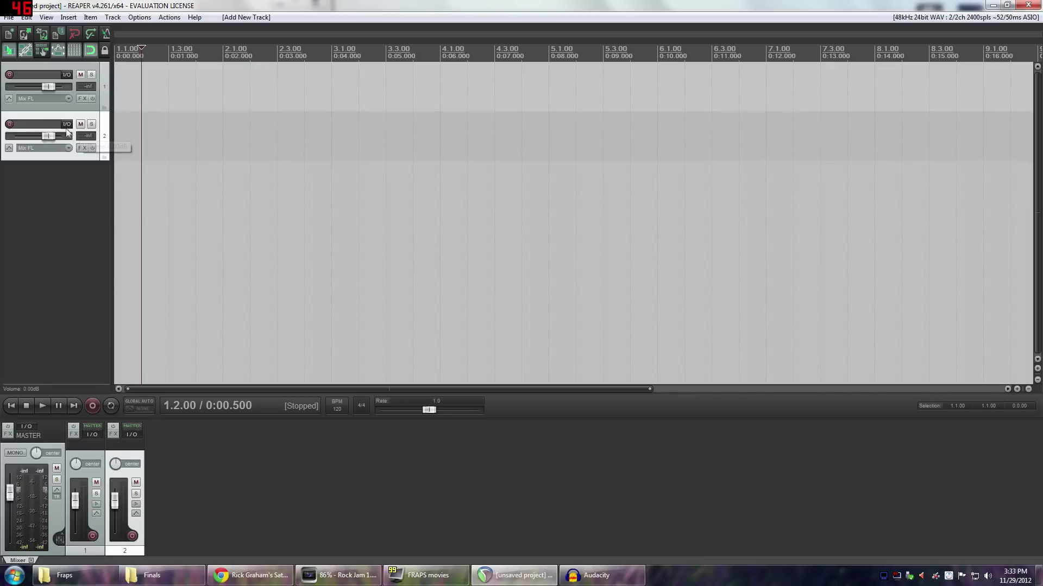
click(9, 123)
click(10, 75)
key(ctrl+r)
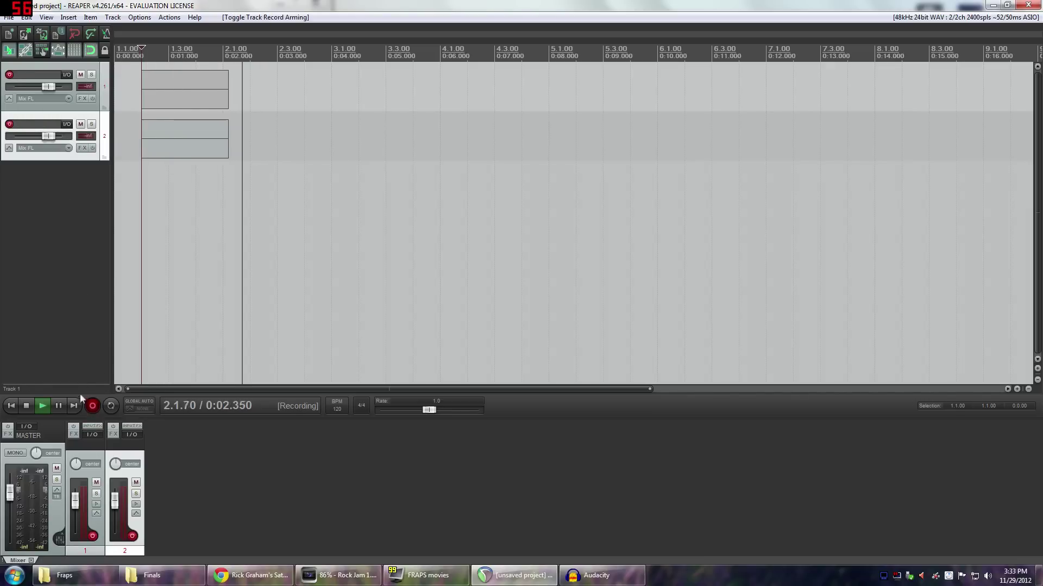
click(26, 406)
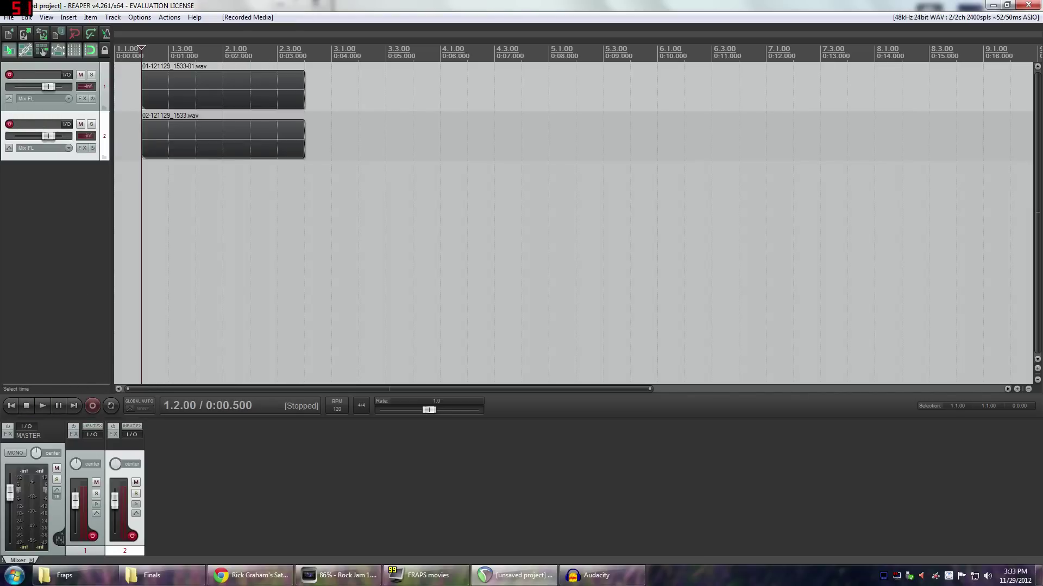
Step: Delete both new recordings and remove Track 2
click(164, 145)
key(Delete)
click(168, 105)
key(Delete)
click(76, 114)
key(Delete)
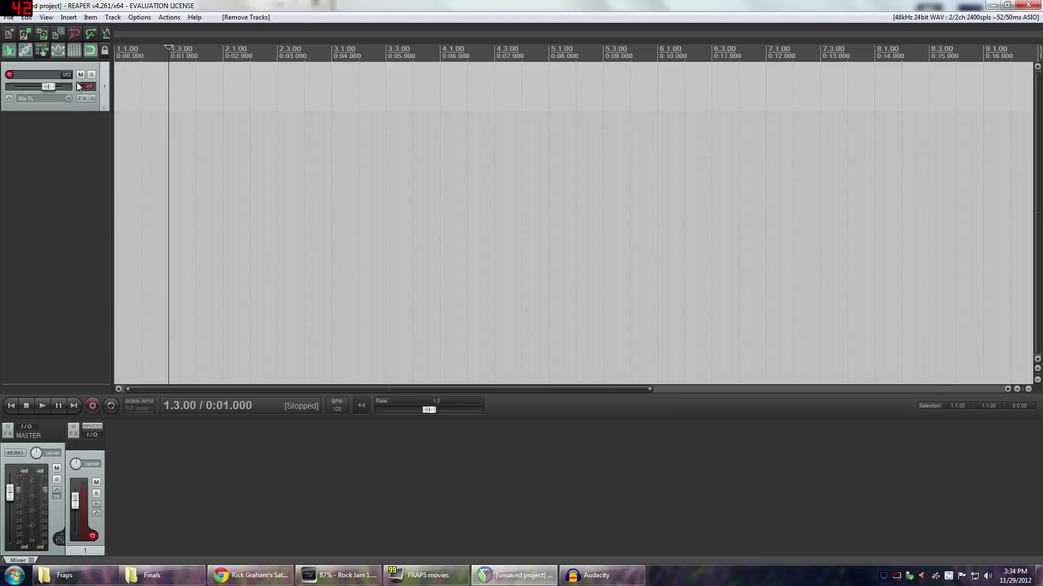
Step: Disarm Track 1 and inspect its Routing window before closing it
click(9, 74)
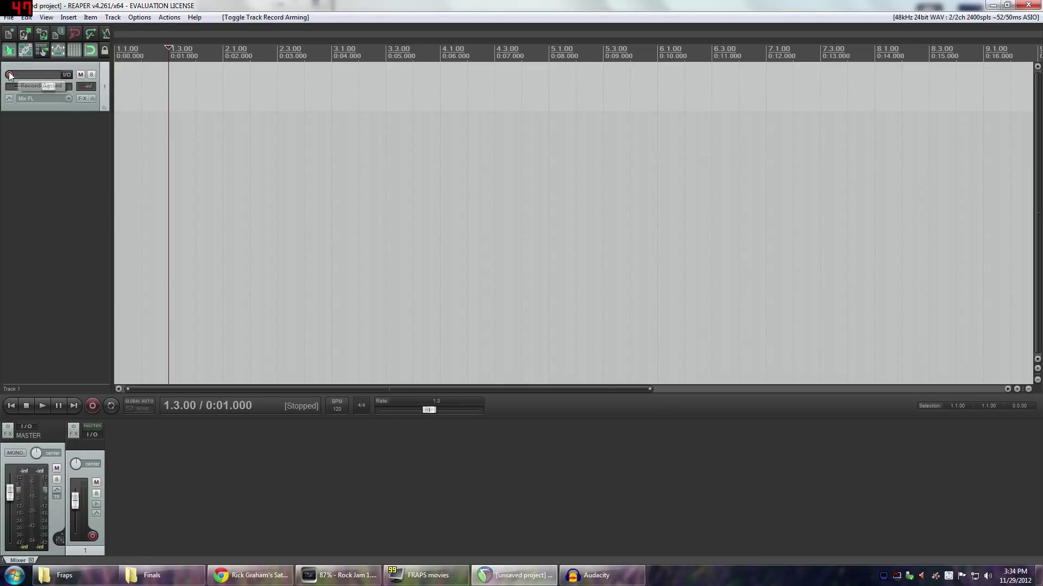
click(66, 75)
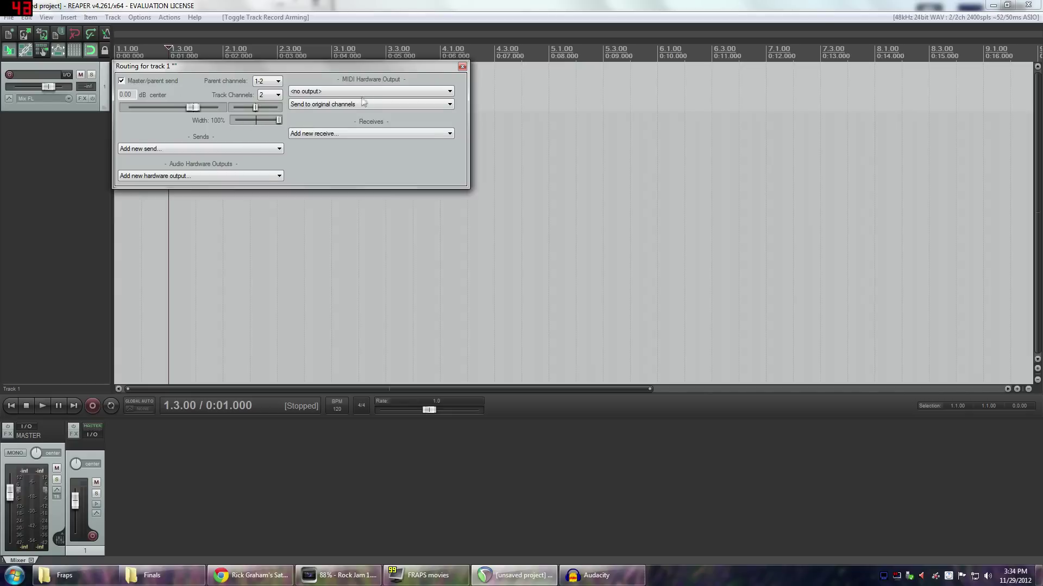
click(462, 67)
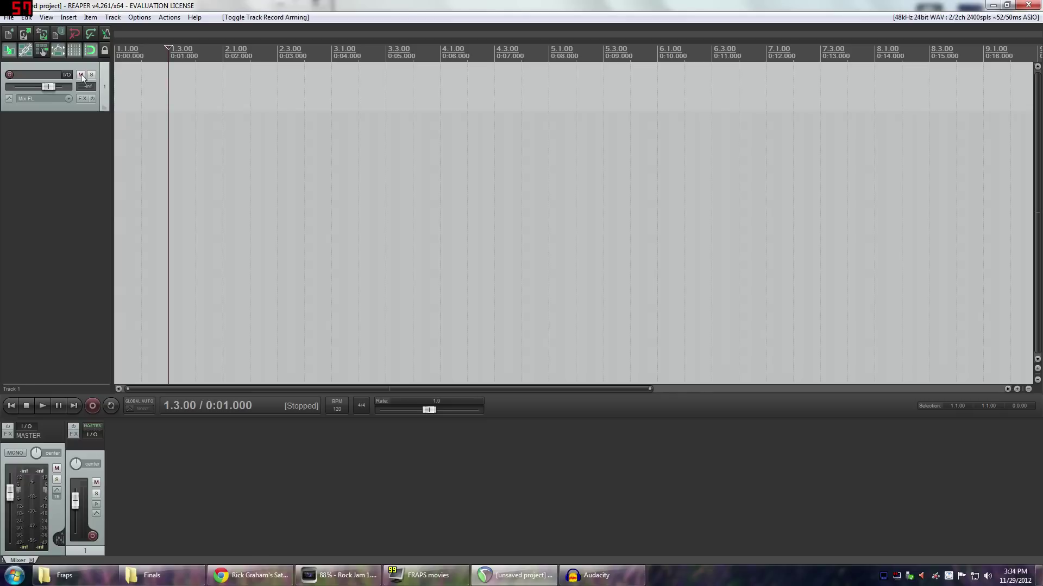
Step: Mute Track 1, add and briefly arm Track 2, then unmute and toggle solo on Track 1
click(80, 74)
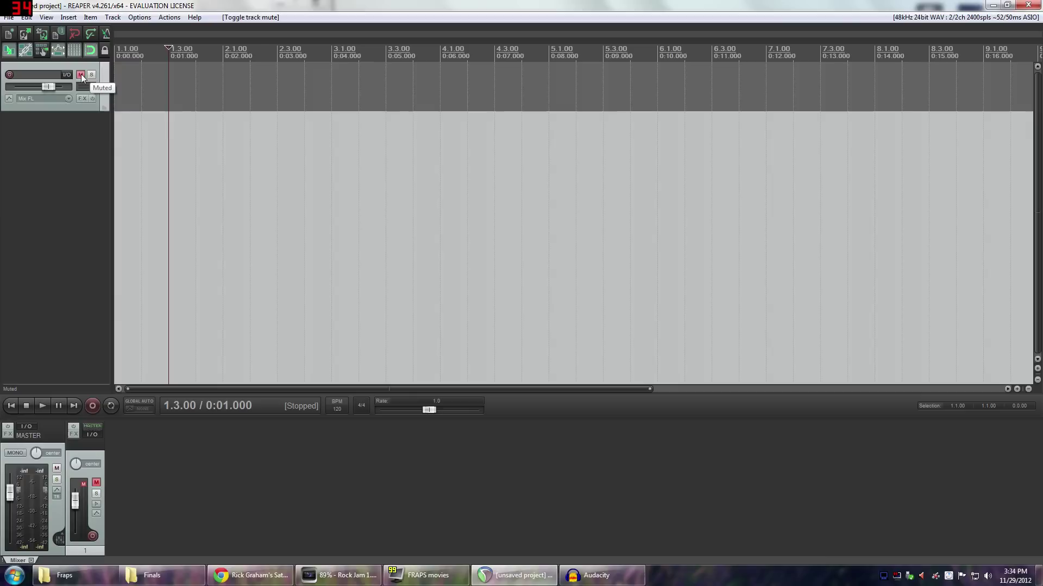
double_click(61, 158)
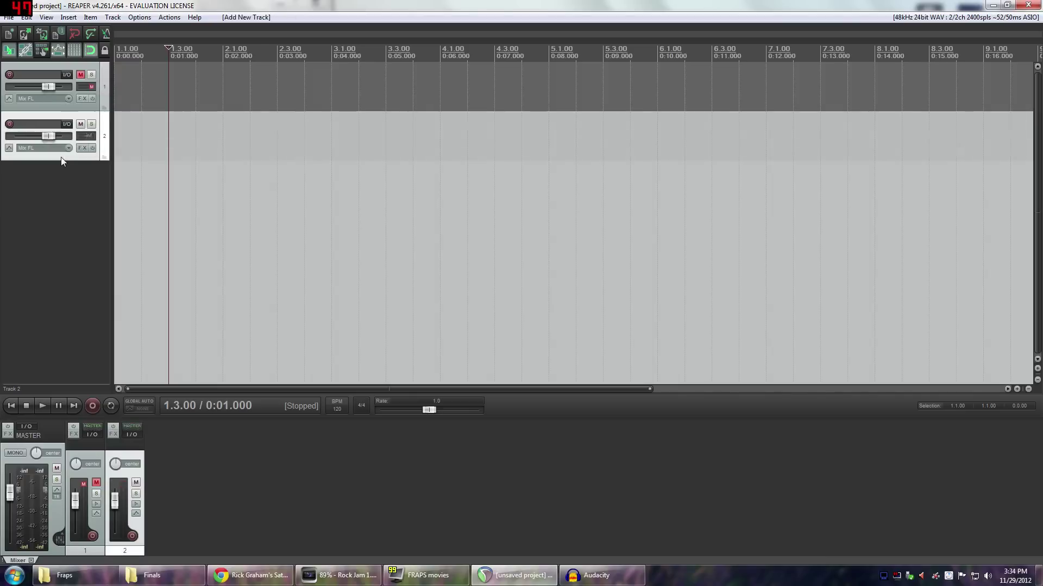
click(8, 124)
click(9, 125)
click(79, 75)
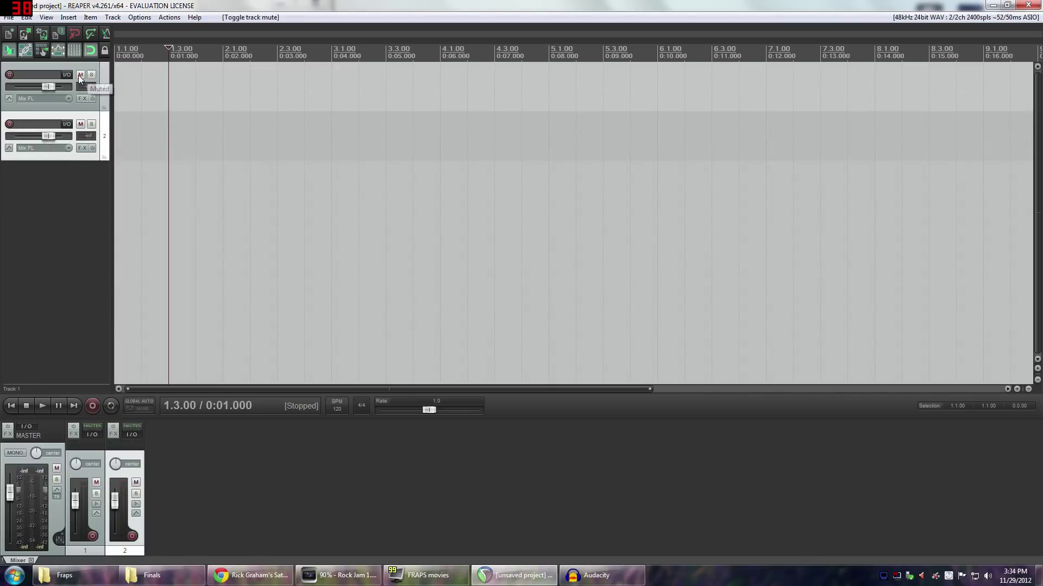
click(91, 75)
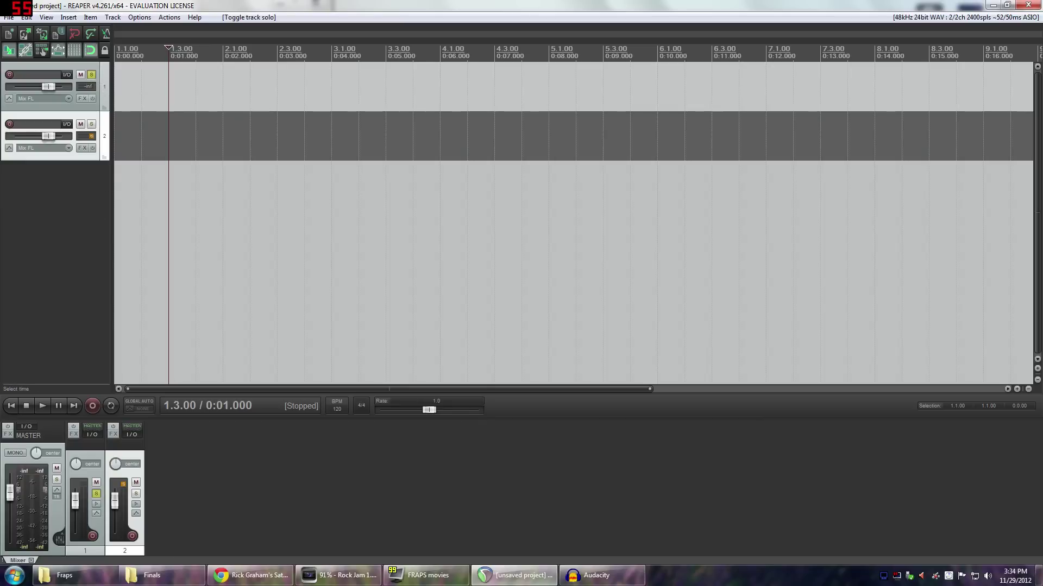
click(91, 76)
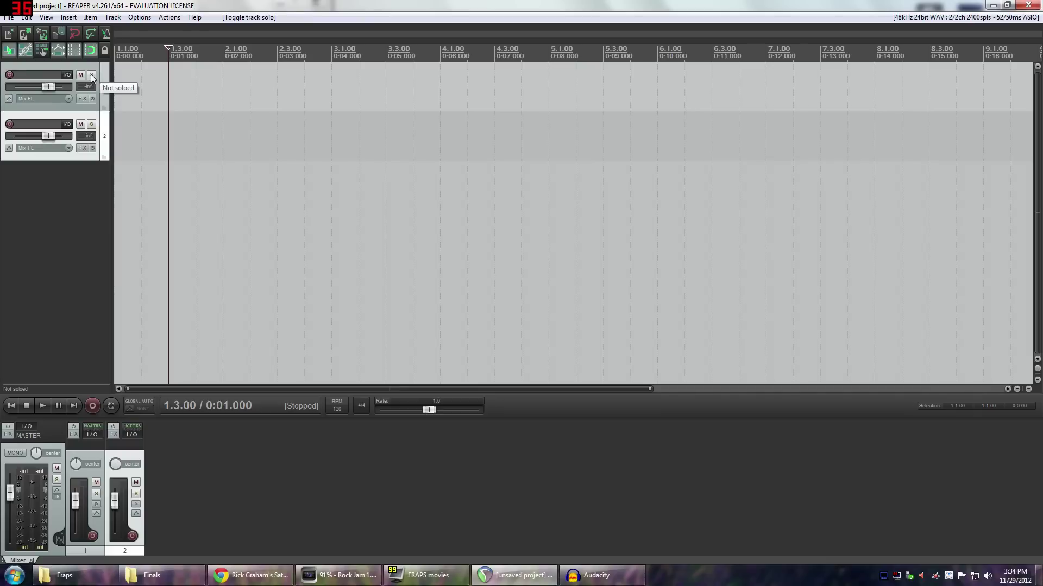
Step: Drag Track 1's volume fader, lowering it to -4.12 dB and then fully down
mouse_move(51, 86)
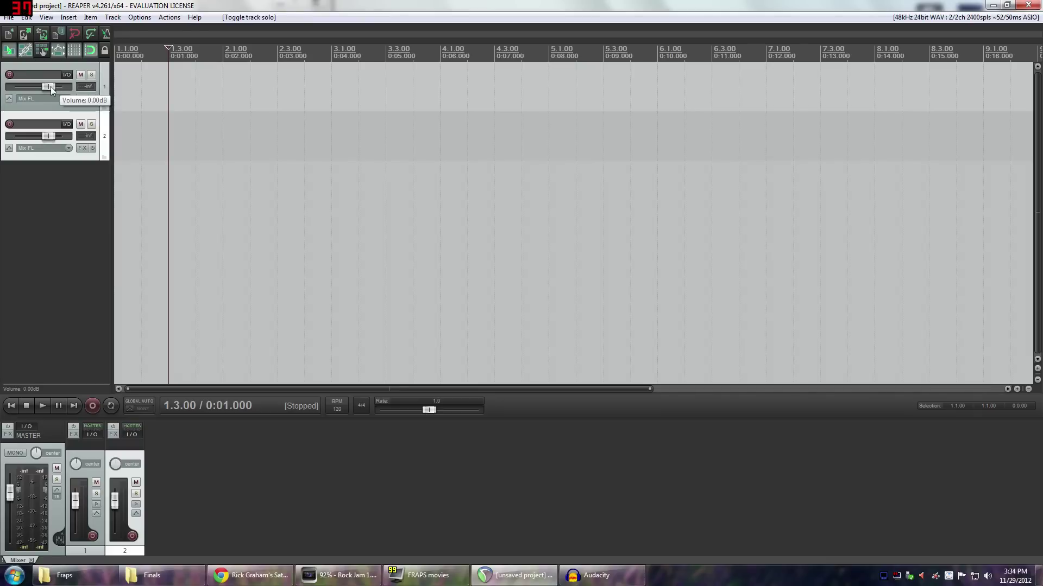
drag(51, 86, 55, 88)
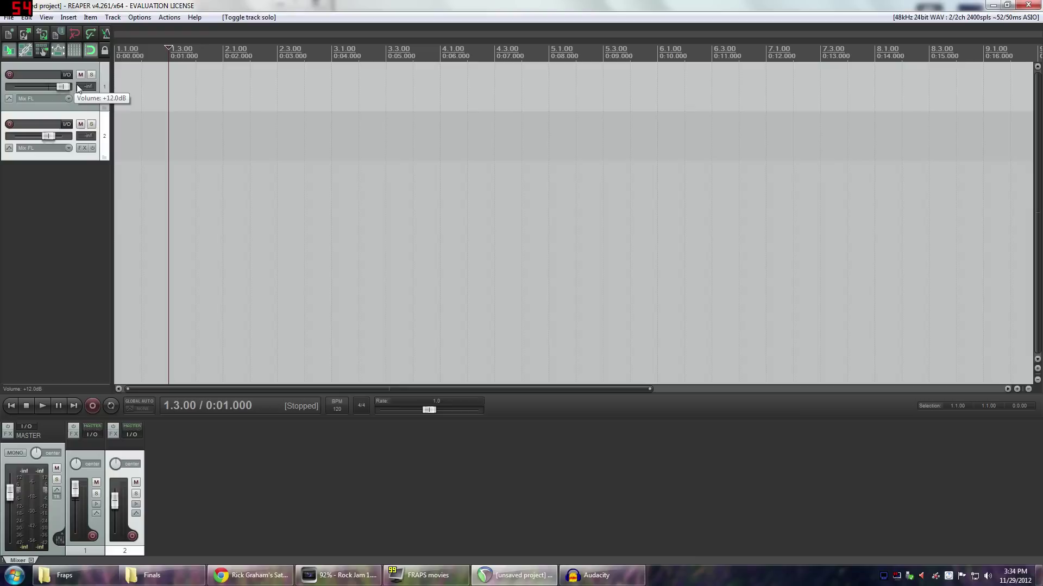
drag(78, 89, 48, 96)
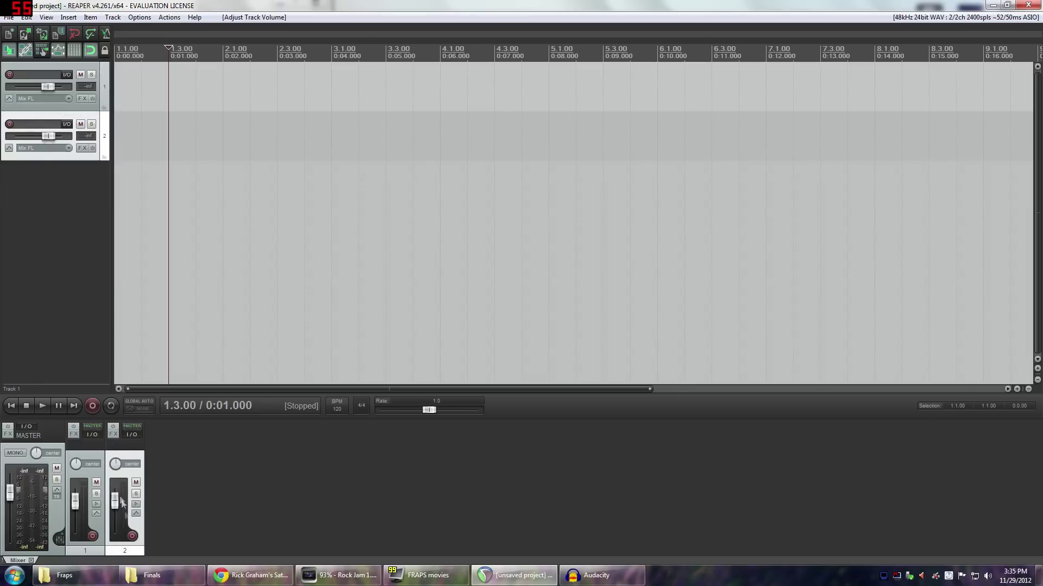
Step: Double-click the empty track area five times to add tracks 3–7
mouse_move(115, 500)
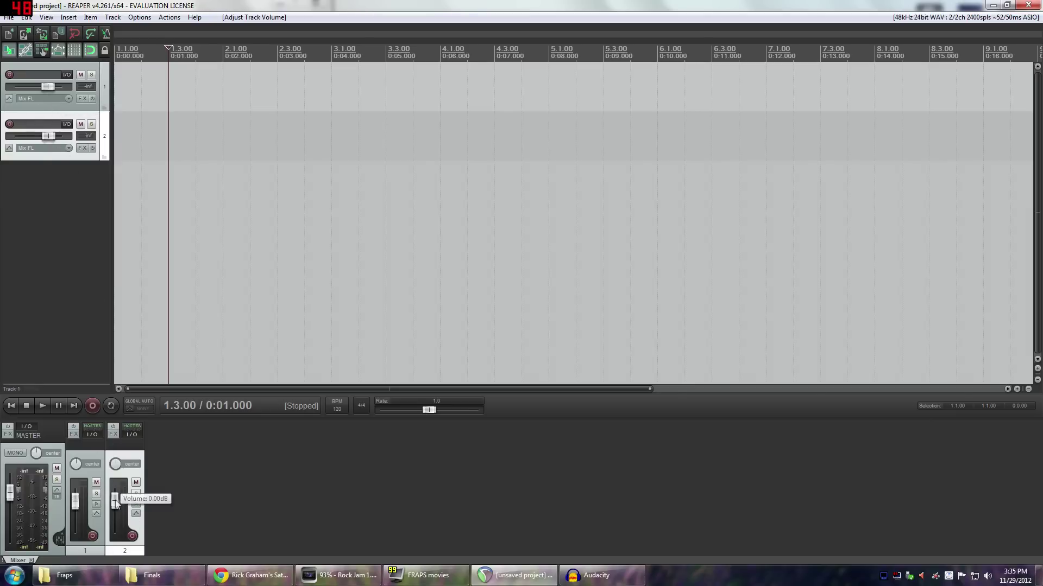
double_click(181, 487)
double_click(67, 258)
double_click(262, 486)
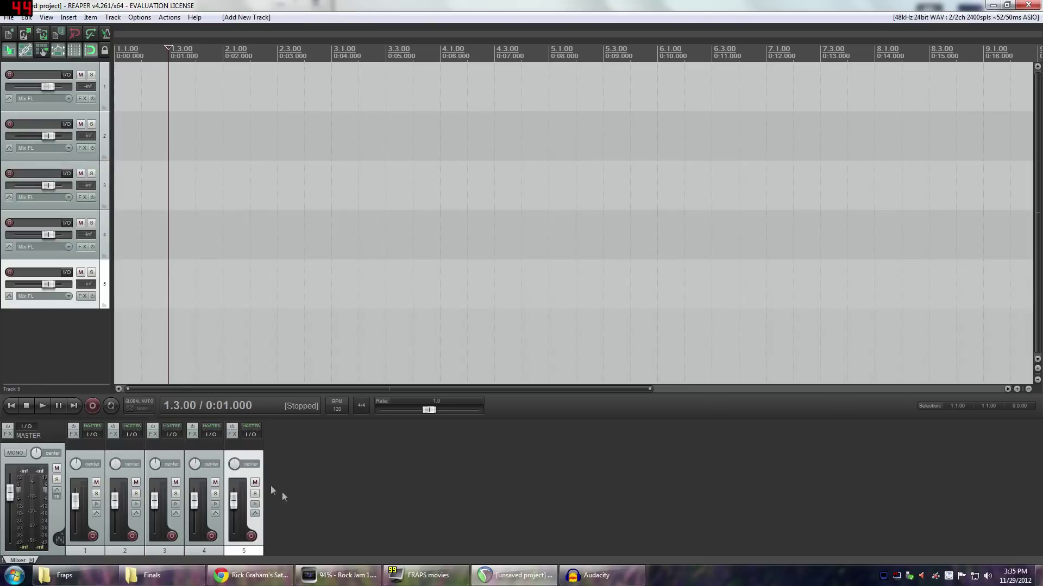
double_click(77, 334)
double_click(347, 468)
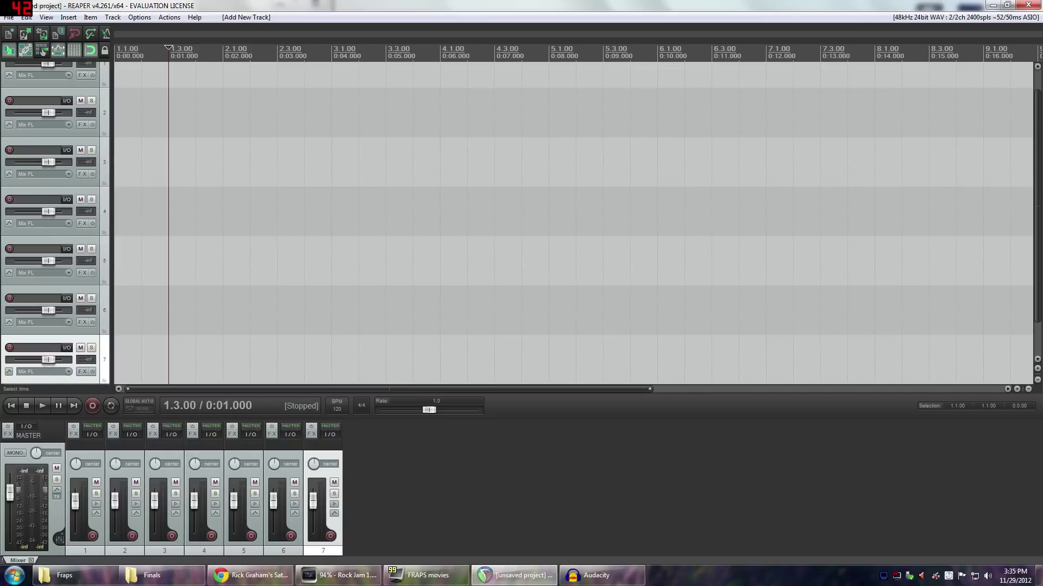
Step: Select track 2 and scroll its mixer fader back to 0.00 dB
scroll(39, 141, up, 1)
click(41, 115)
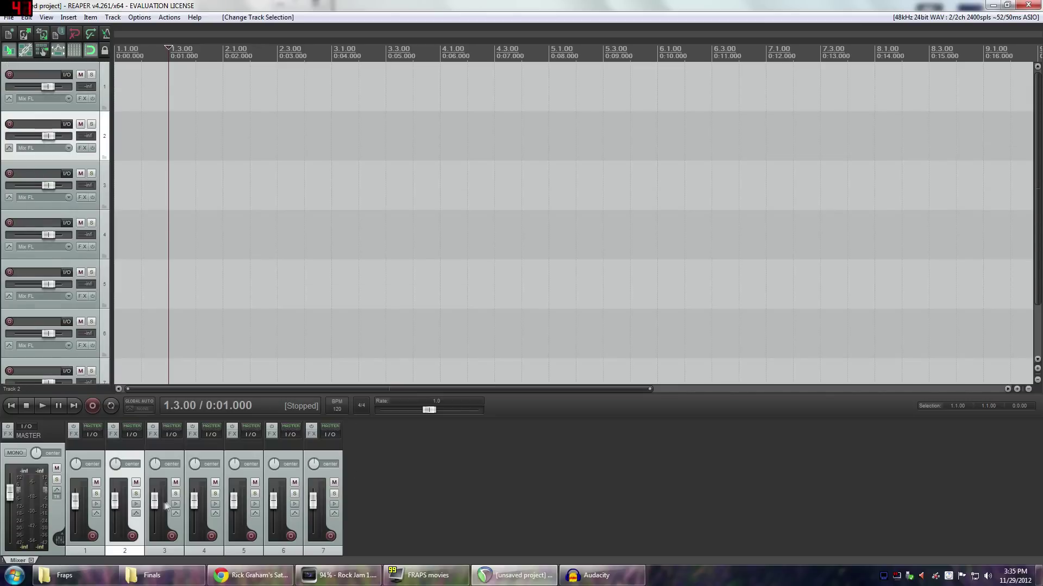
mouse_move(116, 504)
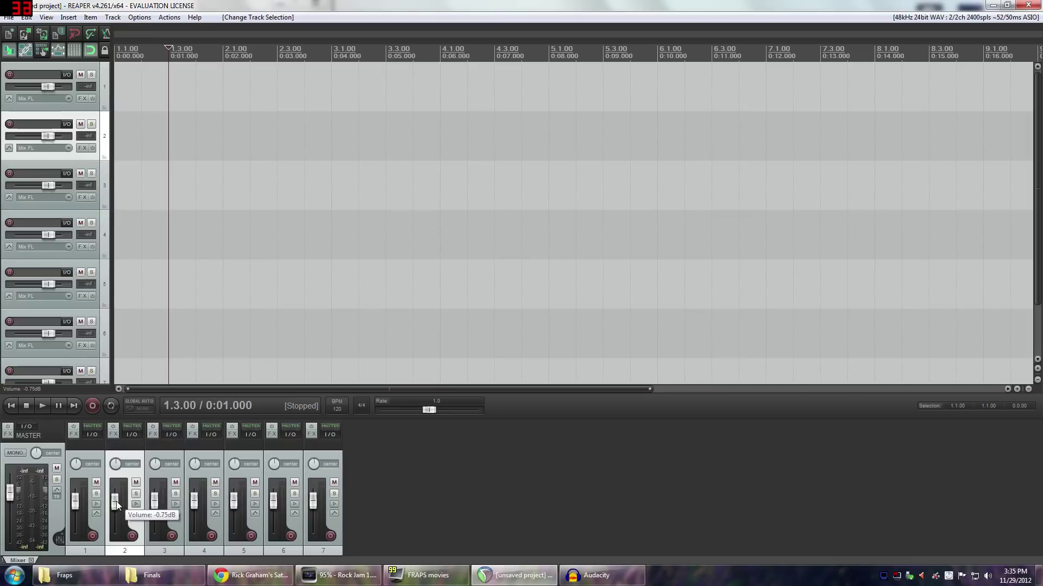
scroll(117, 504, up, 2)
scroll(117, 502, down, 3)
scroll(117, 504, up, 5)
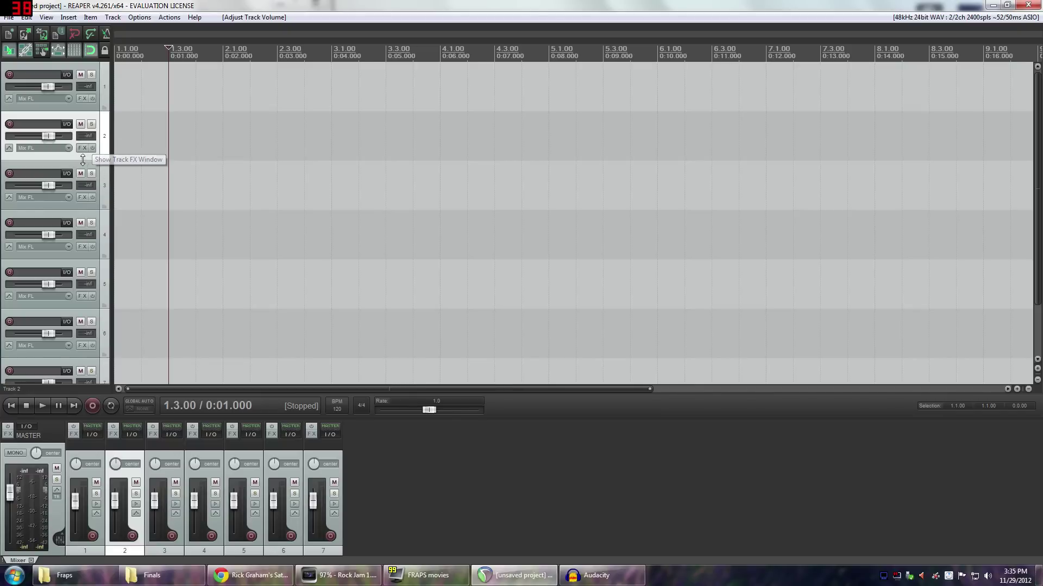
Step: Delete the five extra tracks 3–7 so only two tracks remain
click(83, 170)
key(Delete)
click(82, 168)
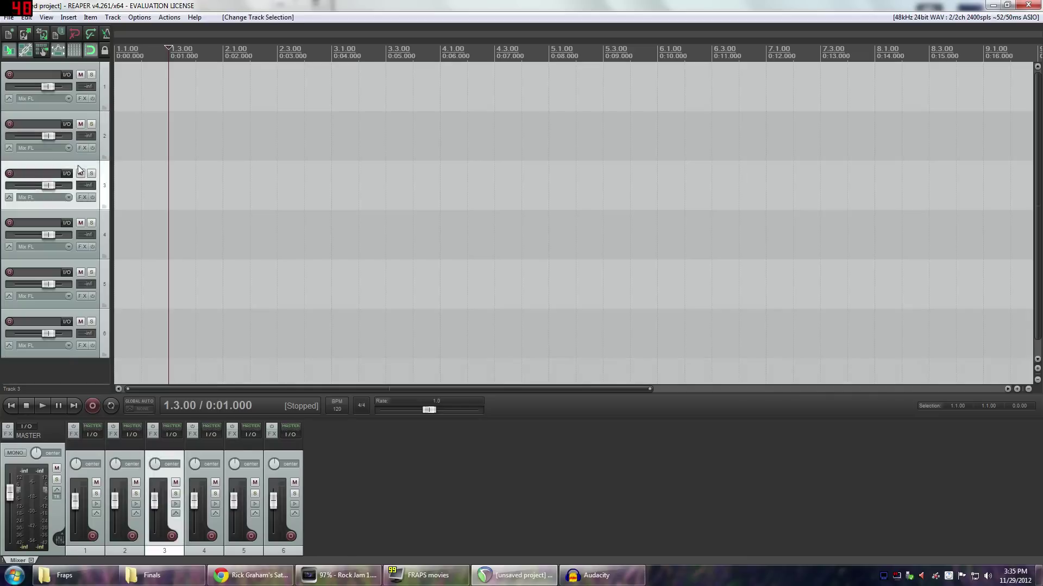
key(Delete)
click(77, 166)
key(Delete)
click(78, 166)
key(Delete)
click(78, 166)
key(Delete)
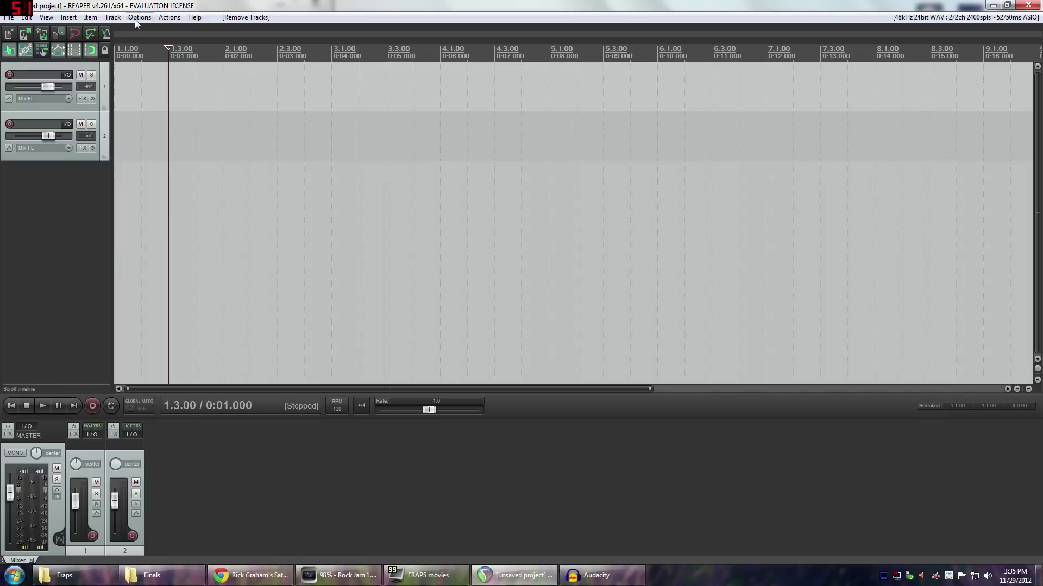
Step: Open track 2's Add FX list and browse plugins like Electri-Q, Guitar Rig 5 and Ambience
click(82, 148)
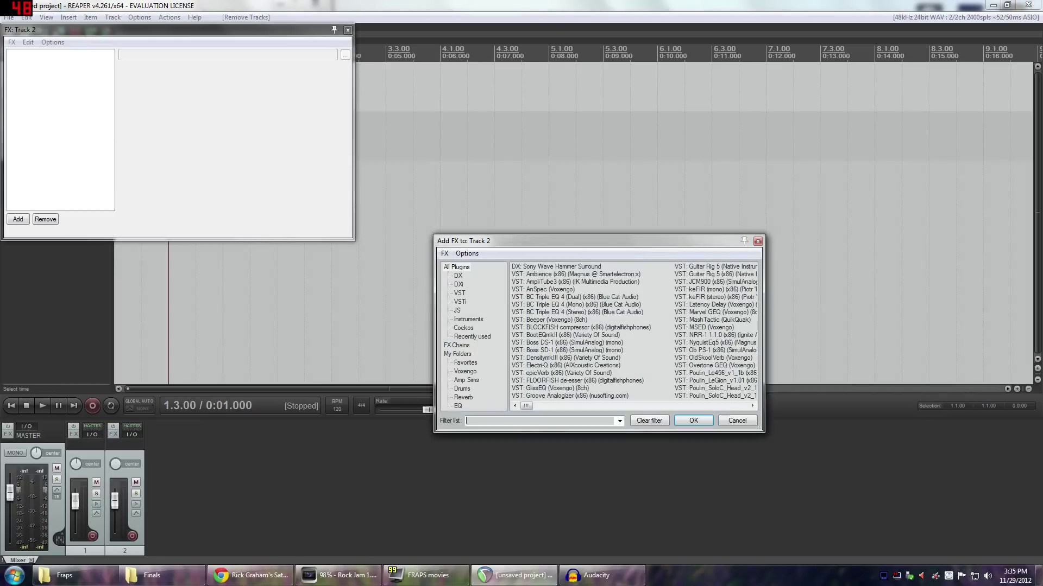
click(543, 297)
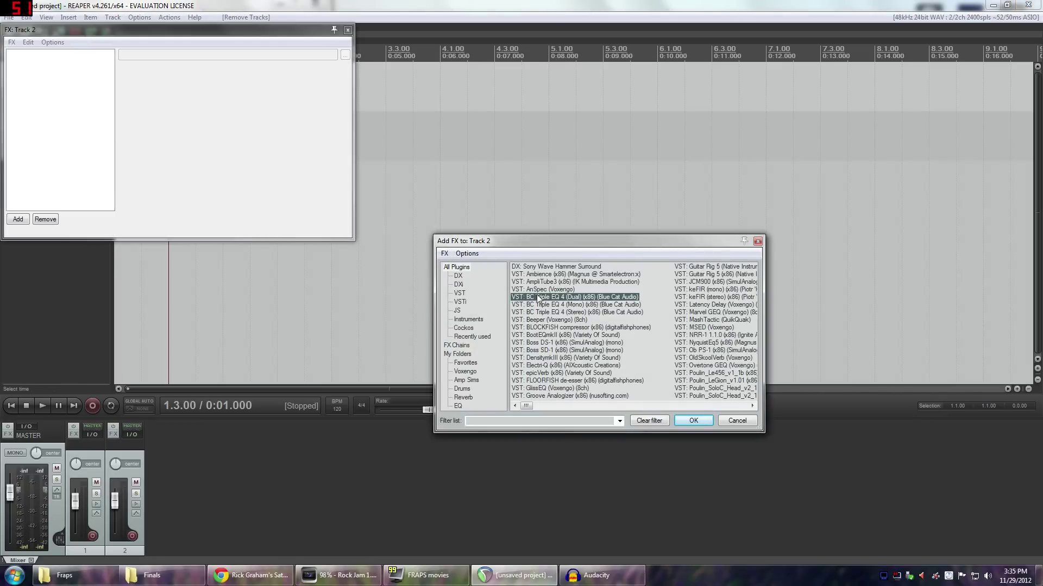
mouse_move(523, 406)
mouse_down()
mouse_move(617, 409)
mouse_move(534, 414)
mouse_up()
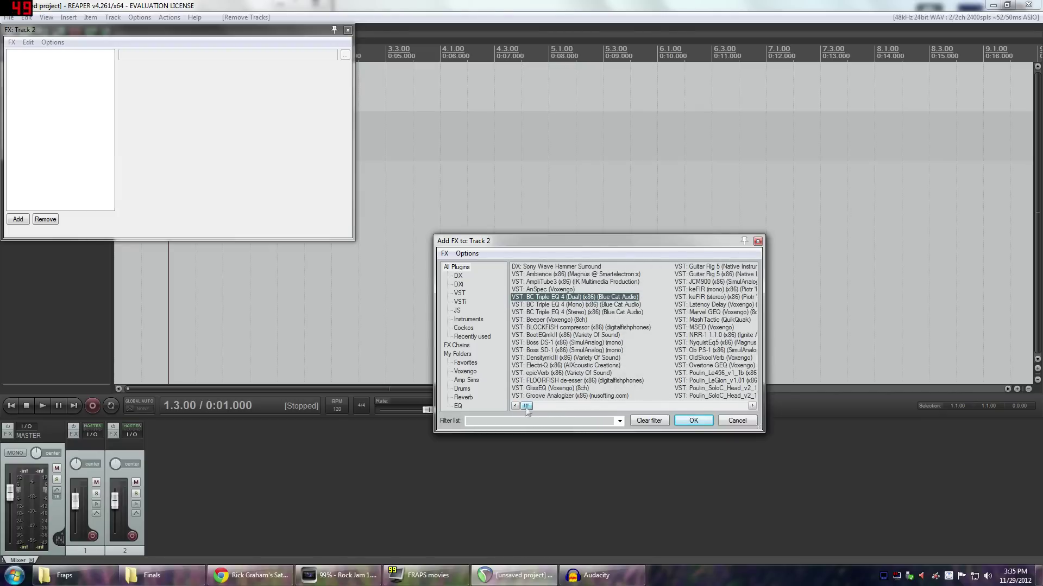
click(550, 366)
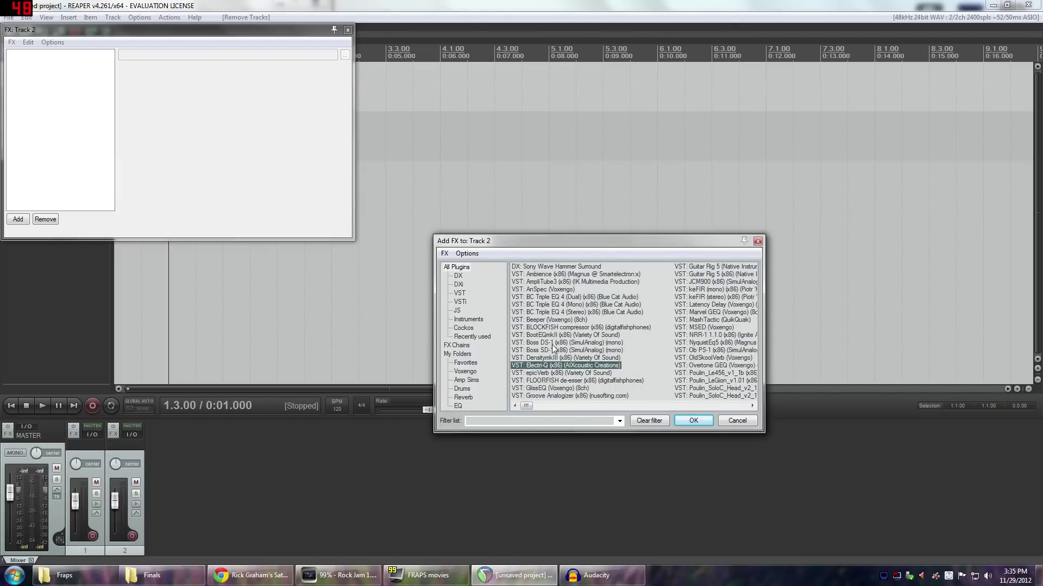
click(552, 343)
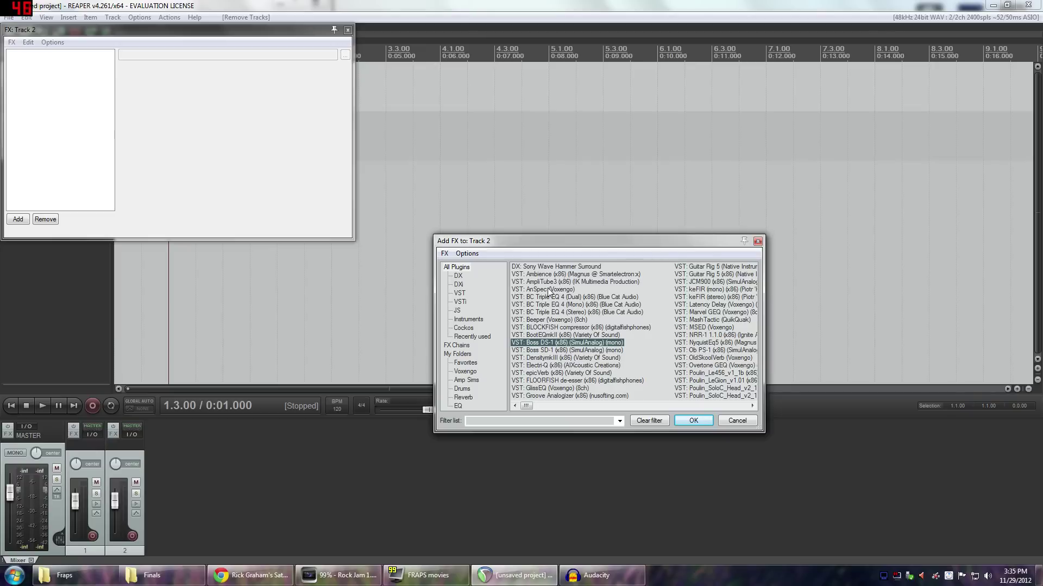
click(700, 267)
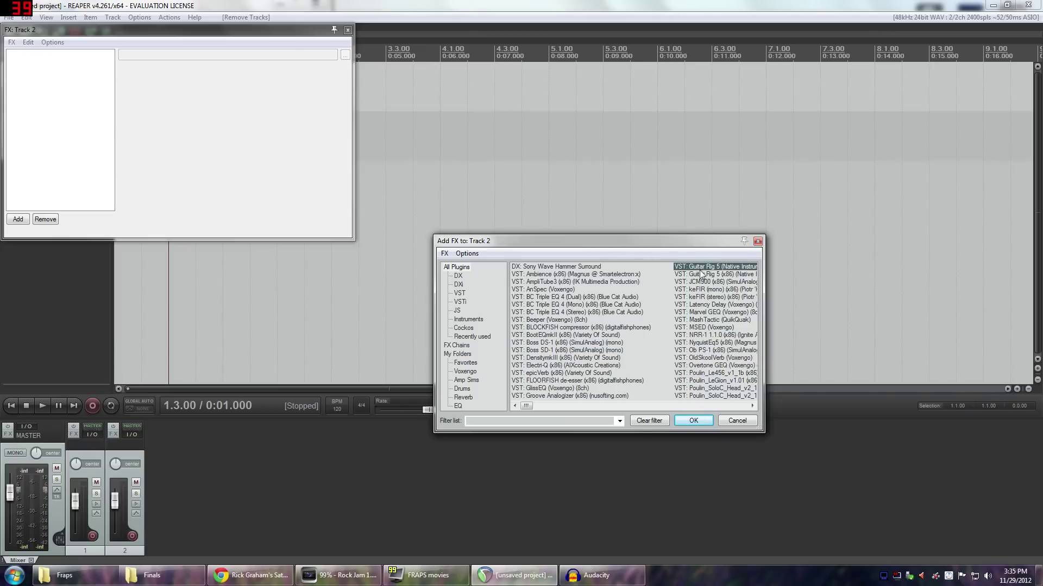
click(576, 283)
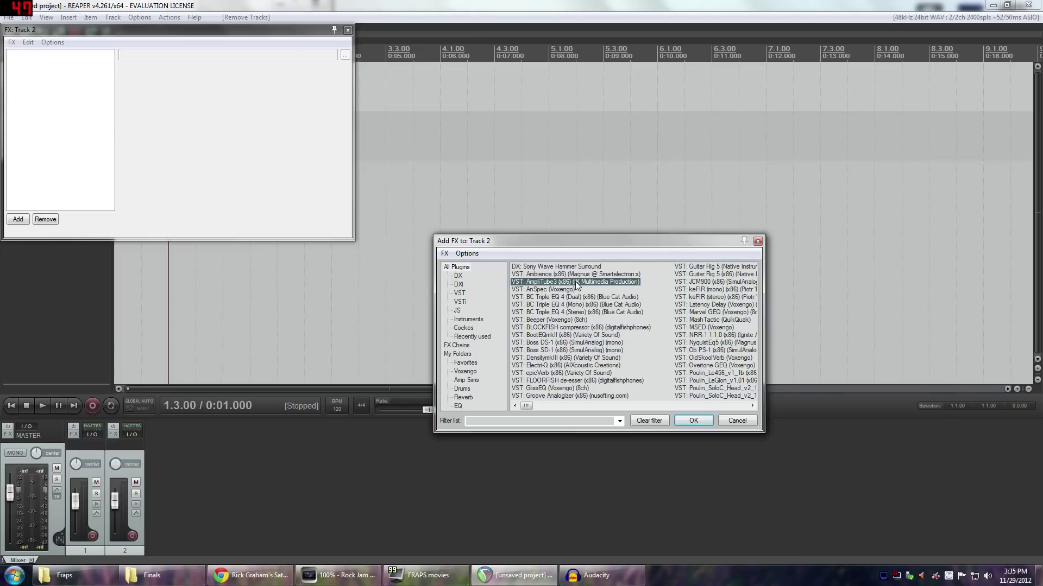
click(604, 275)
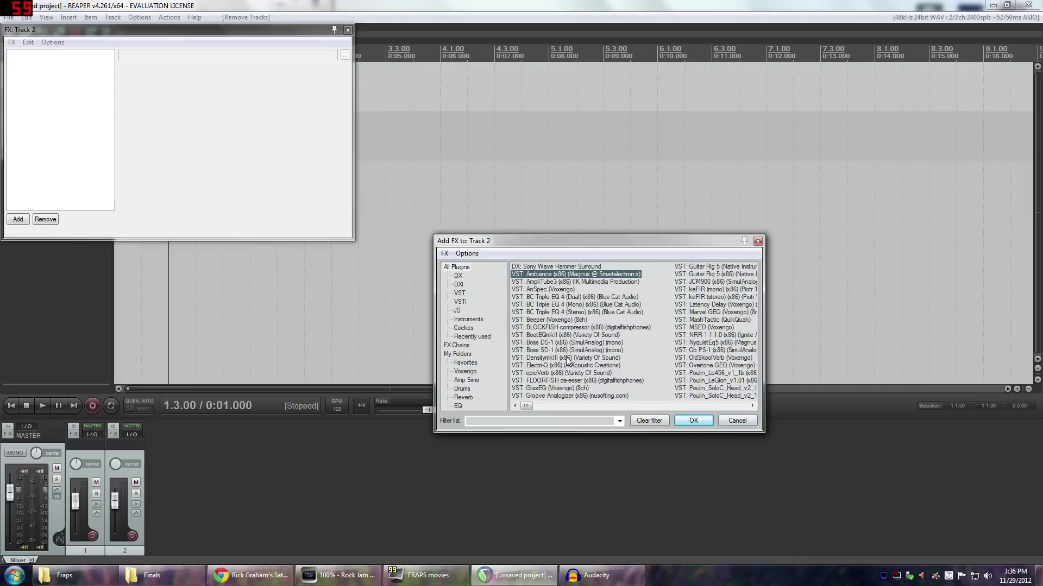
Step: Insert BLOCKFISH on track 2, raise its compression, turn air on, then bypass it
double_click(547, 328)
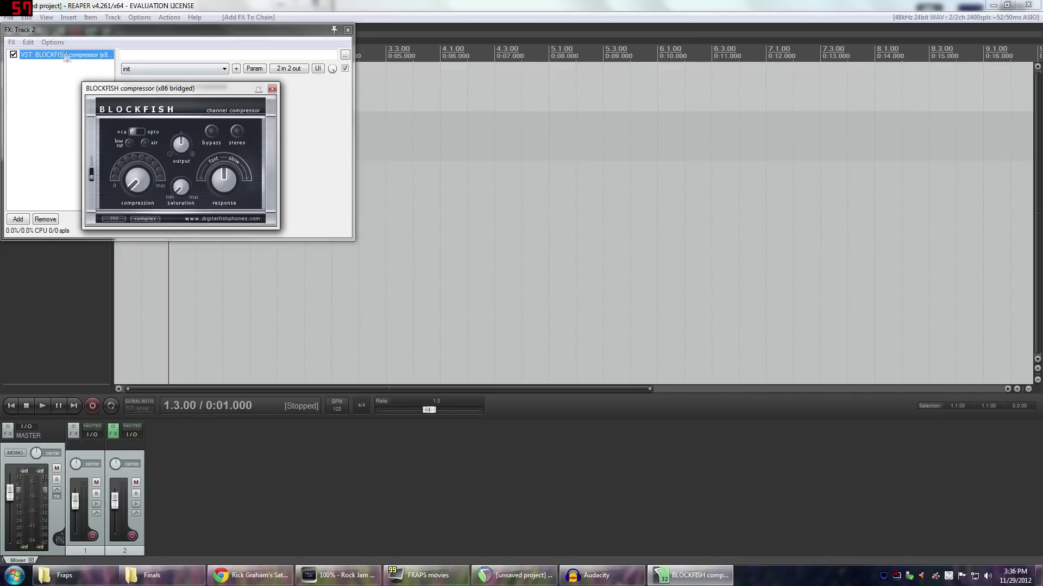
drag(99, 31, 265, 104)
drag(180, 88, 674, 192)
drag(650, 284, 628, 276)
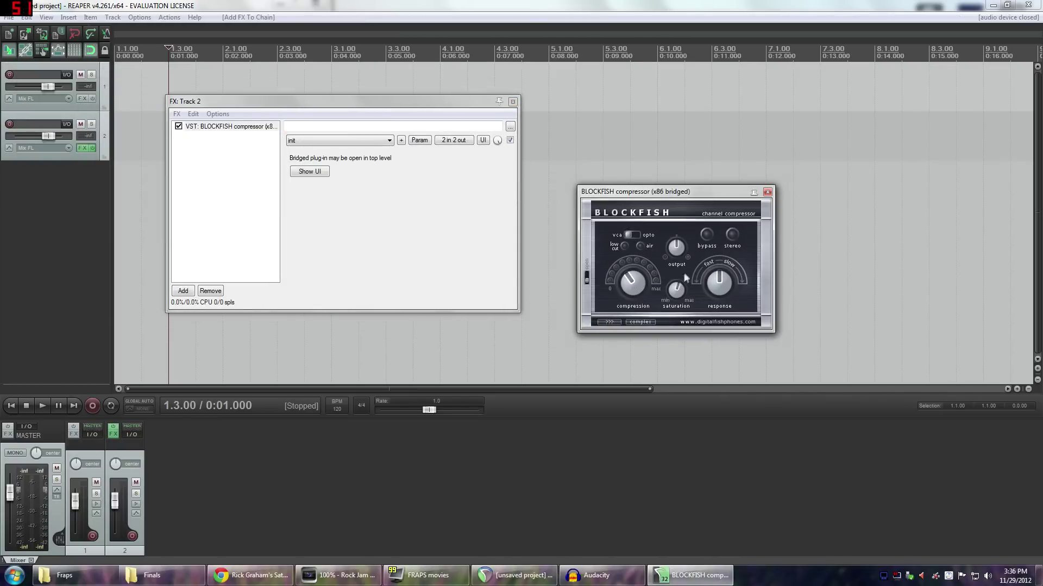
click(640, 246)
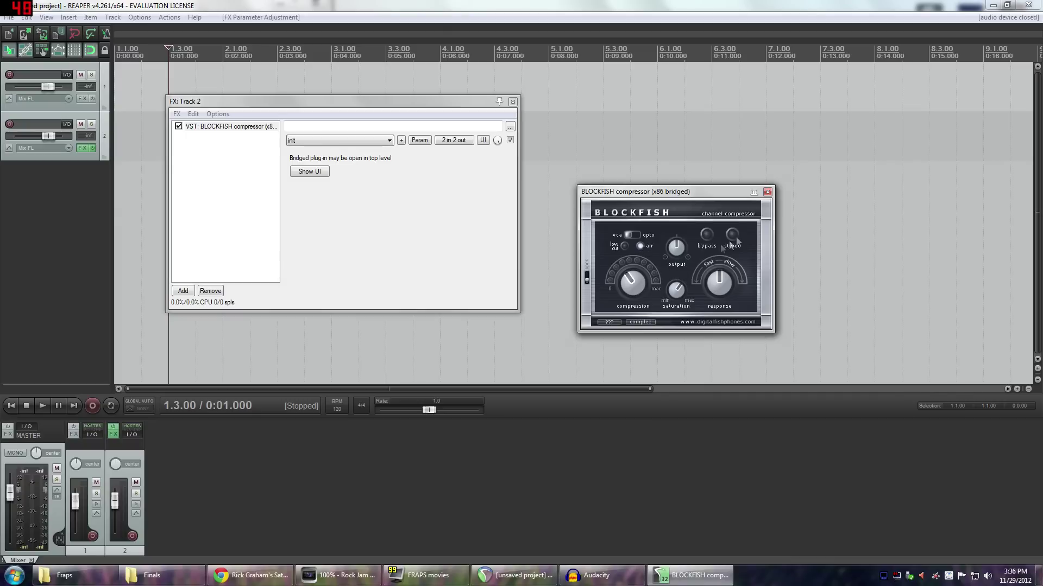
click(767, 192)
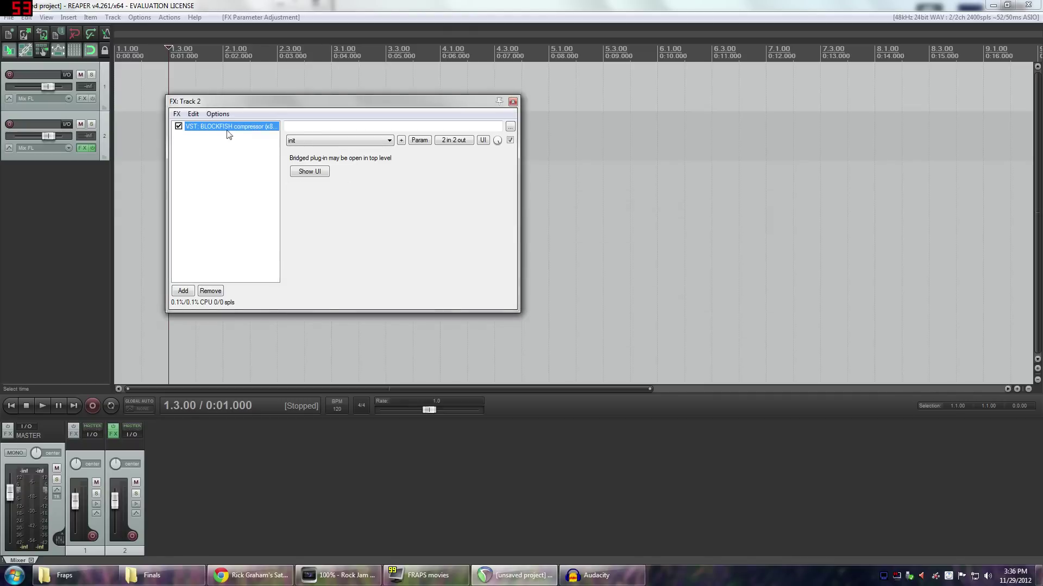
click(179, 127)
Step: Insert the Ambience reverb on track 2 and lower its decay time to 3984 ms
double_click(231, 168)
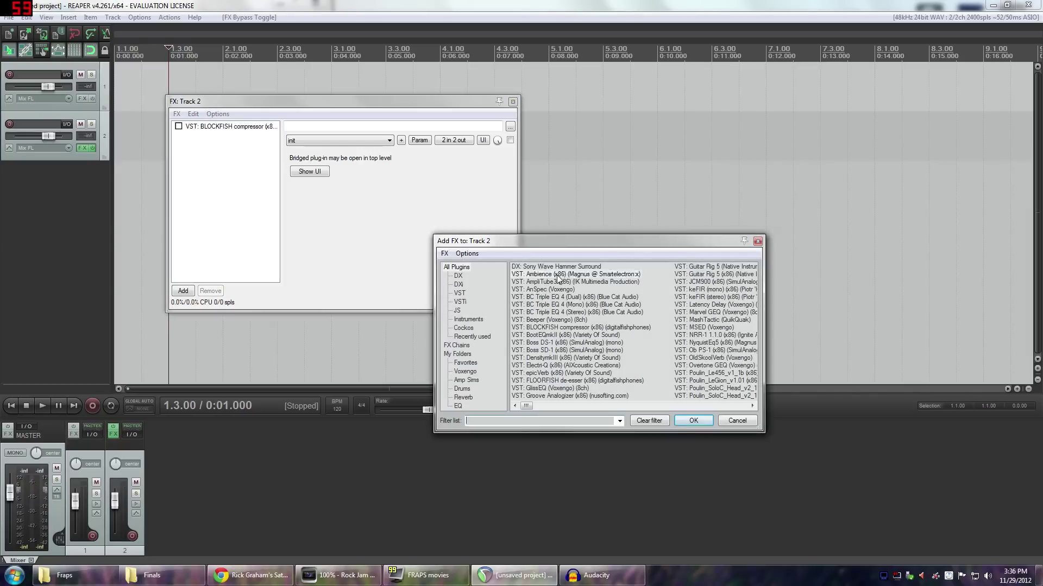
double_click(559, 275)
drag(302, 103, 383, 164)
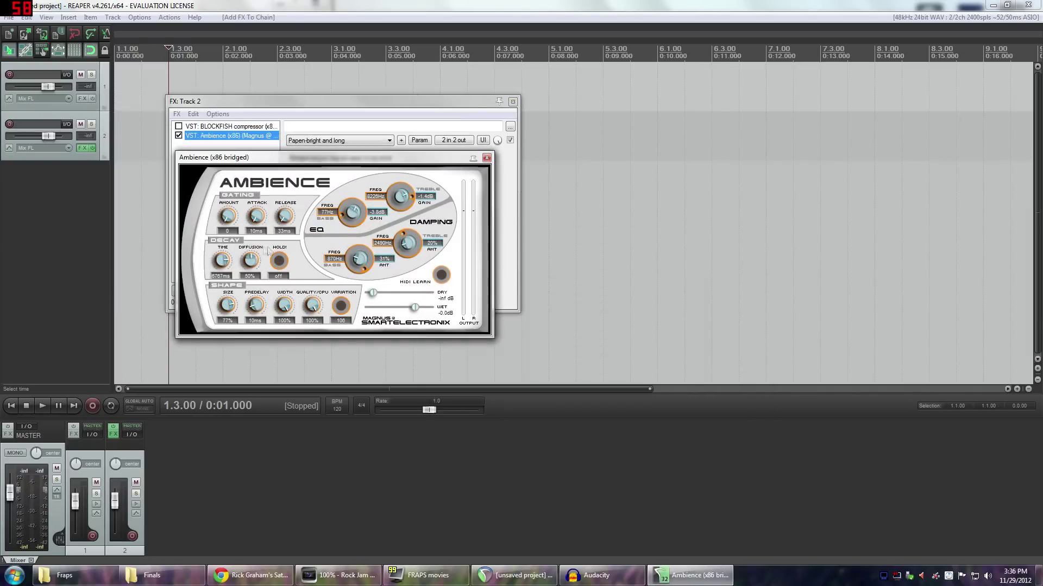
drag(222, 255, 231, 284)
click(486, 157)
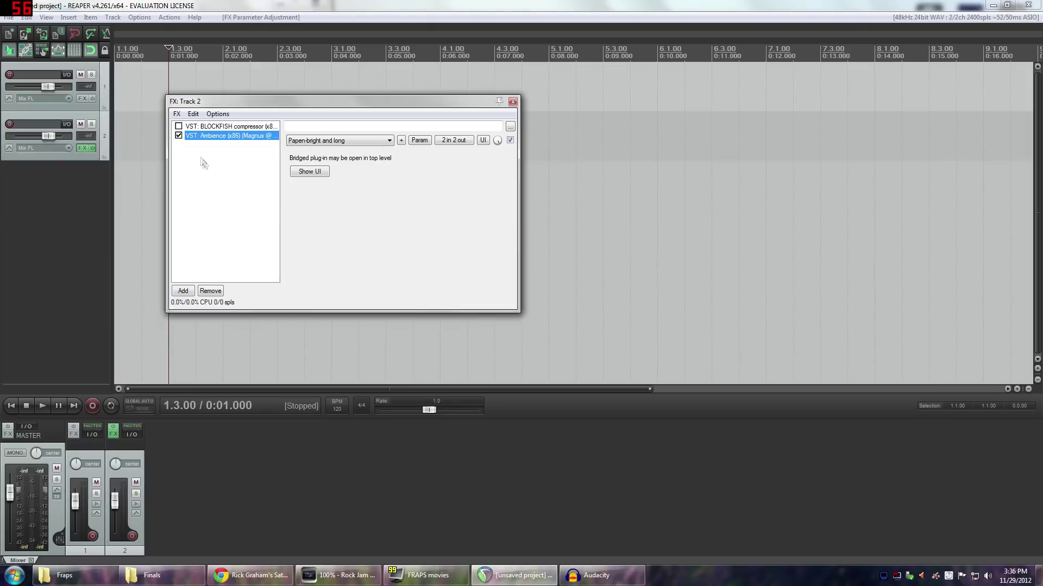
Step: Make both effects active and move Ambience ahead of BLOCKFISH in the chain
click(179, 136)
click(179, 135)
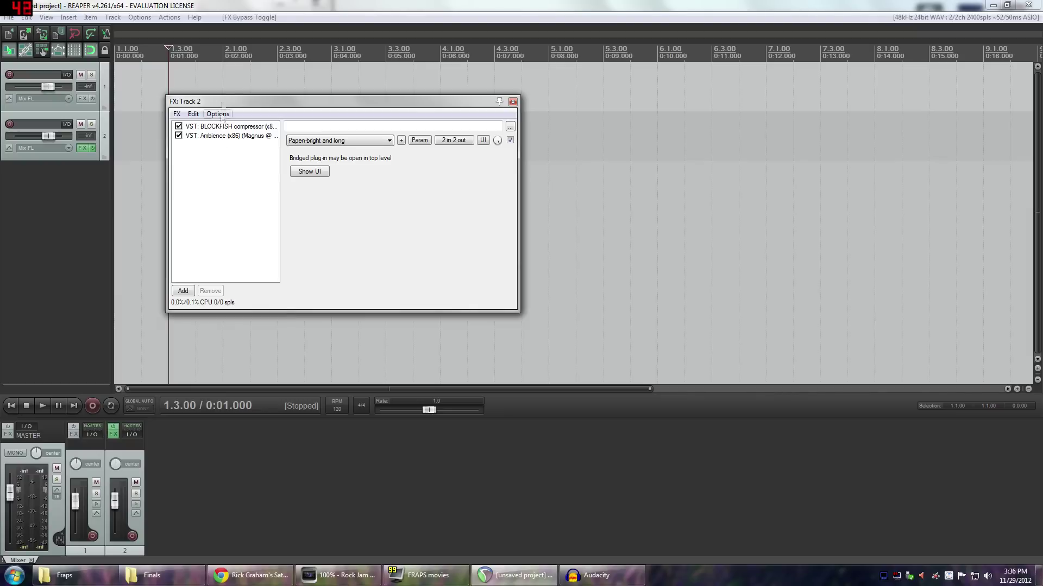
mouse_move(220, 140)
mouse_down()
mouse_move(221, 129)
mouse_move(224, 143)
mouse_up()
key(ctrl+z)
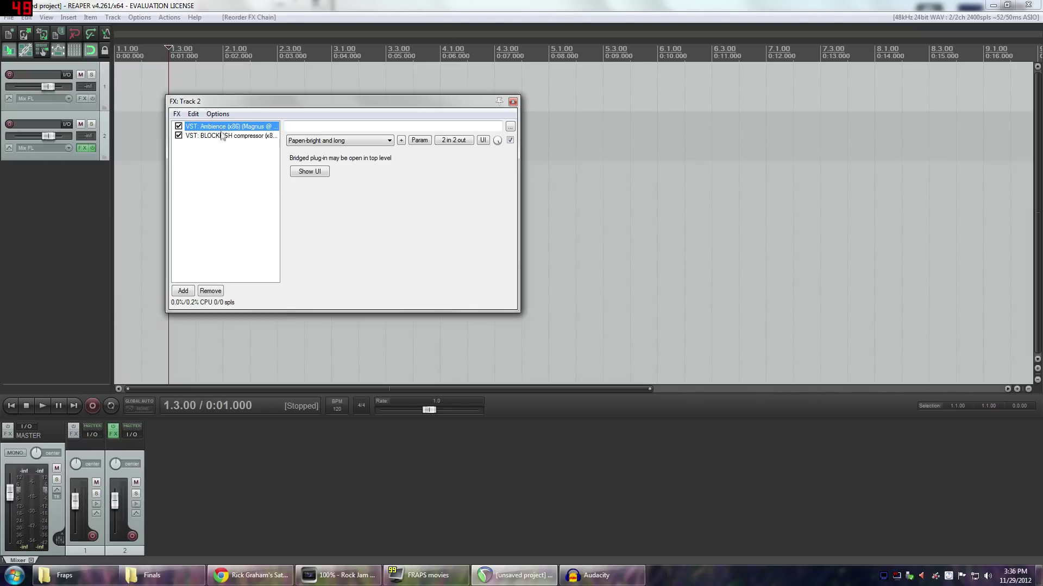
Step: Open the BLOCKFISH and Ambience plugin windows, then close both
double_click(219, 137)
double_click(227, 126)
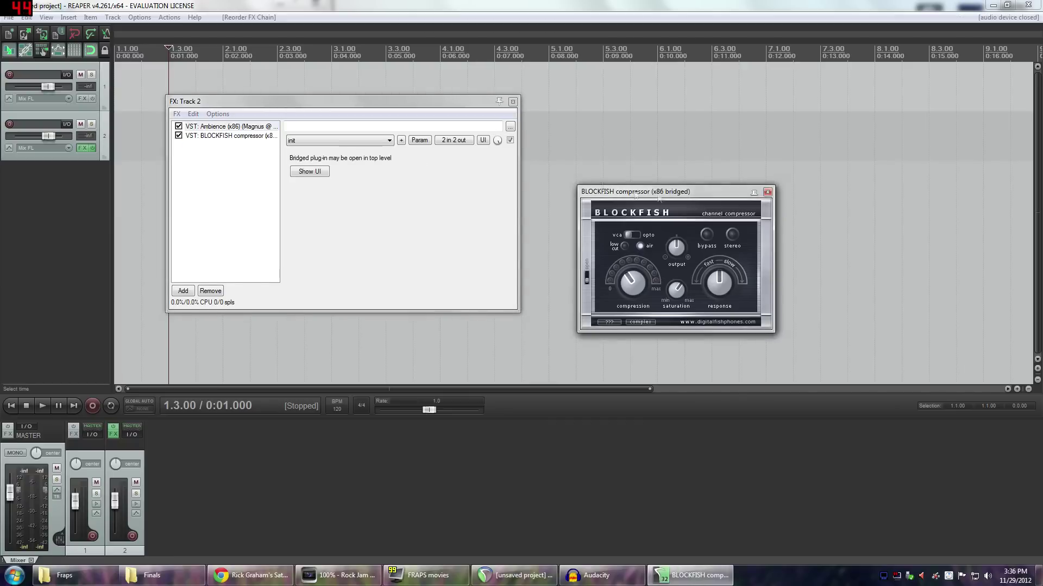
click(216, 136)
click(222, 126)
click(487, 157)
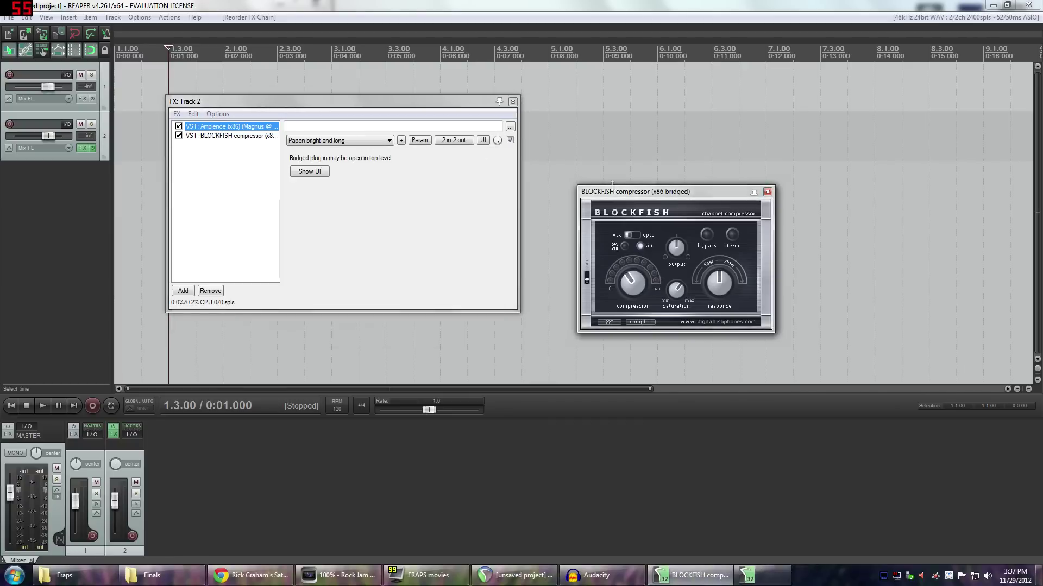
click(767, 192)
Step: Reopen the BLOCKFISH compressor's interface to look it over, then close it
double_click(223, 136)
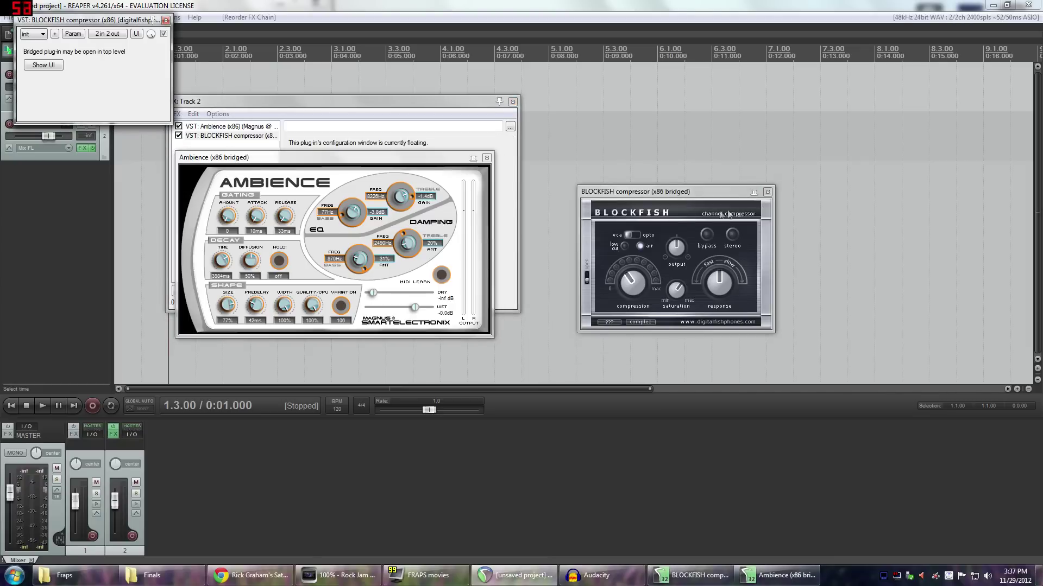
click(767, 191)
click(487, 157)
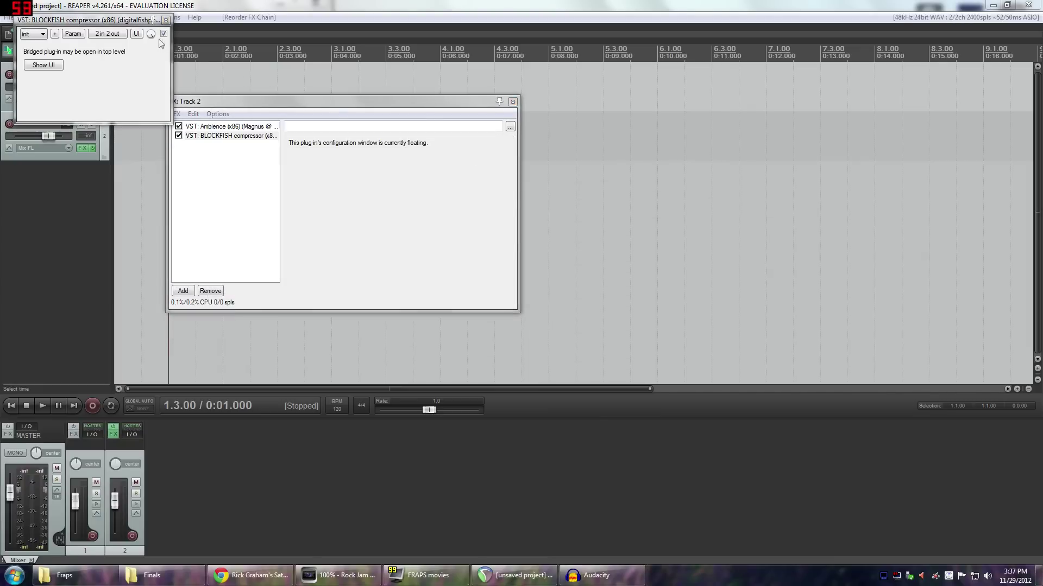
click(165, 20)
click(244, 136)
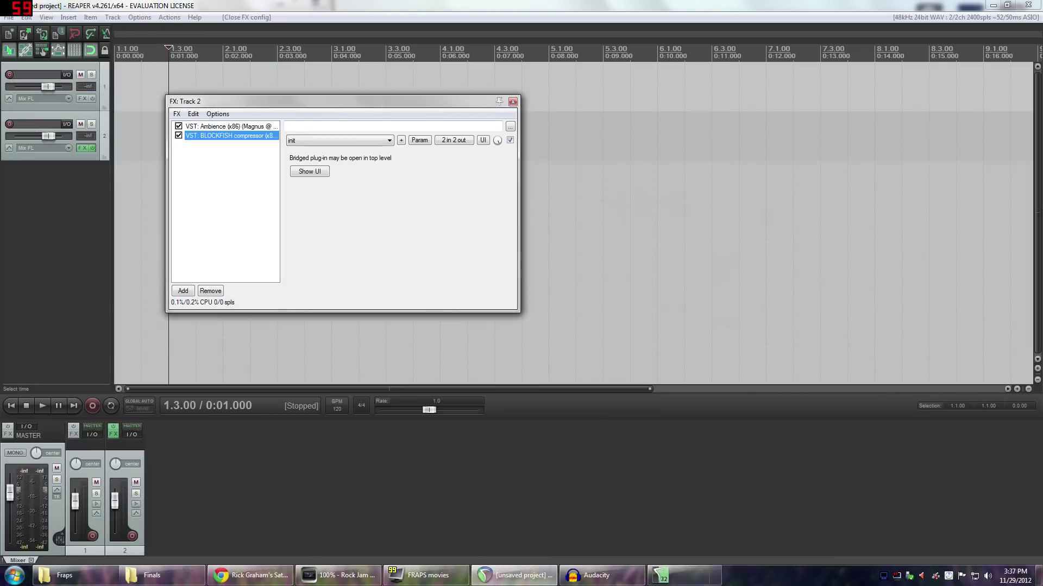
double_click(225, 139)
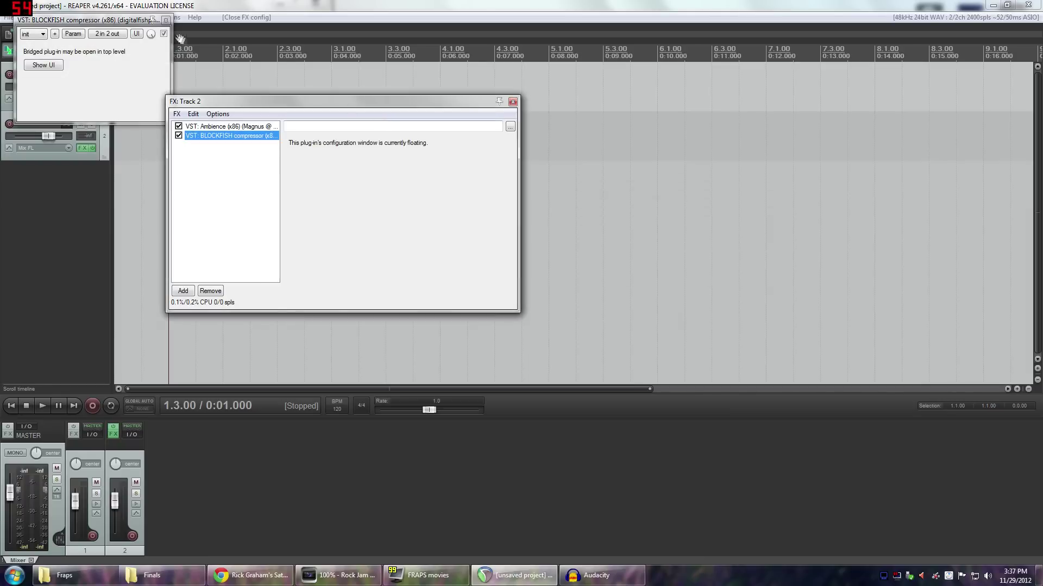
click(166, 20)
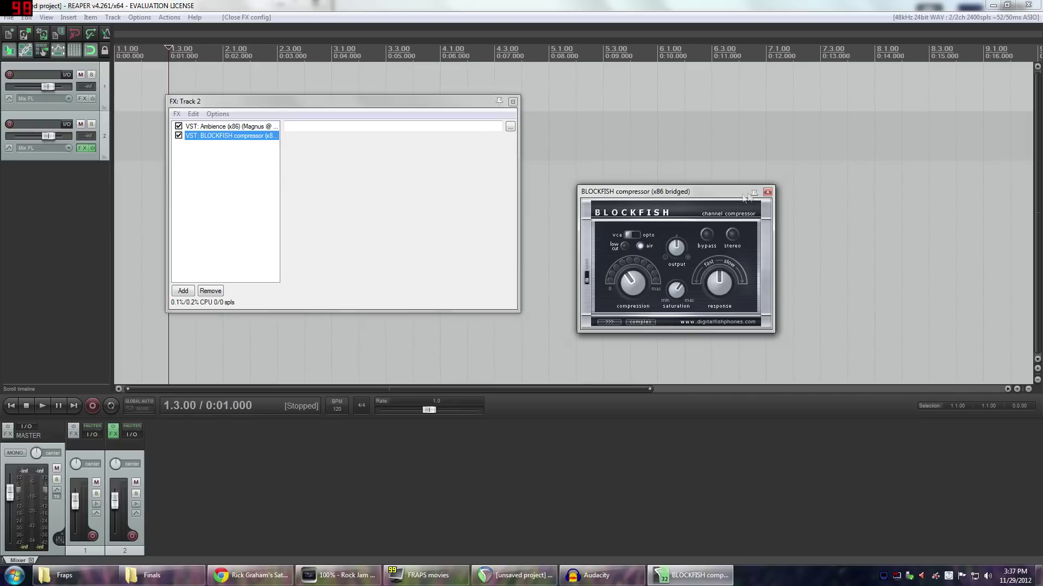
click(766, 192)
Step: Return the playhead to the project start and open the Windows Start menu
drag(411, 101, 525, 162)
click(78, 154)
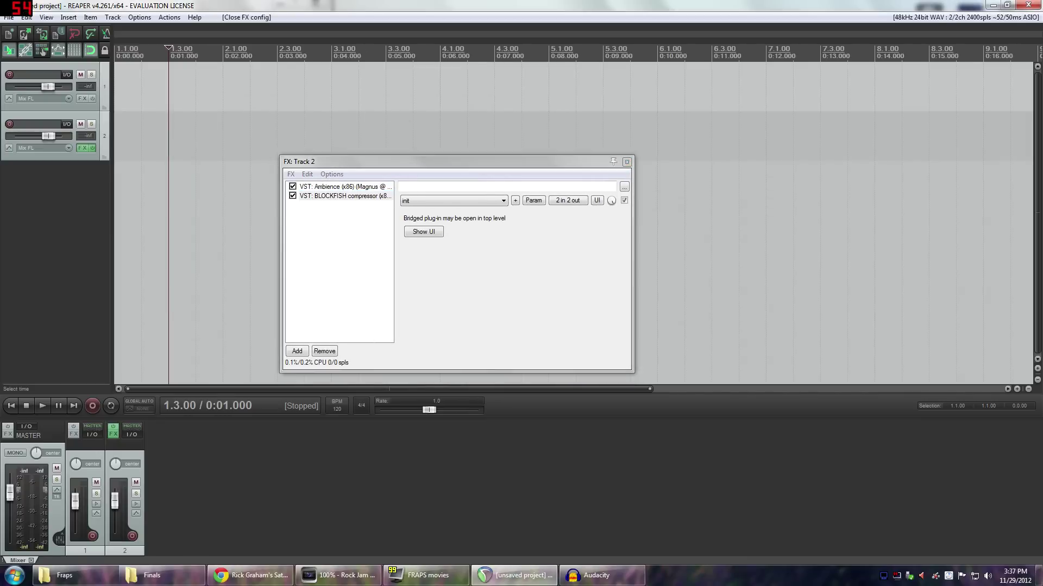
key(Home)
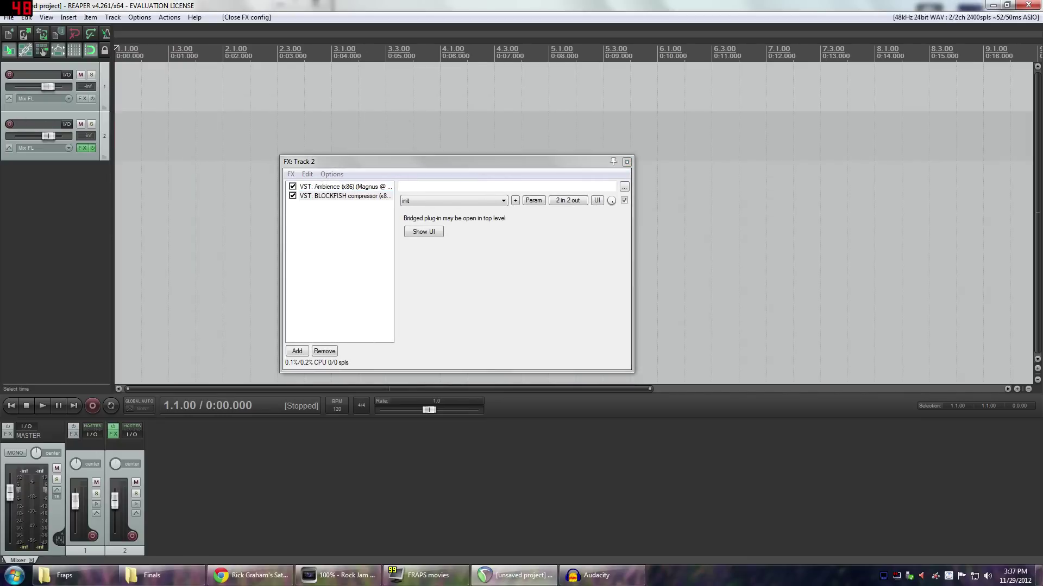
mouse_move(117, 244)
mouse_down()
mouse_move(305, 244)
mouse_move(117, 245)
mouse_up()
click(15, 575)
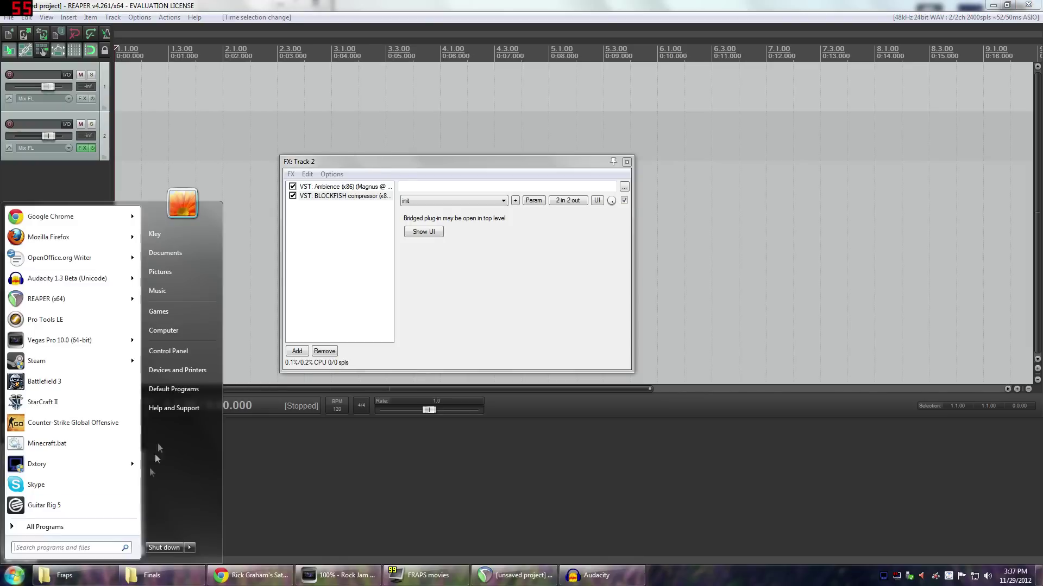
Step: Drag Rock jam 1.wav from E:\Media\Audio\Reaper\Finals onto track 2 and start playback
click(171, 335)
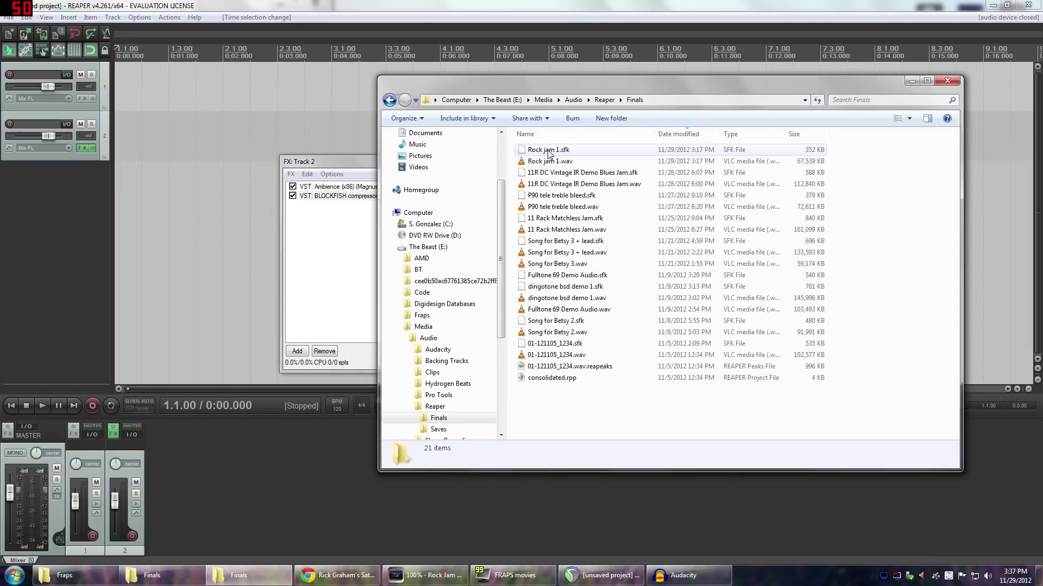
drag(548, 163, 125, 139)
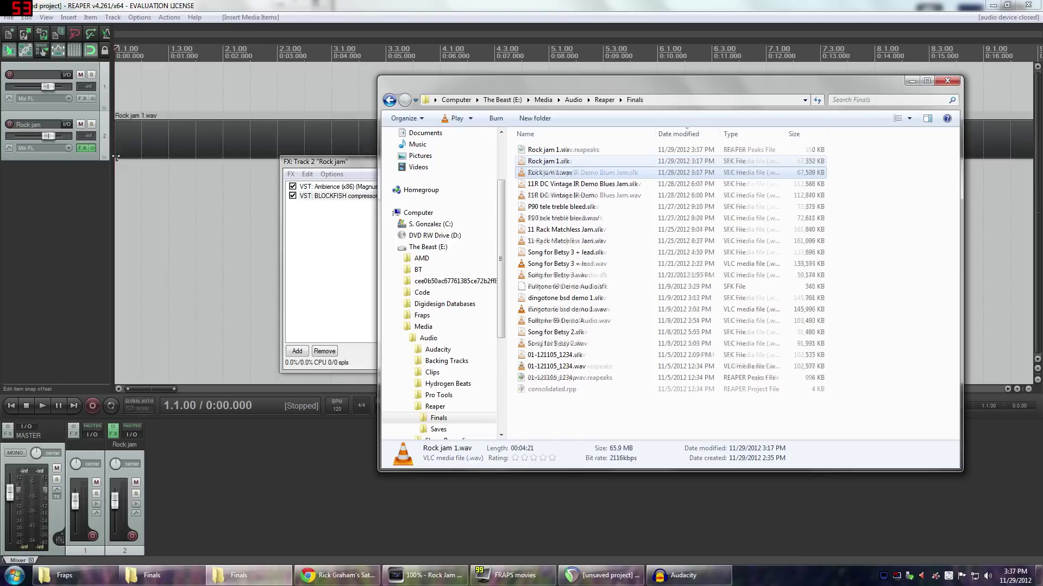
click(947, 80)
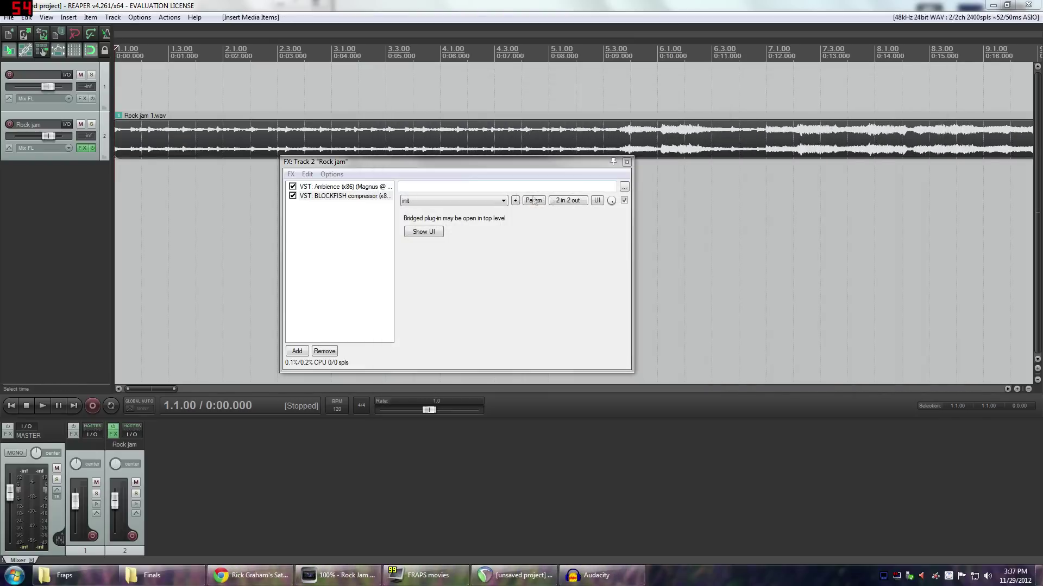
drag(460, 170, 506, 194)
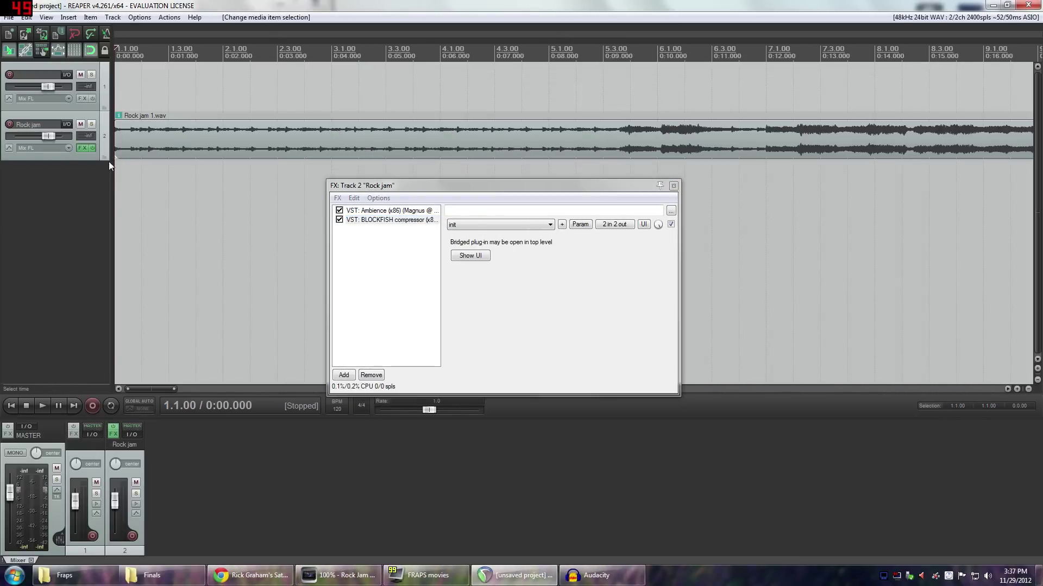
click(43, 406)
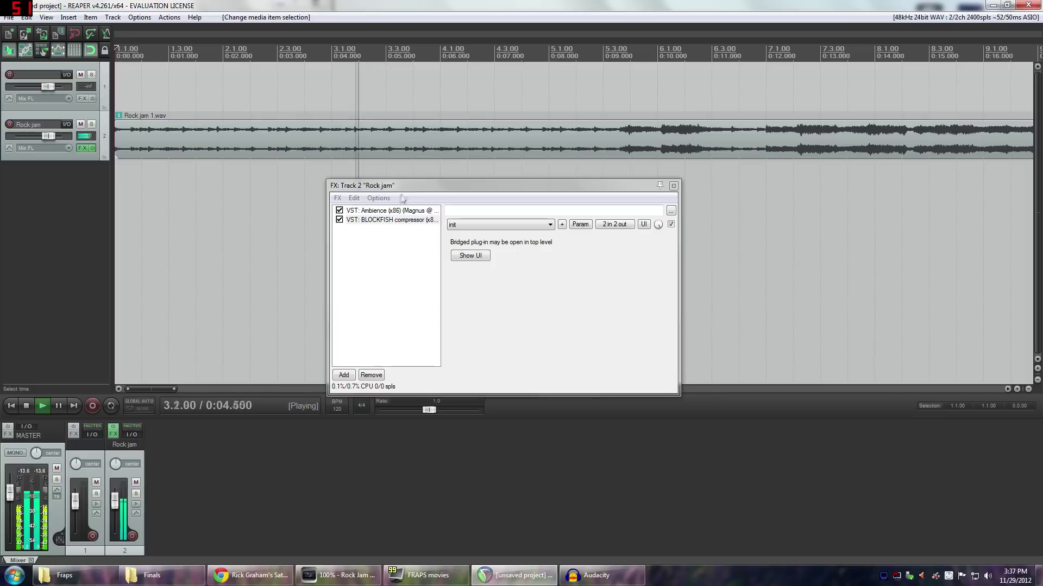
drag(407, 191, 461, 209)
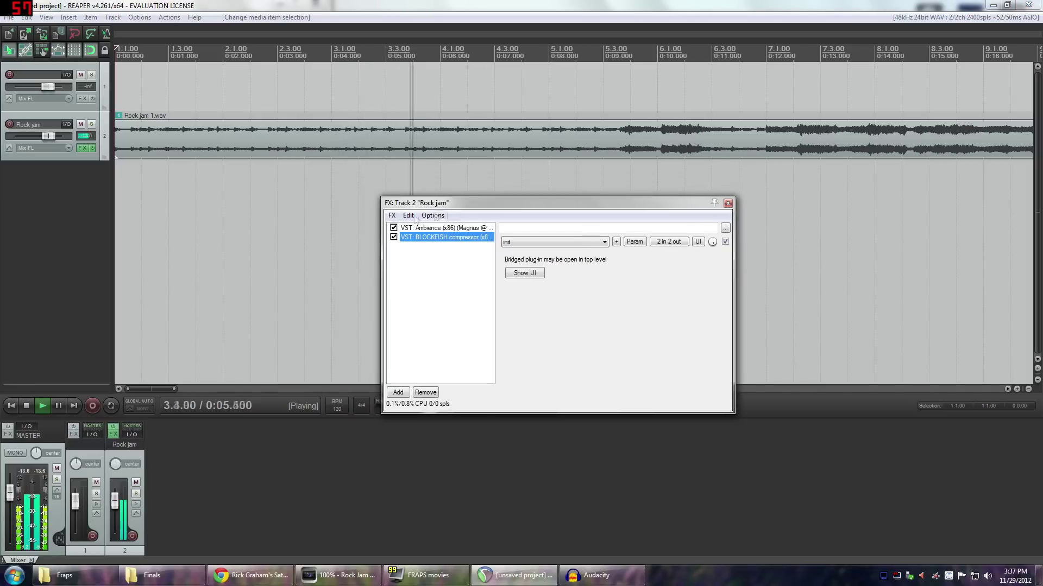
double_click(433, 257)
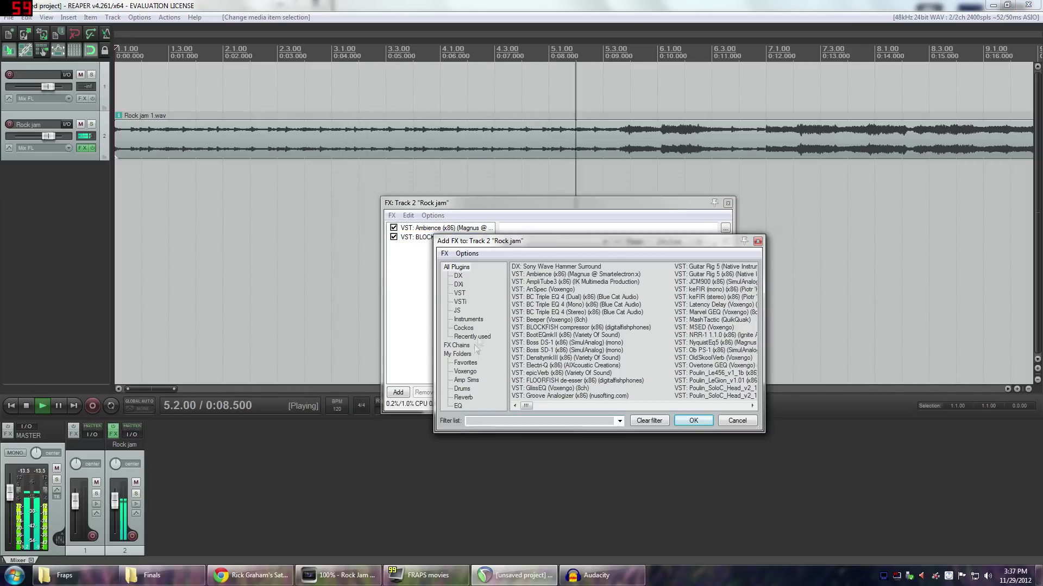
Step: Add Electri-Q from the EQ category, then reorder the chain: Electri-Q, BLOCKFISH, Ambience
click(459, 405)
double_click(548, 296)
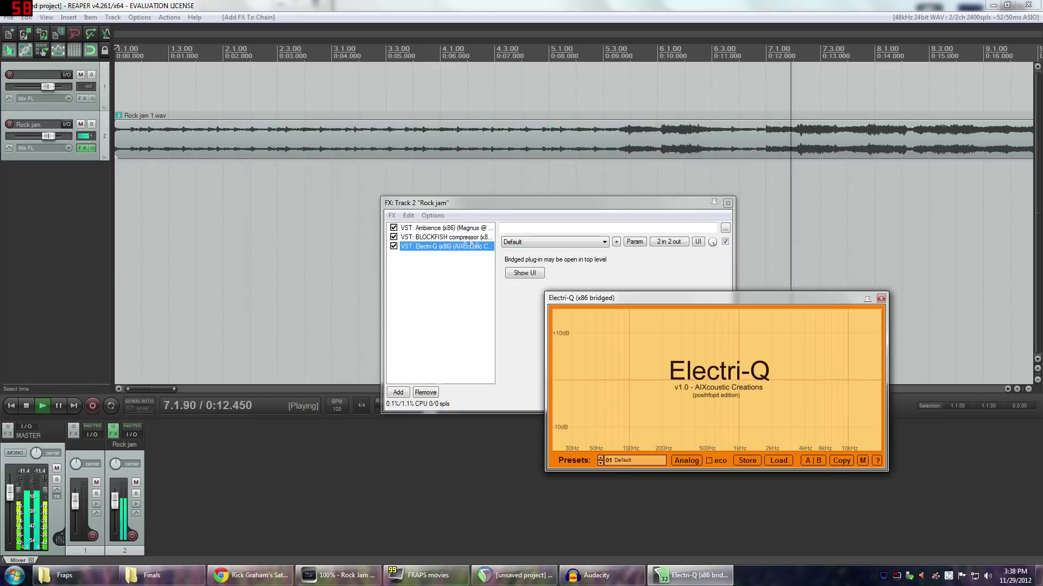
drag(442, 227, 443, 252)
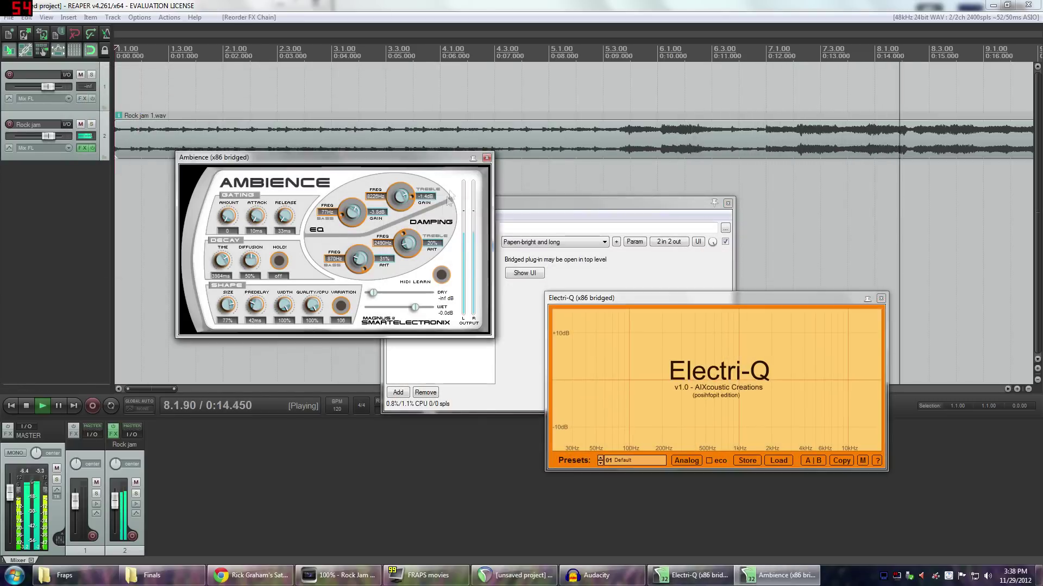
click(487, 158)
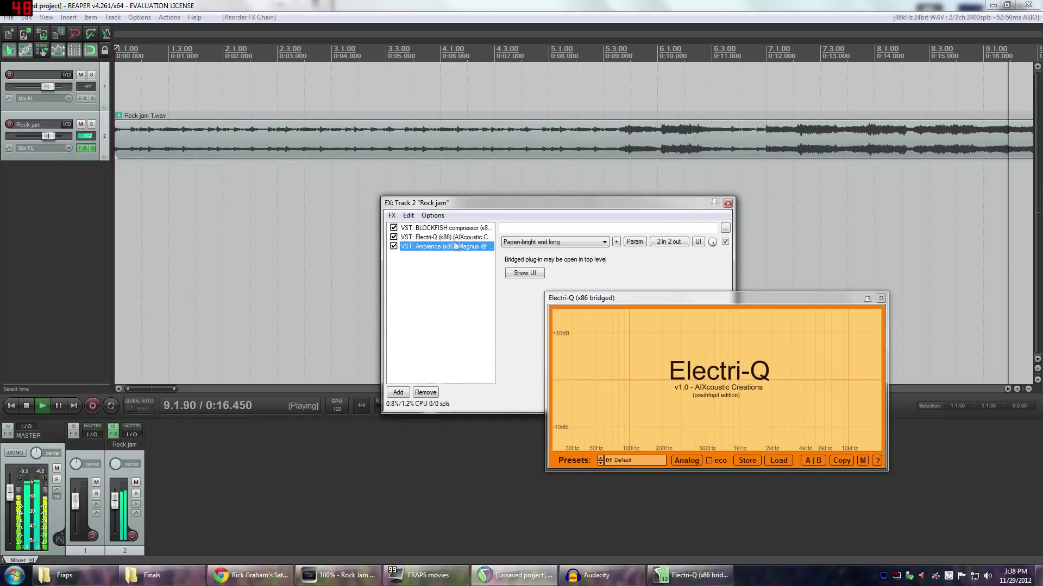
drag(444, 239, 444, 227)
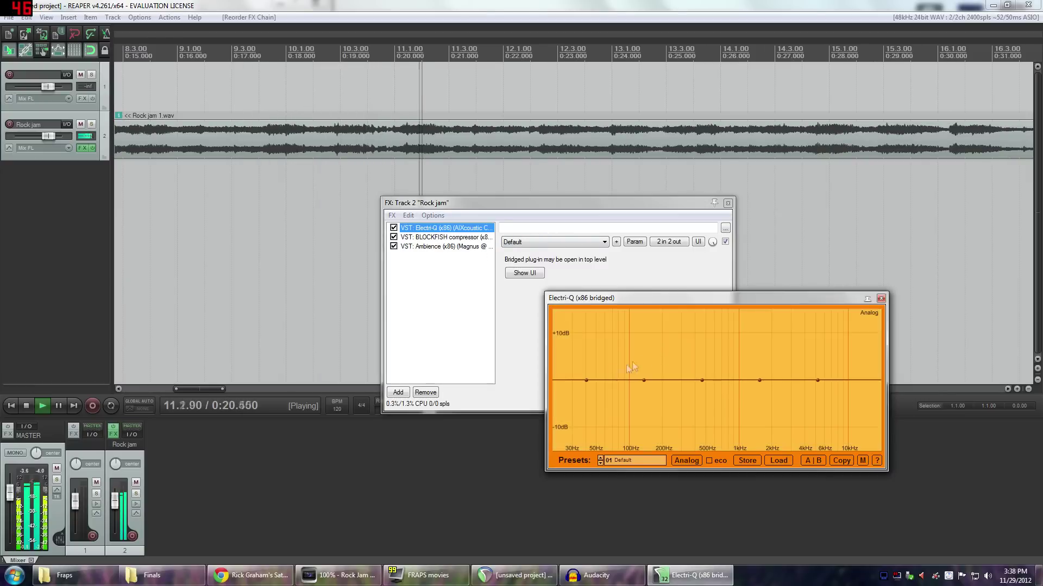
Step: In Electri-Q, boost the 500 Hz band and make the 40 Hz band a highpass filter
drag(702, 380, 704, 309)
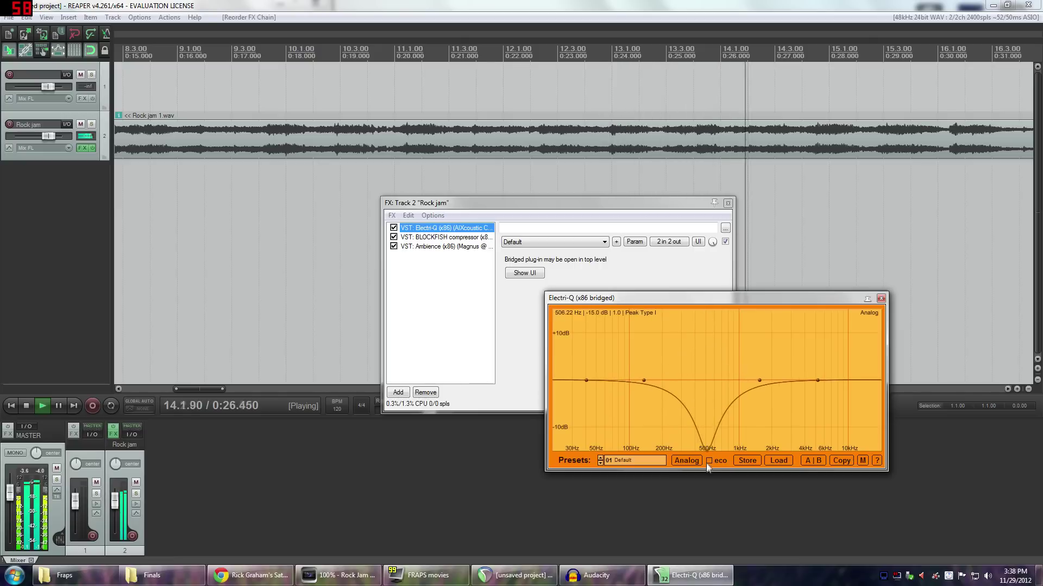
drag(708, 466, 707, 363)
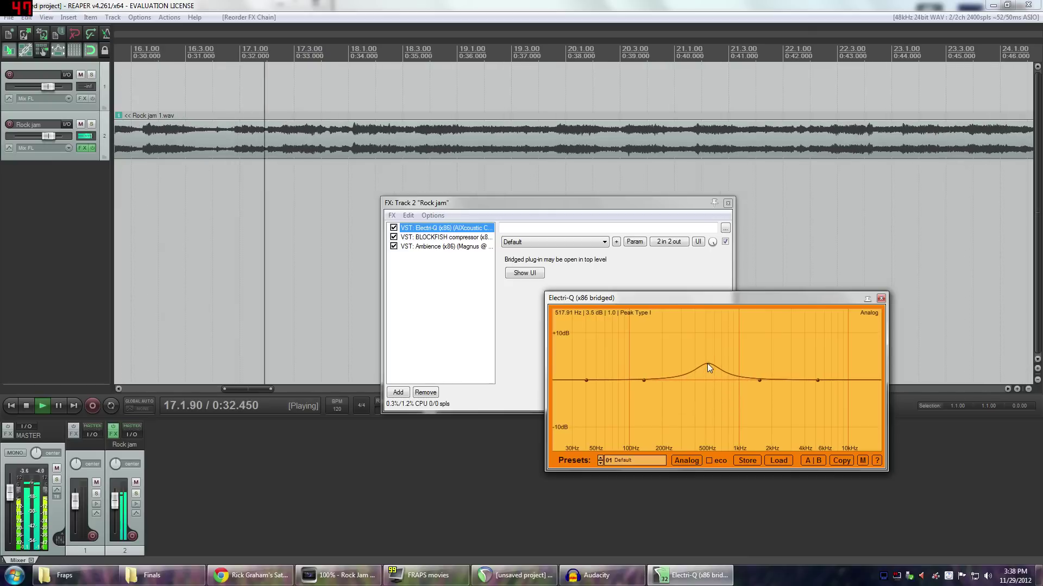
right_click(586, 380)
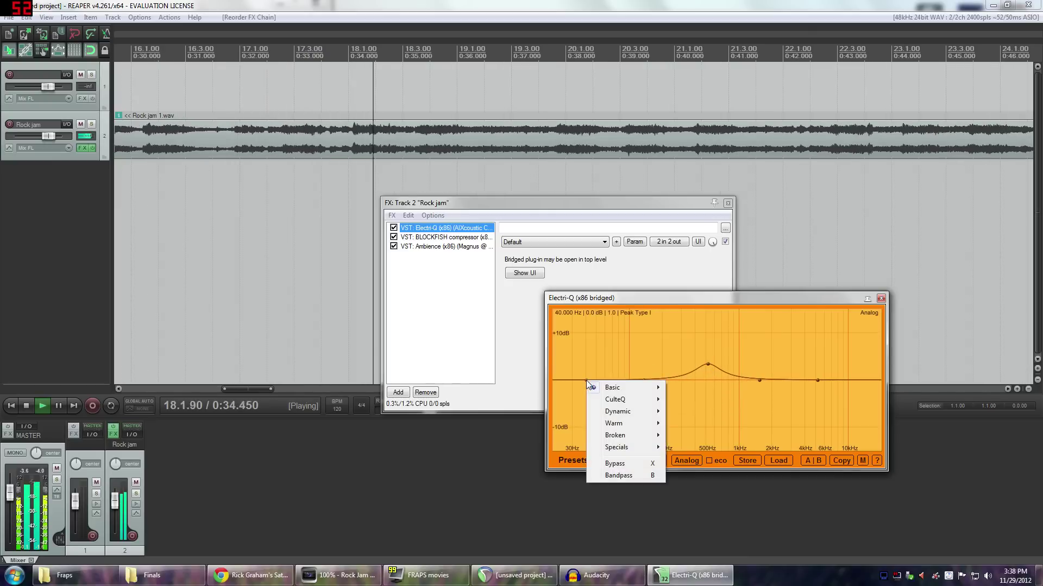
click(706, 423)
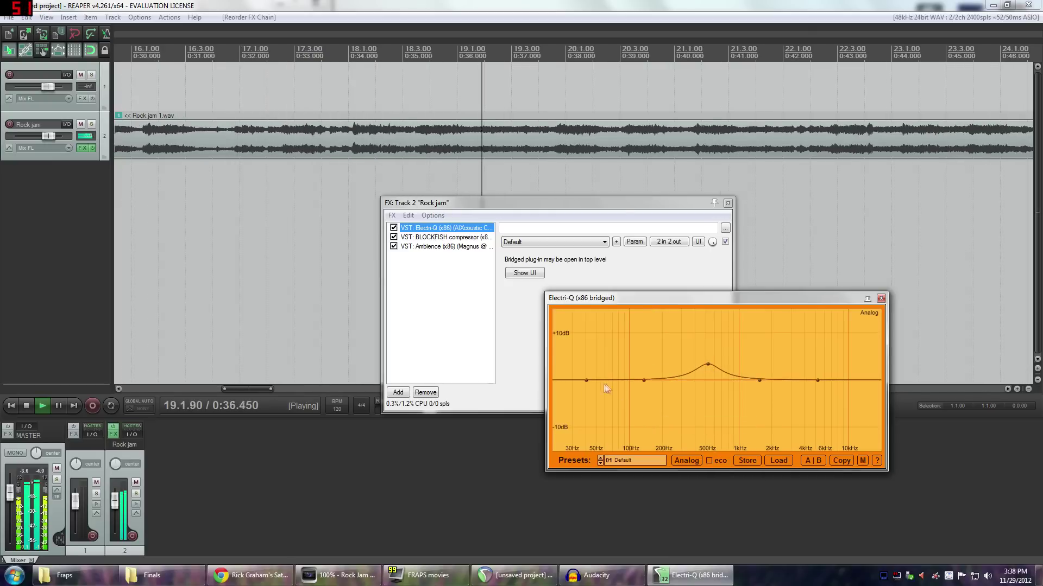
right_click(586, 380)
mouse_move(613, 385)
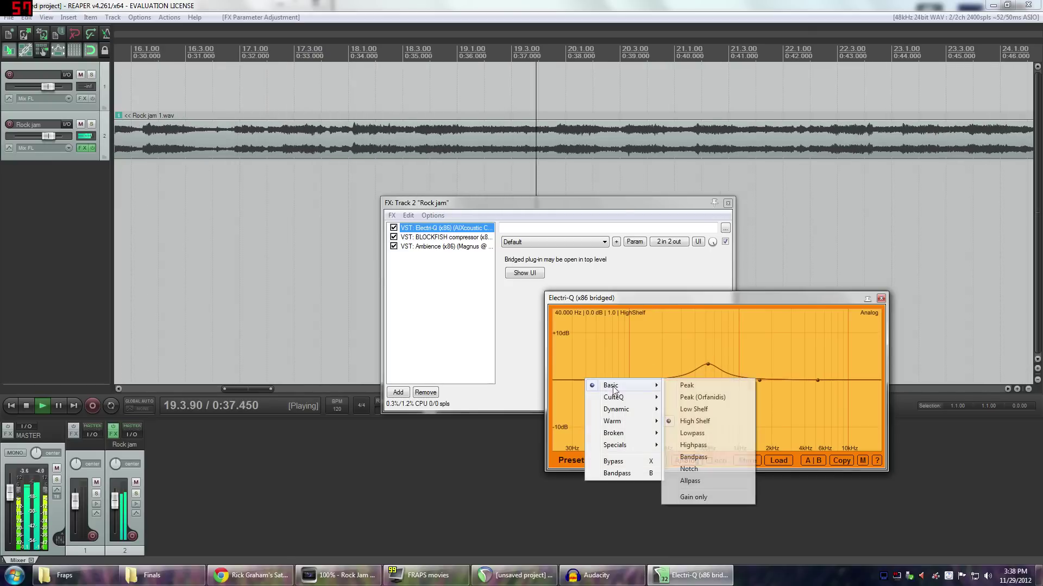
click(705, 449)
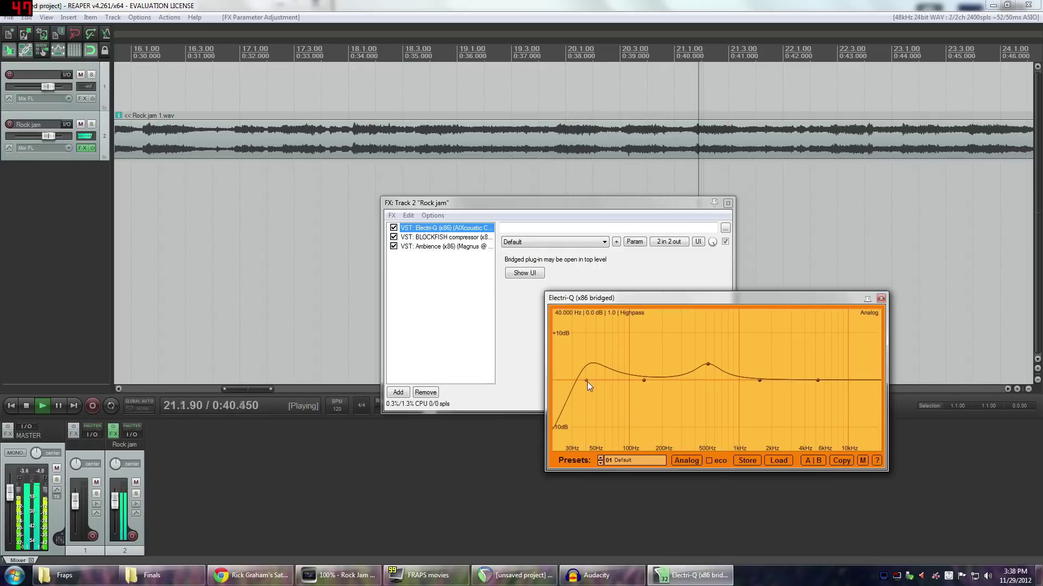
mouse_move(588, 382)
mouse_down()
mouse_move(588, 394)
mouse_move(589, 380)
mouse_move(696, 383)
mouse_move(594, 382)
mouse_up()
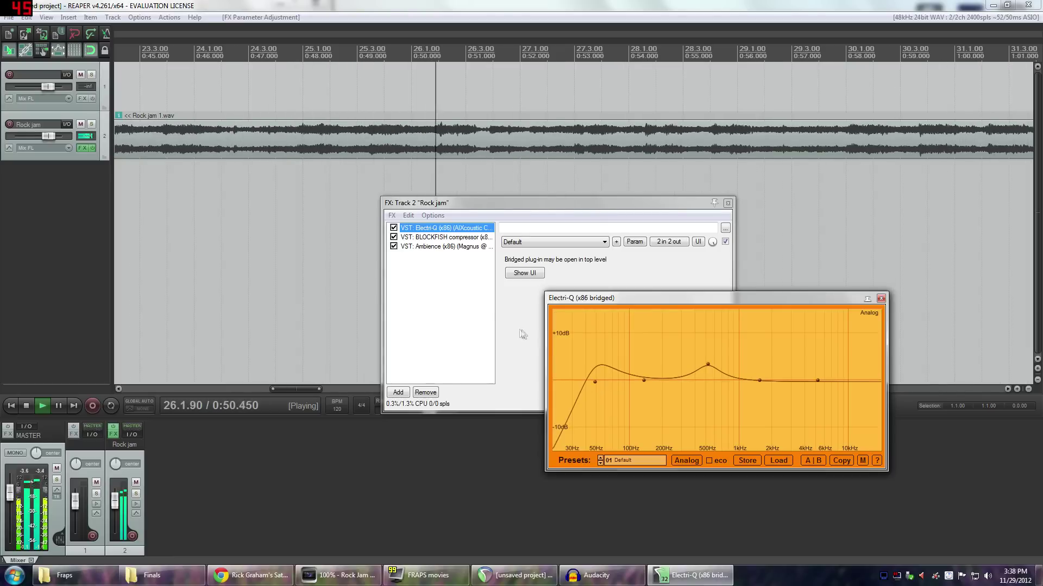
click(881, 300)
drag(506, 202, 649, 264)
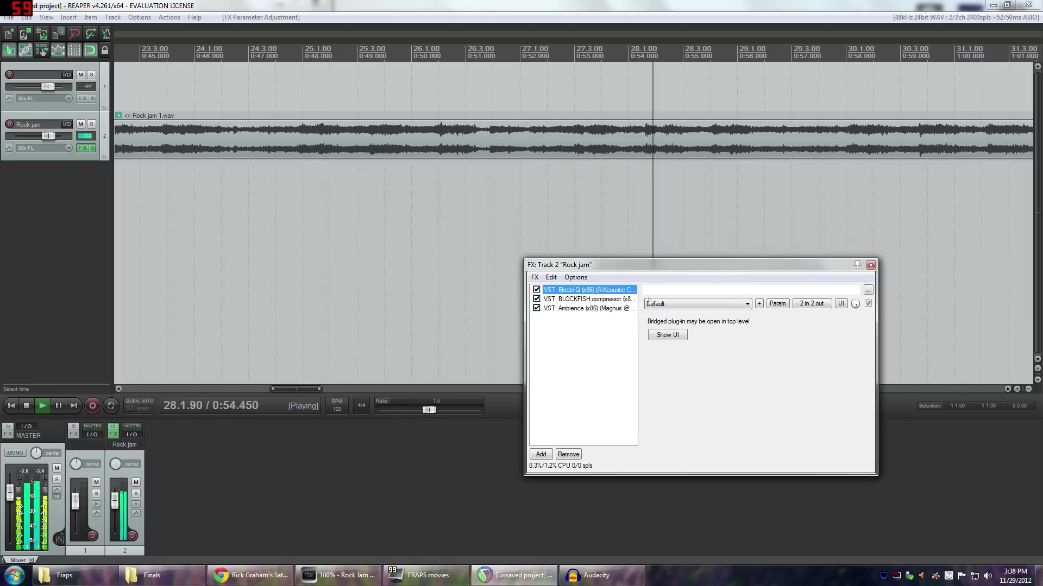
Step: Compare BLOCKFISH on and off, leave it enabled, close the chain and stop playback
click(536, 299)
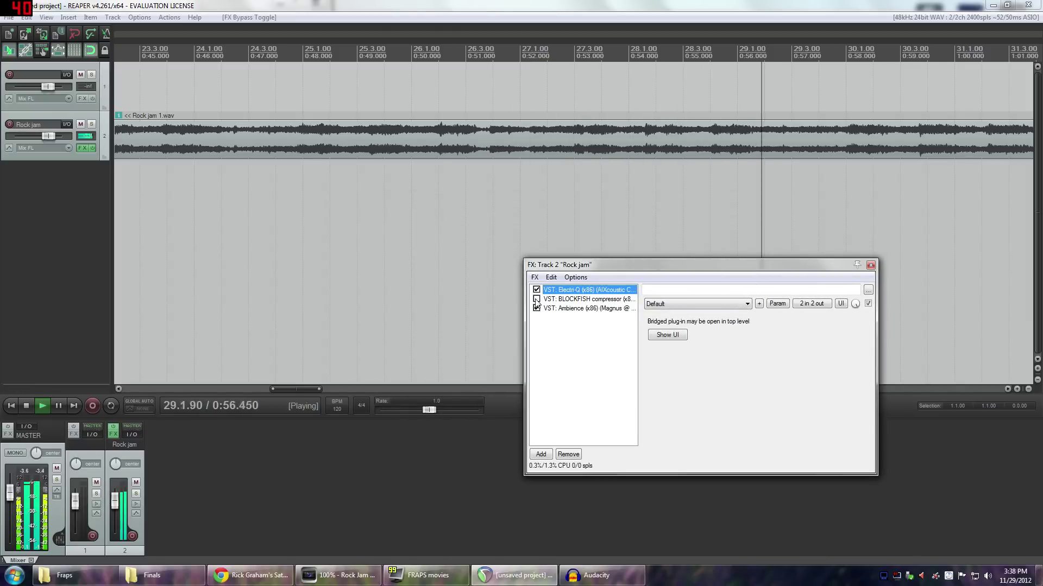
click(537, 299)
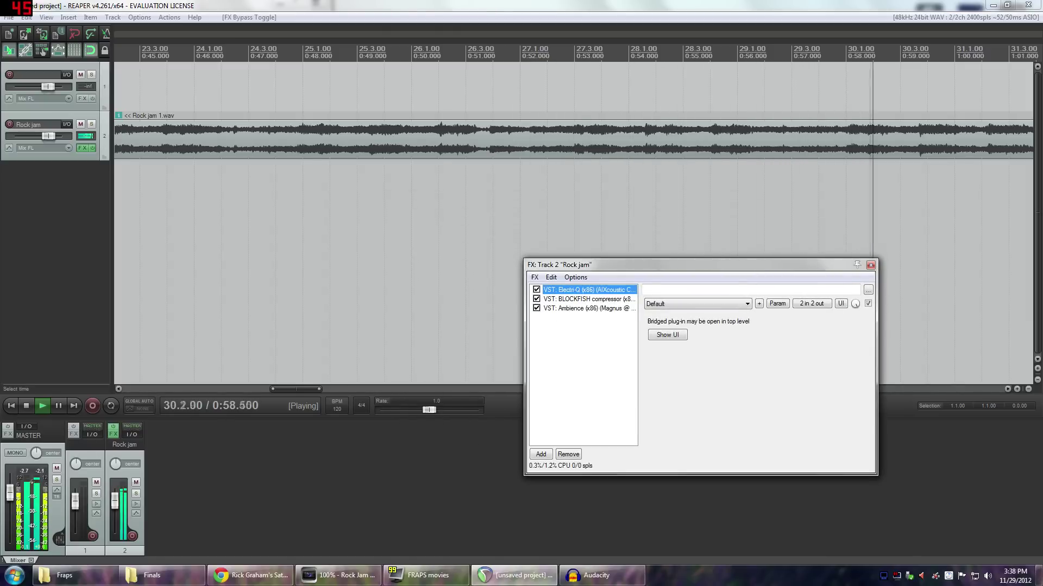
click(536, 299)
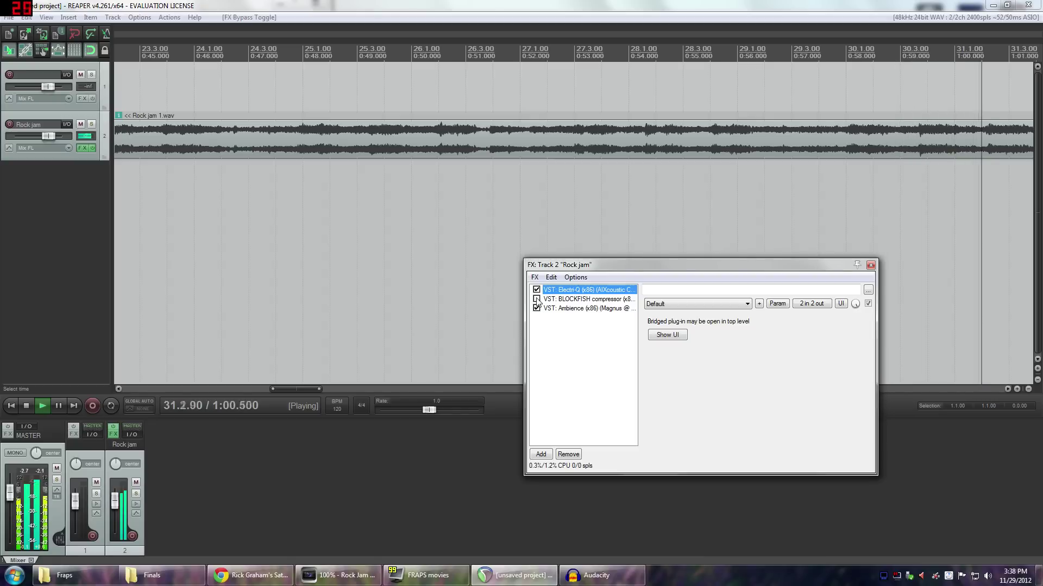
click(536, 300)
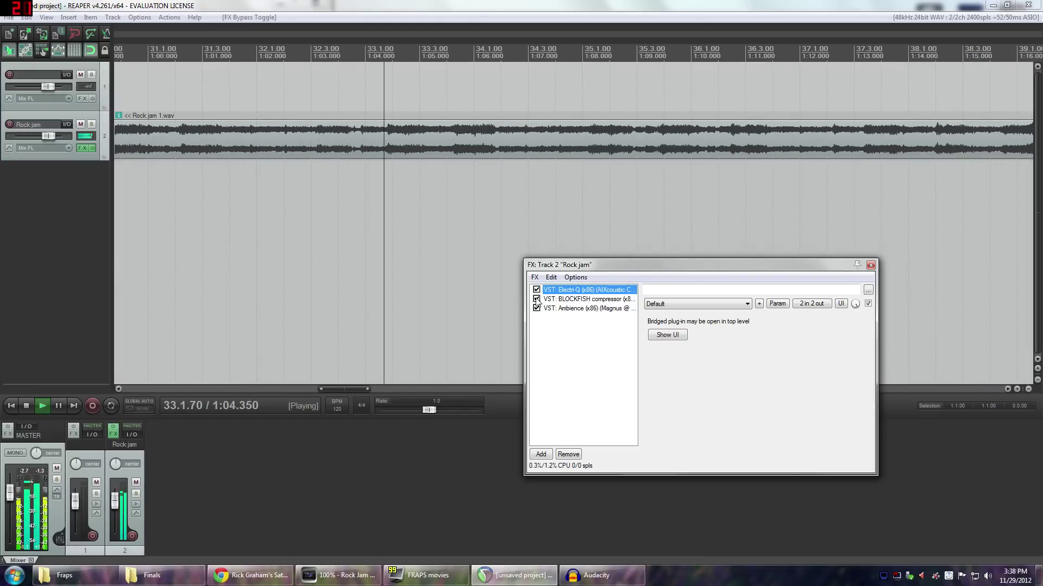
key(Escape)
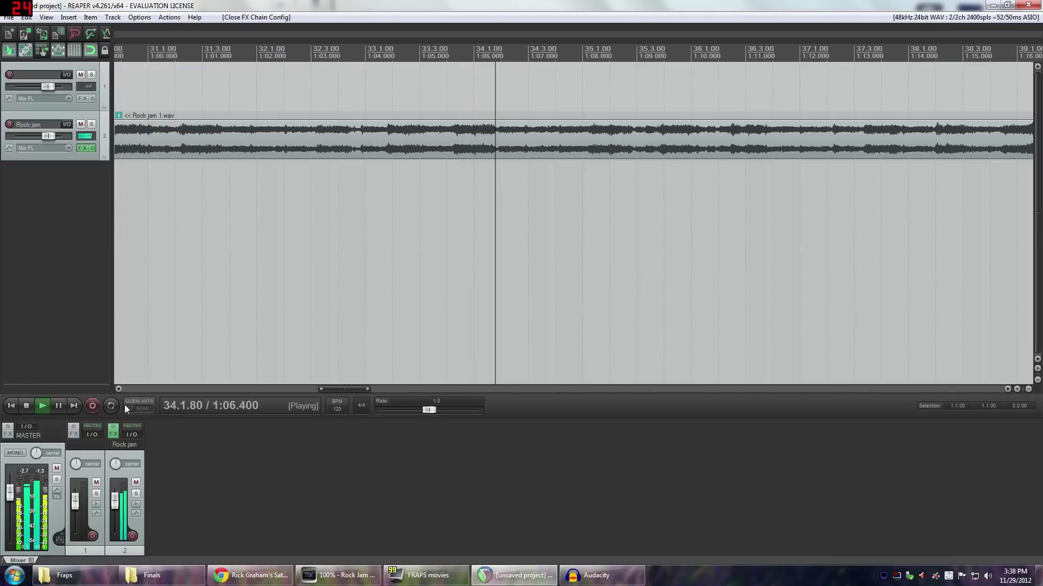
click(28, 407)
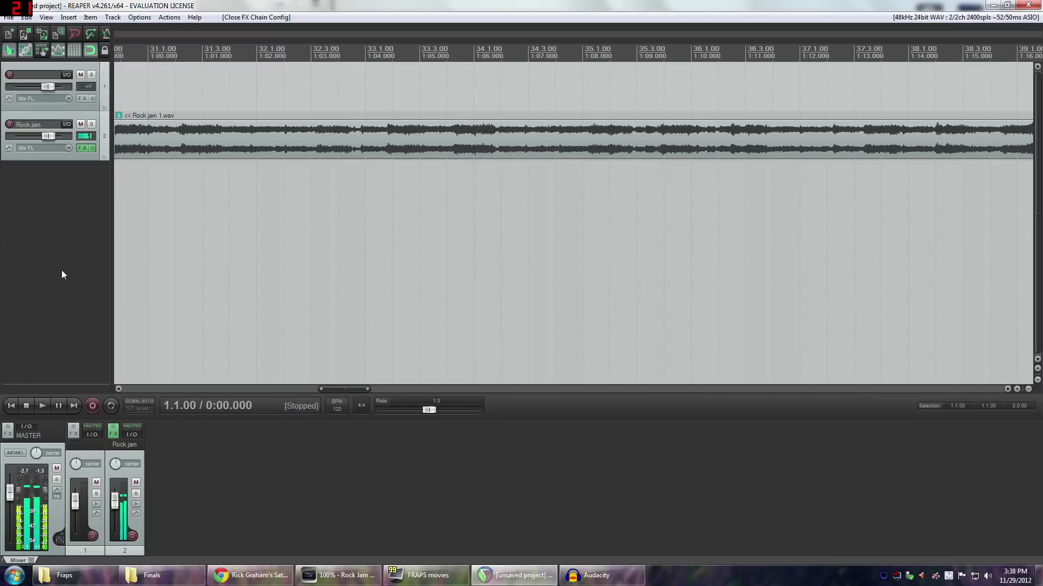
Step: Insert empty tracks 3, 4 and 5 below Rock jam and select track 3
double_click(65, 195)
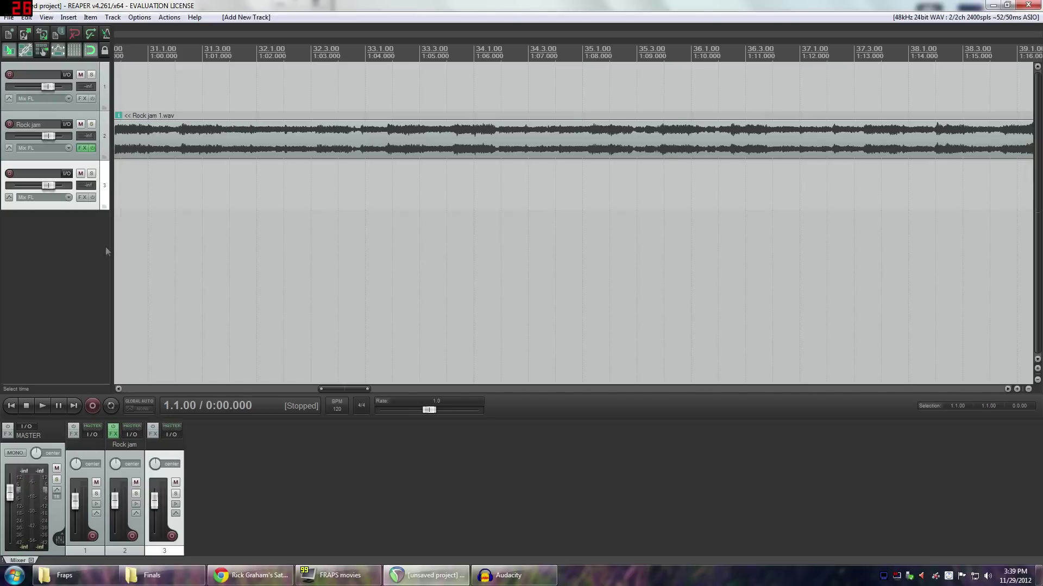
double_click(60, 240)
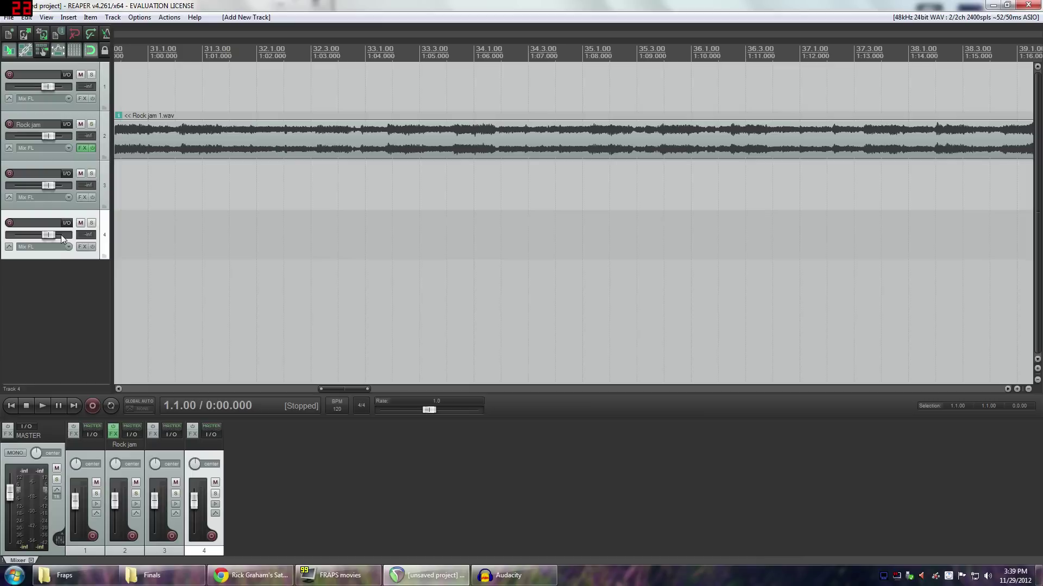
double_click(60, 279)
click(38, 164)
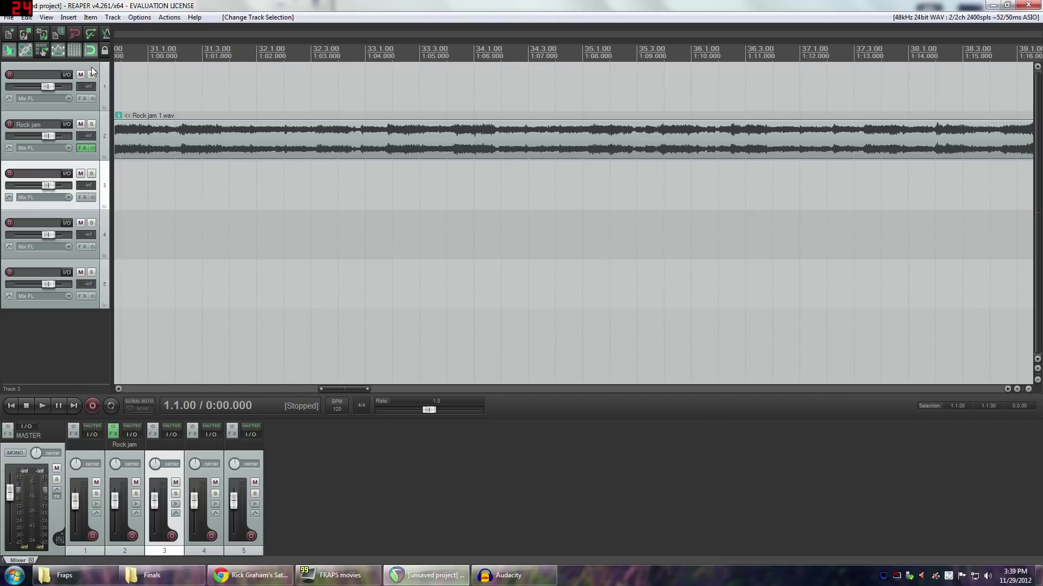
Step: Name tracks 3–5 Rhythm Guitar, Bass and Lead Guitar in the mixer
double_click(164, 444)
key(Return)
double_click(201, 444)
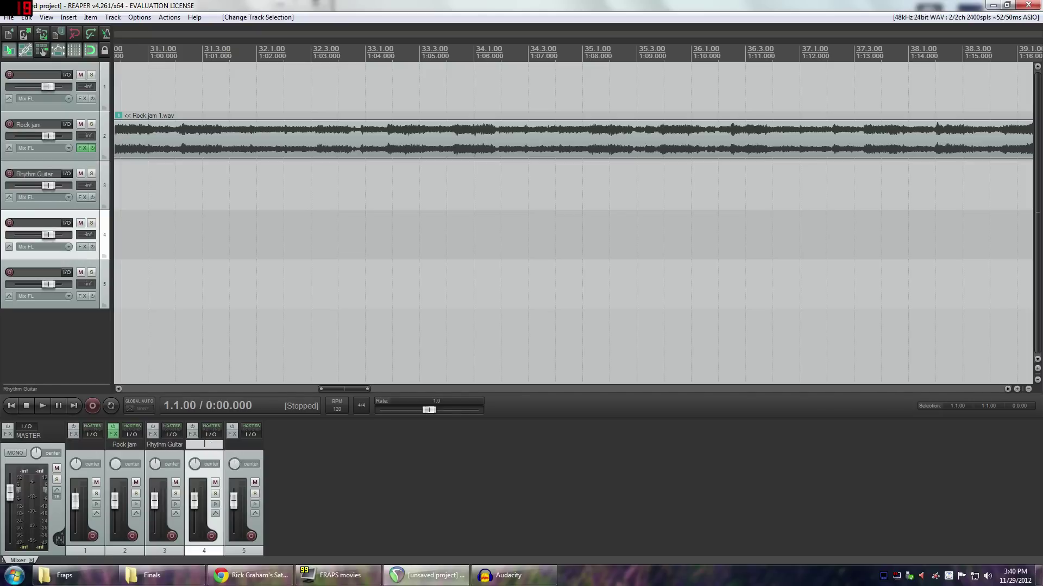
text(Bass)
key(Tab)
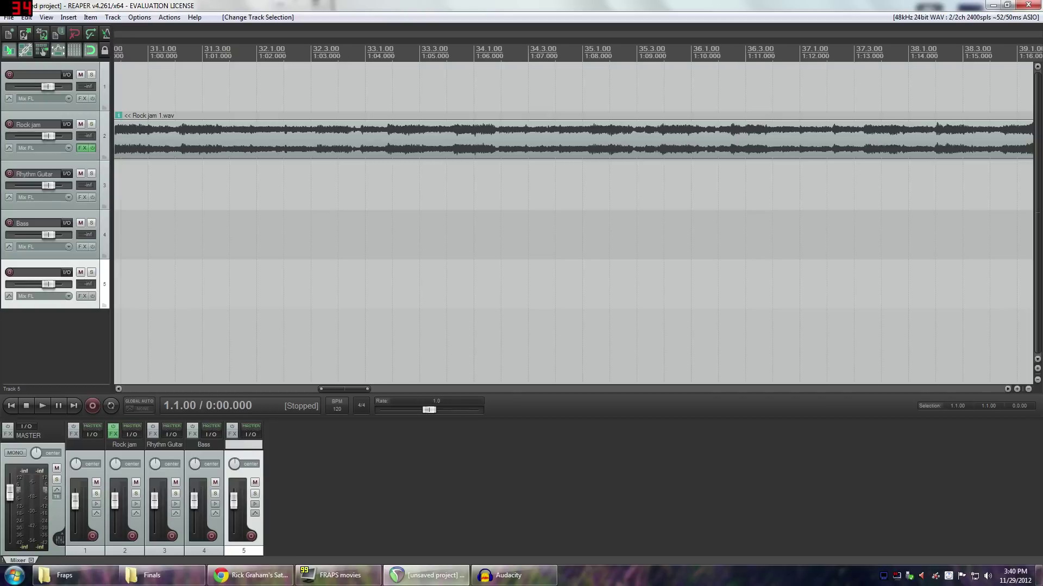
key(Return)
Step: Rename the first track to 'Drum Track' and remove the Rock jam track
click(116, 444)
double_click(85, 444)
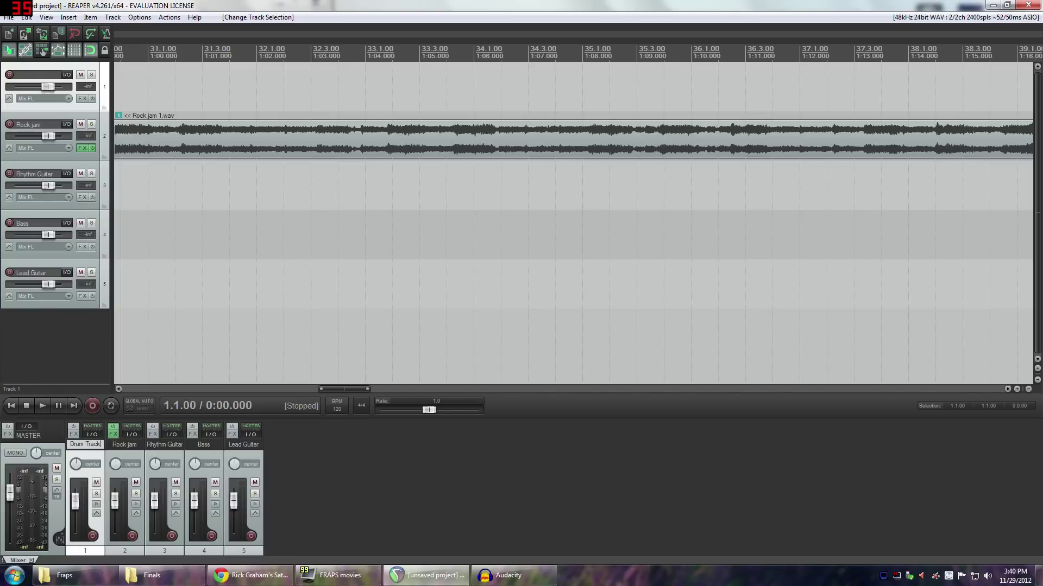
text(Drum Track)
key(Return)
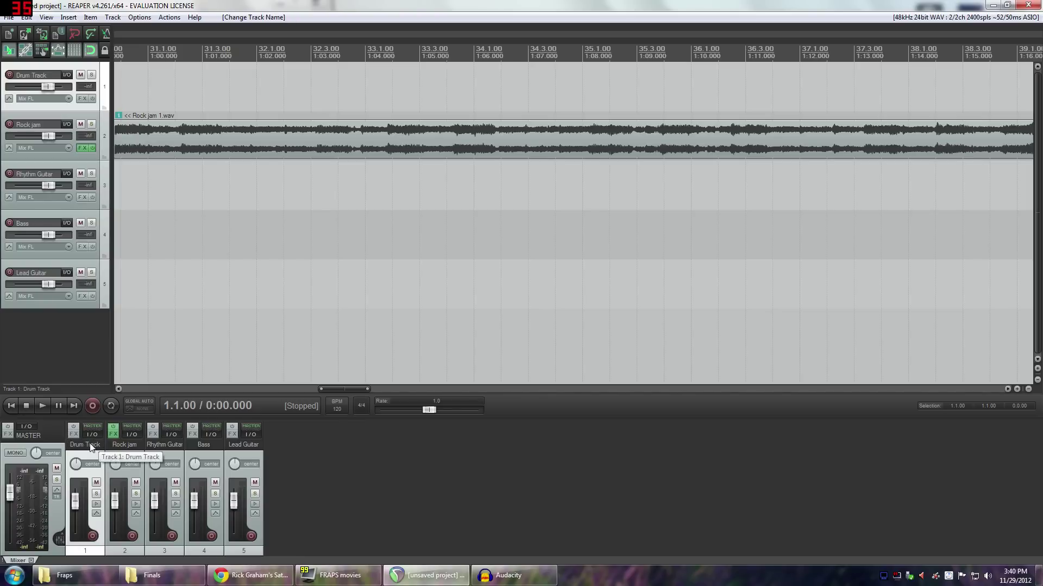
right_click(124, 449)
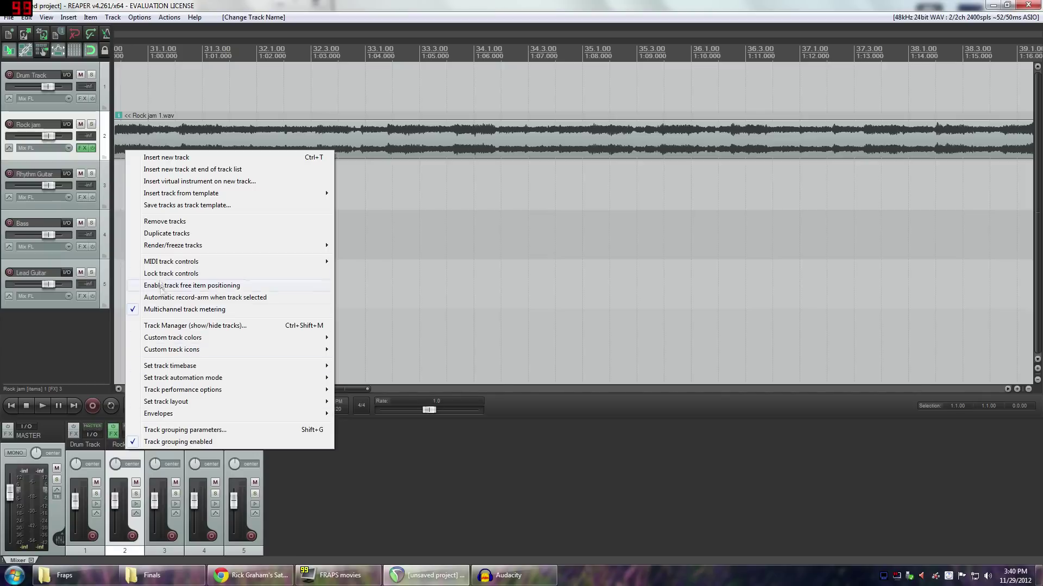
click(162, 221)
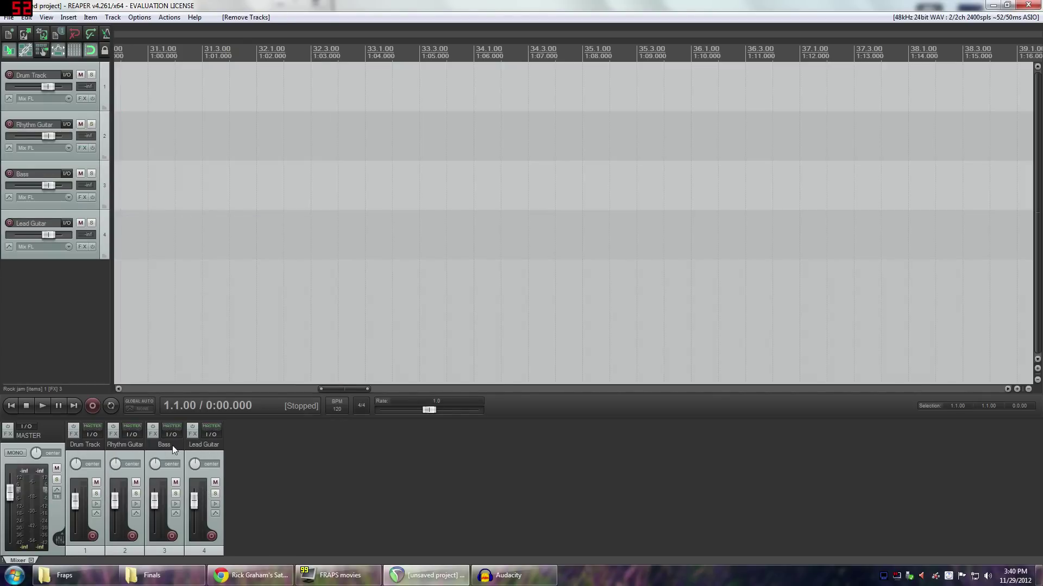
mouse_move(133, 448)
mouse_down()
mouse_move(77, 446)
mouse_move(146, 454)
mouse_move(136, 453)
mouse_up()
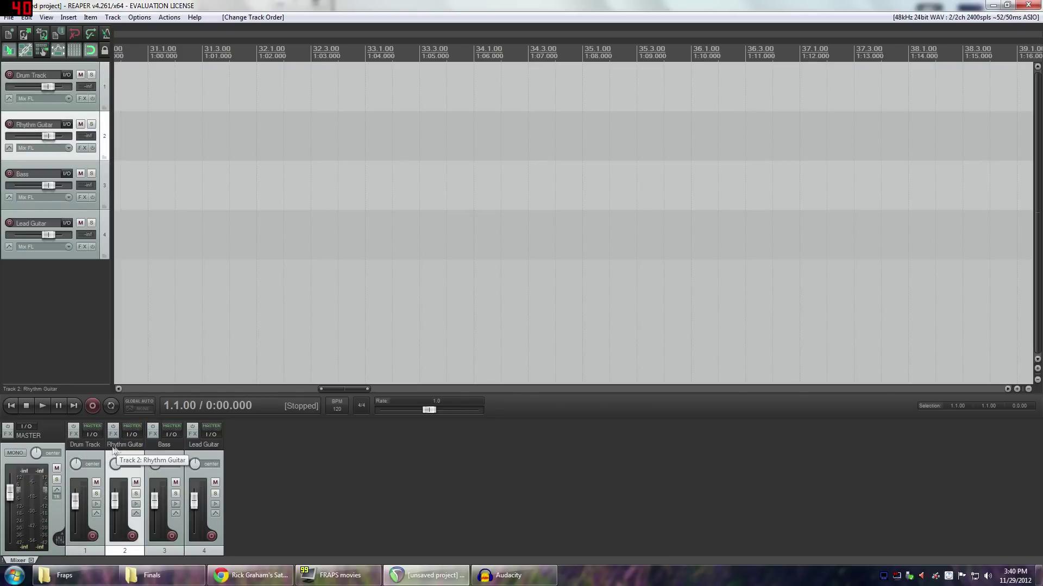
Step: Add two new tracks and name them Snare and Kick
double_click(305, 463)
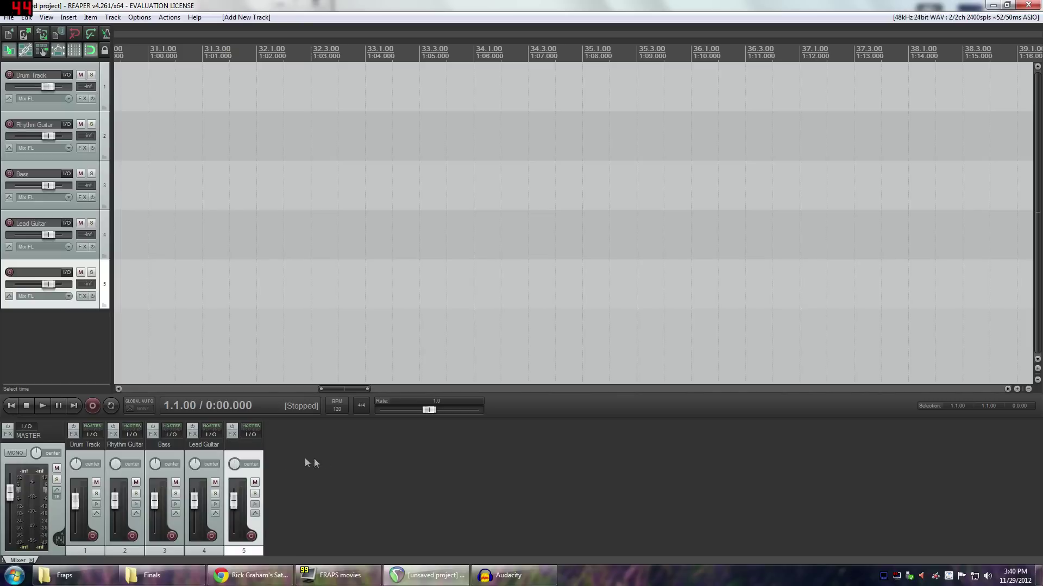
double_click(298, 457)
double_click(244, 443)
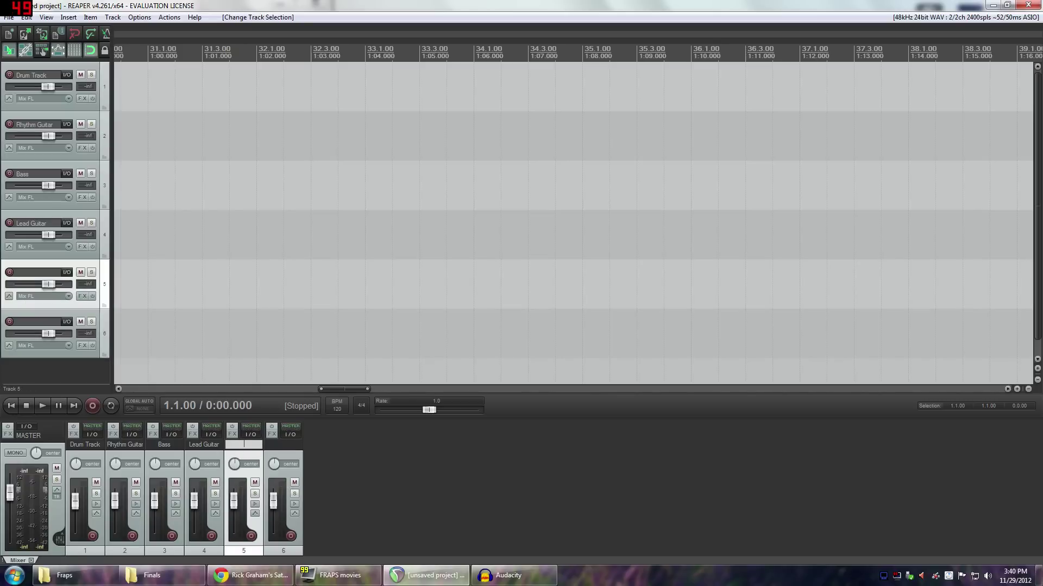
text(Snare)
key(Tab)
text(Kic)
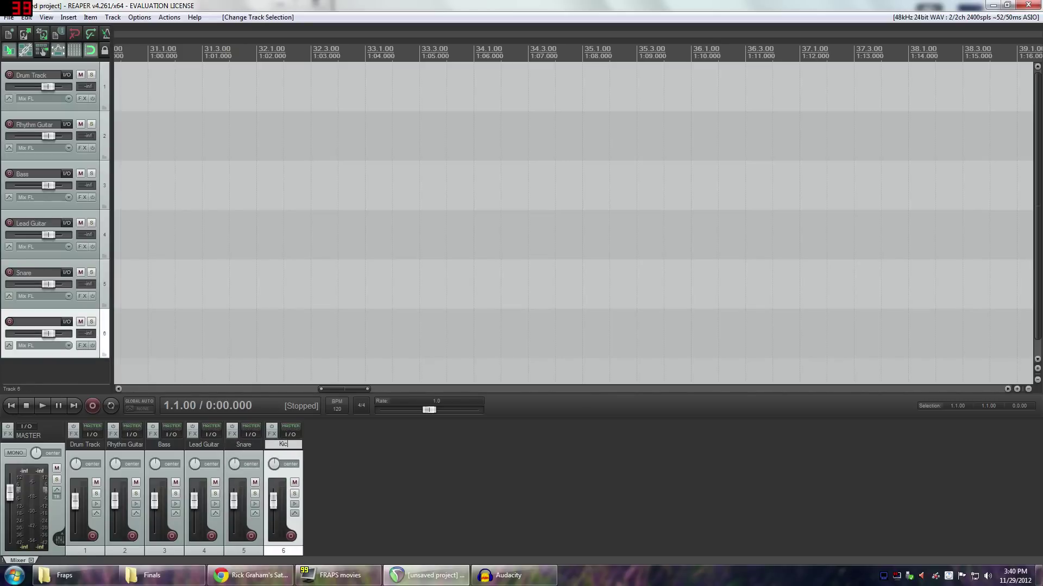
text(k)
key(Return)
Step: Move Snare and Kick so they sit directly under Drum Track
click(231, 449)
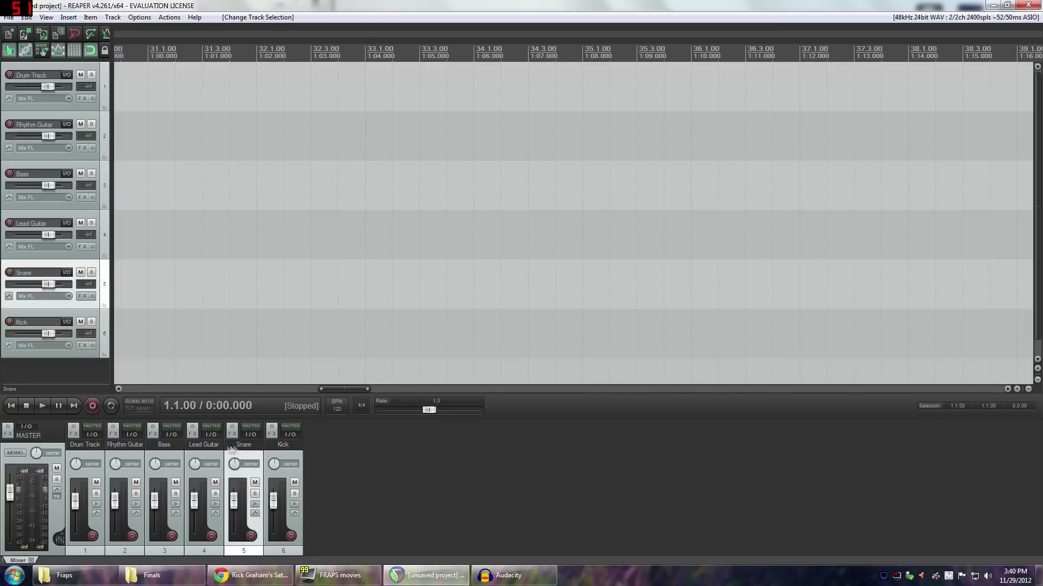
drag(231, 450, 111, 448)
drag(283, 449, 147, 449)
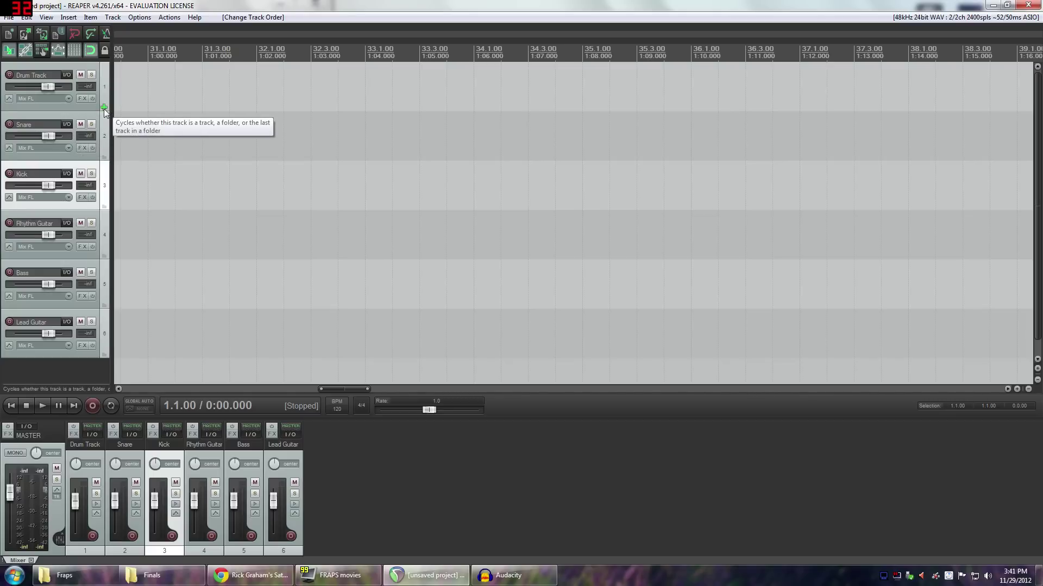
Step: Turn Drum Track into a folder and set Kick as its last track
click(103, 108)
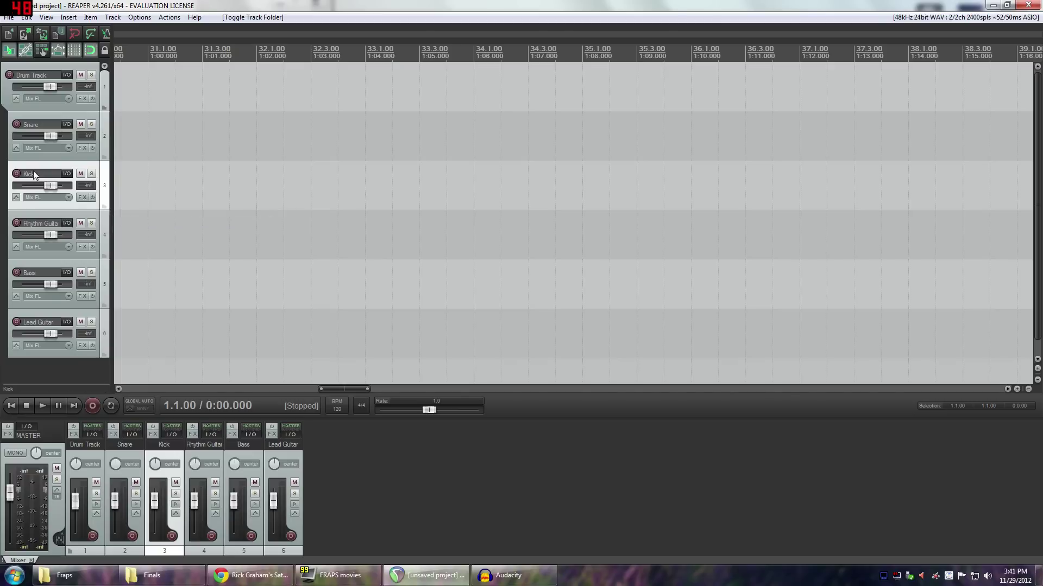
click(105, 205)
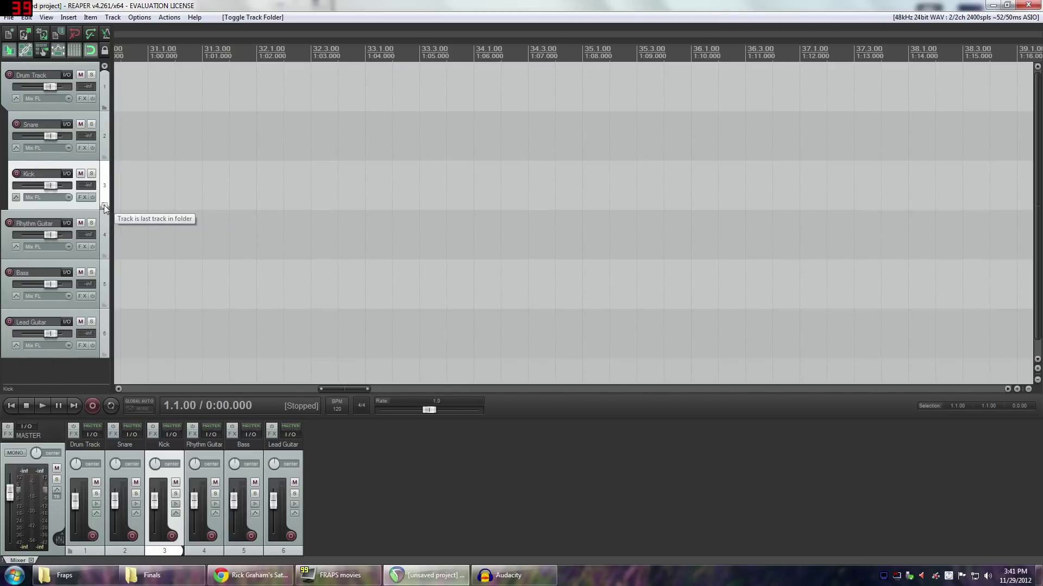
click(104, 204)
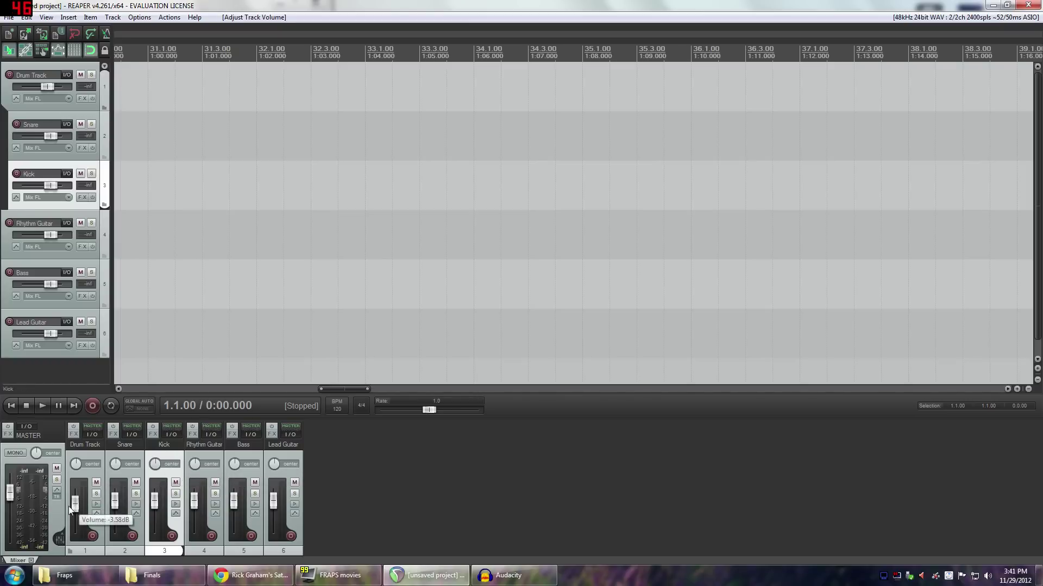
Step: Set Drum Track's volume to about -1.27 dB and add Electri-Q to its effects
scroll(76, 500, down, 5)
scroll(76, 502, up, 5)
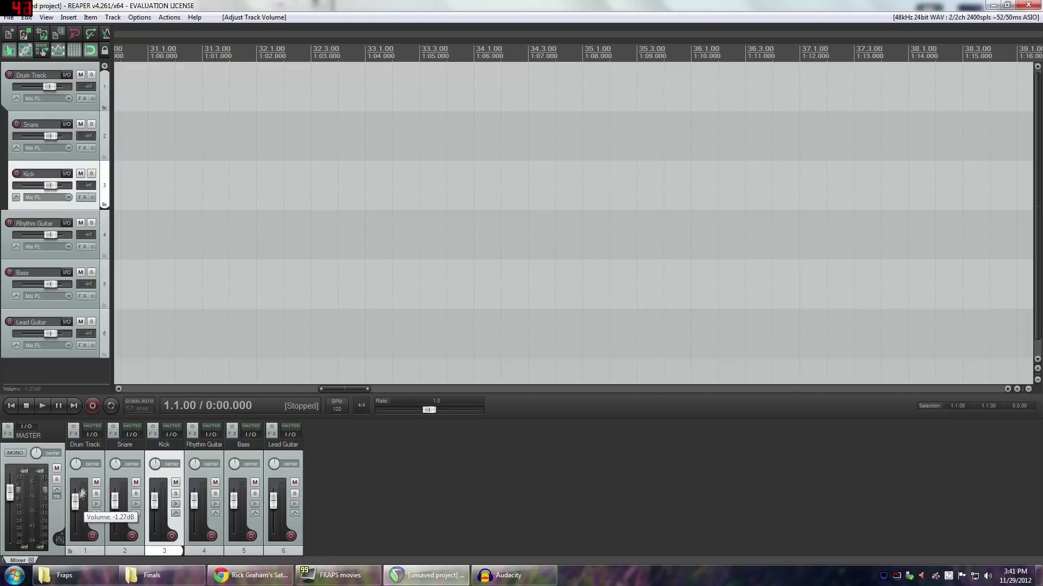
click(74, 434)
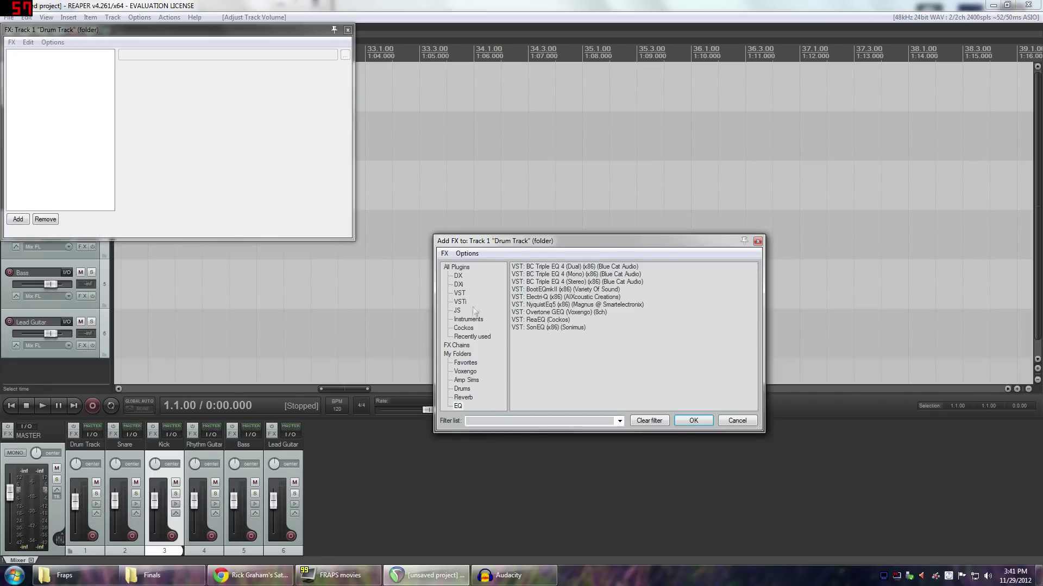
double_click(553, 300)
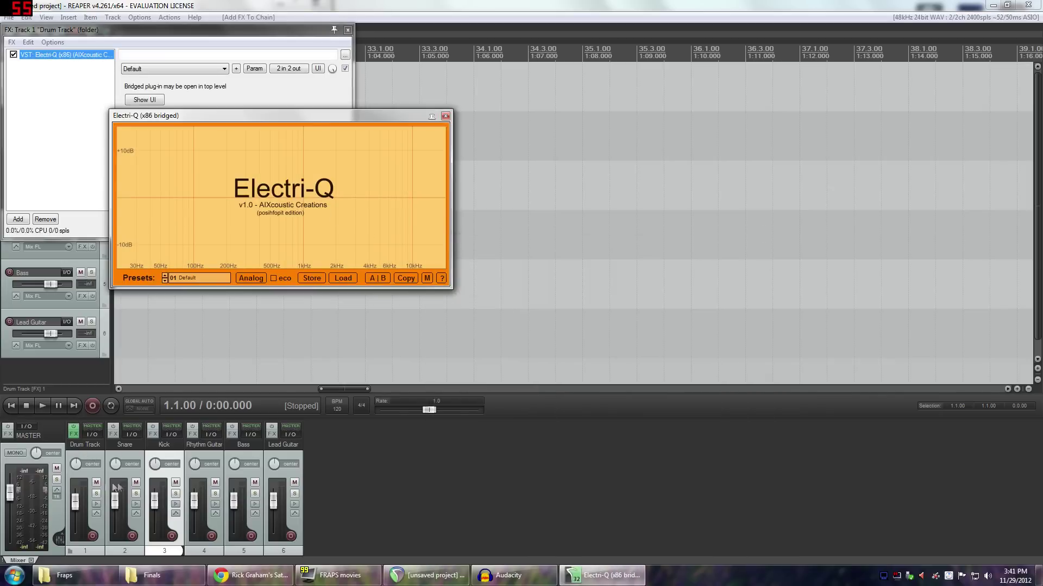
scroll(115, 487, up, 1)
click(445, 115)
click(347, 29)
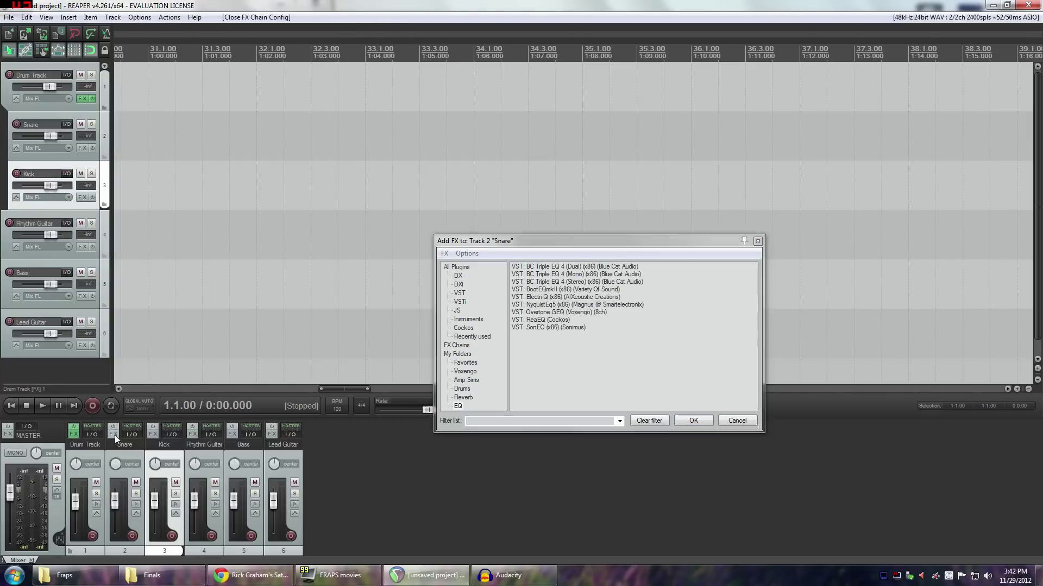
Step: Add the Electri-Q equalizer to the Snare track's effects
double_click(539, 297)
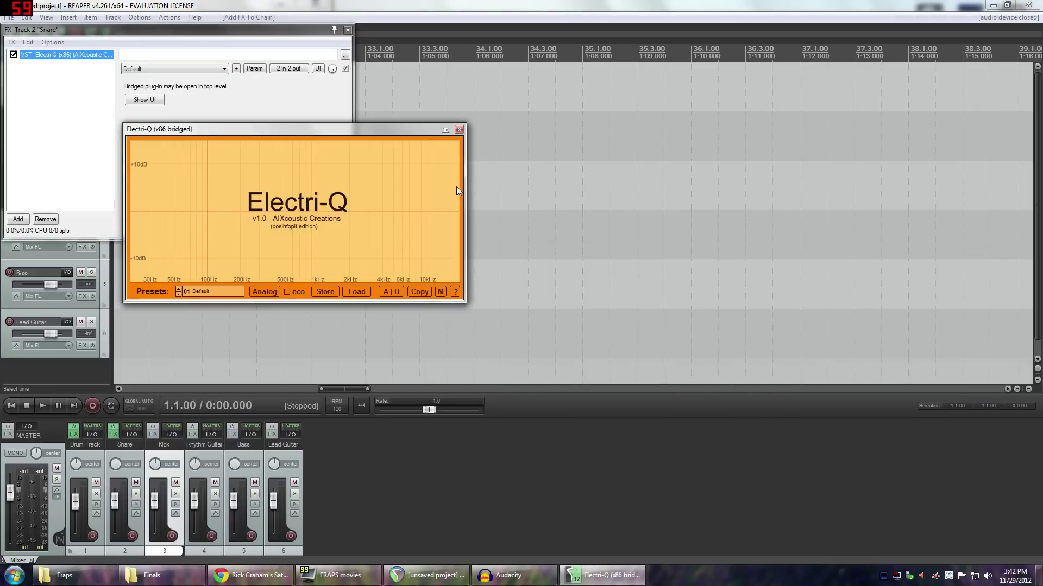
click(458, 130)
click(347, 29)
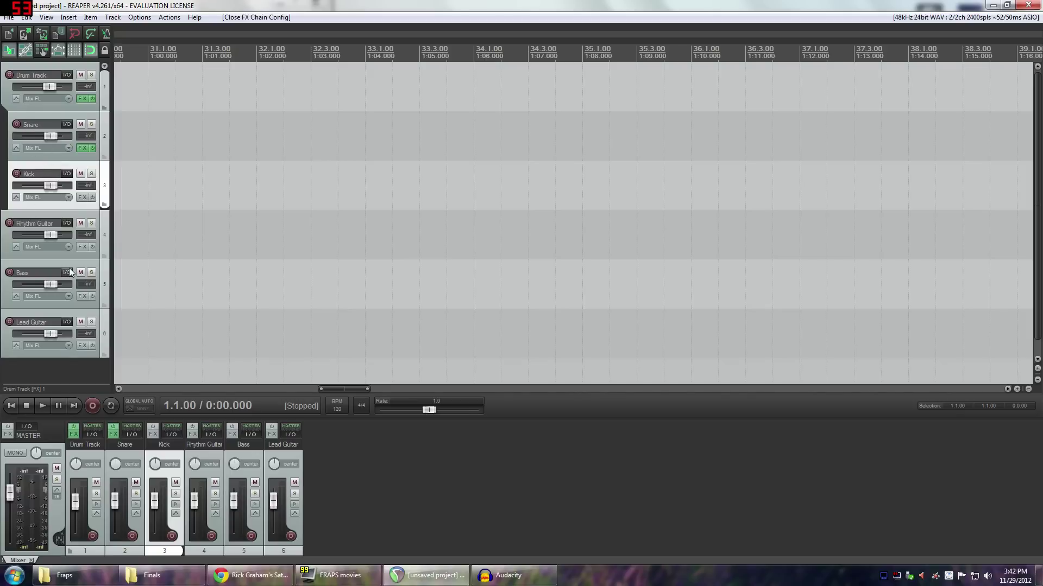
Step: Add two new tracks named Rhythm R and Rhythm L
double_click(393, 503)
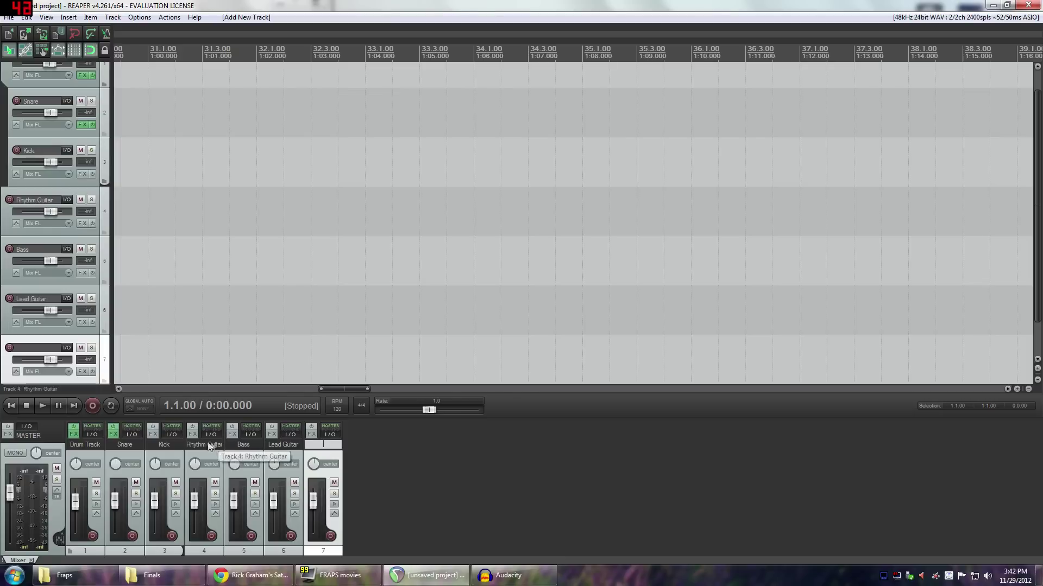
text(Rh)
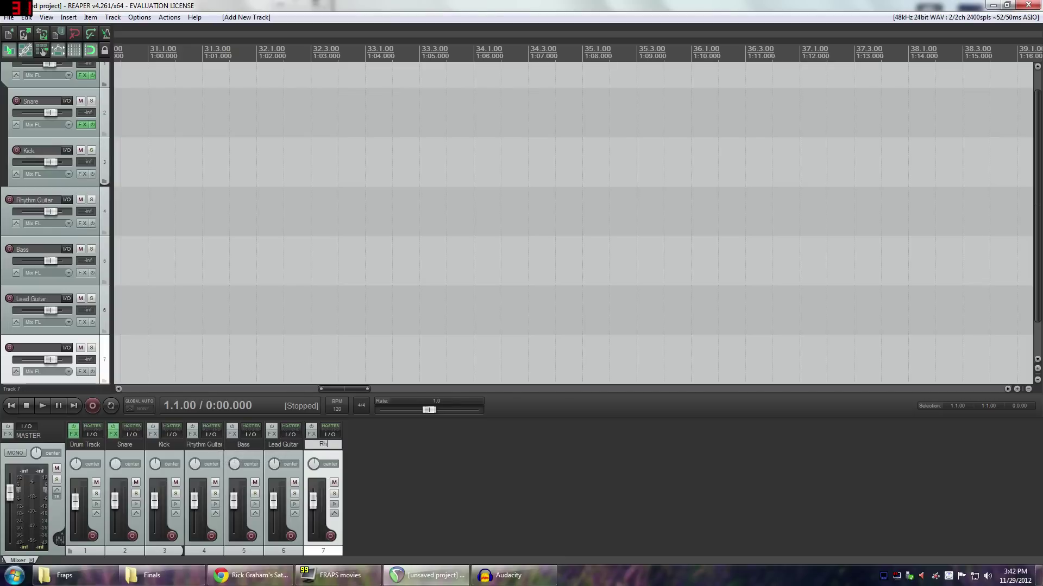
text(ythm R)
key(Return)
double_click(351, 444)
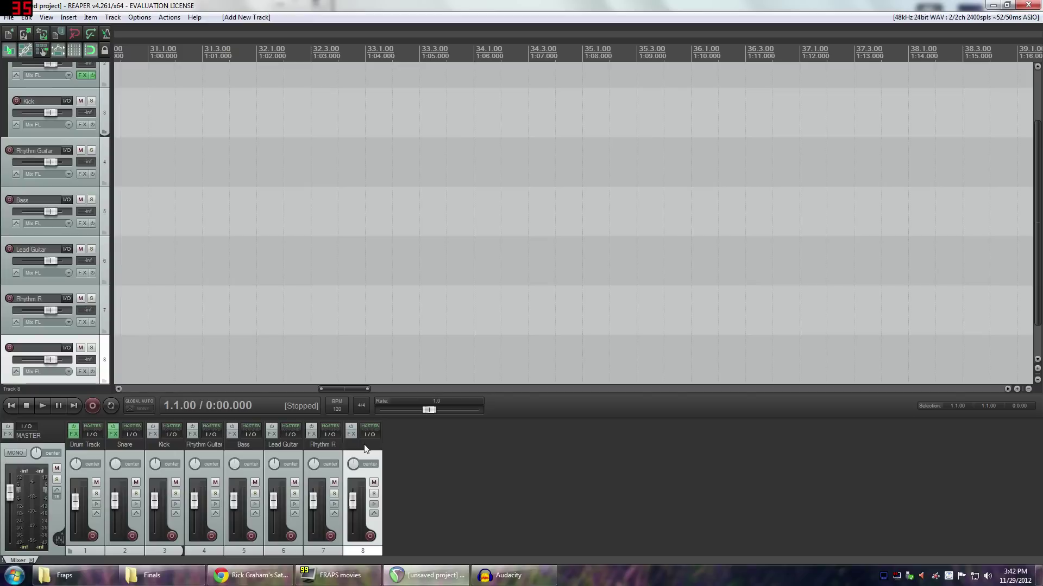
double_click(365, 448)
text(Rhythm L)
key(Return)
Step: Move Rhythm L and Rhythm R under Rhythm Guitar and make it a folder ending at Rhythm R
drag(325, 449, 234, 454)
drag(369, 445, 232, 446)
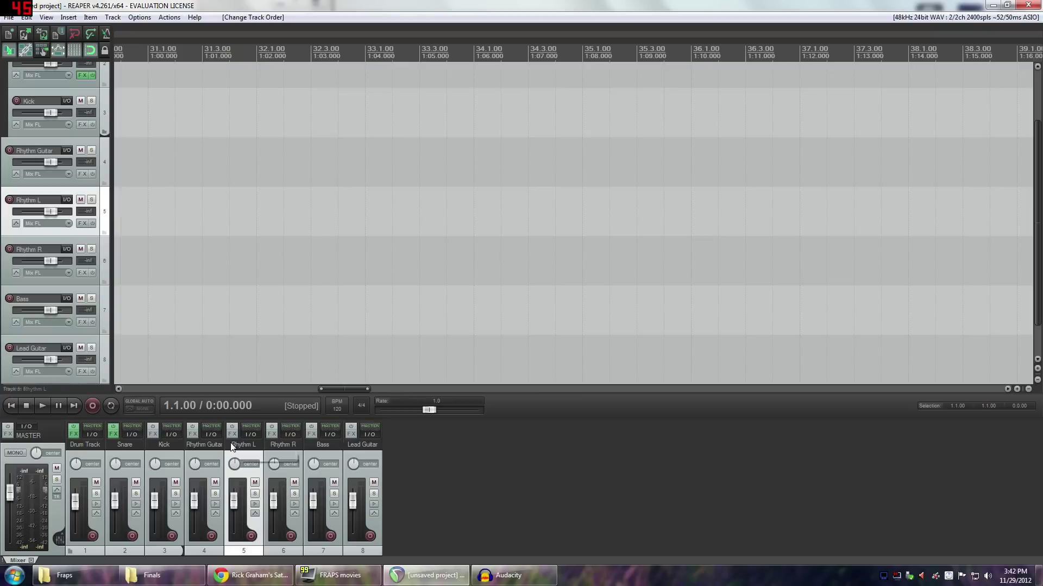
click(104, 184)
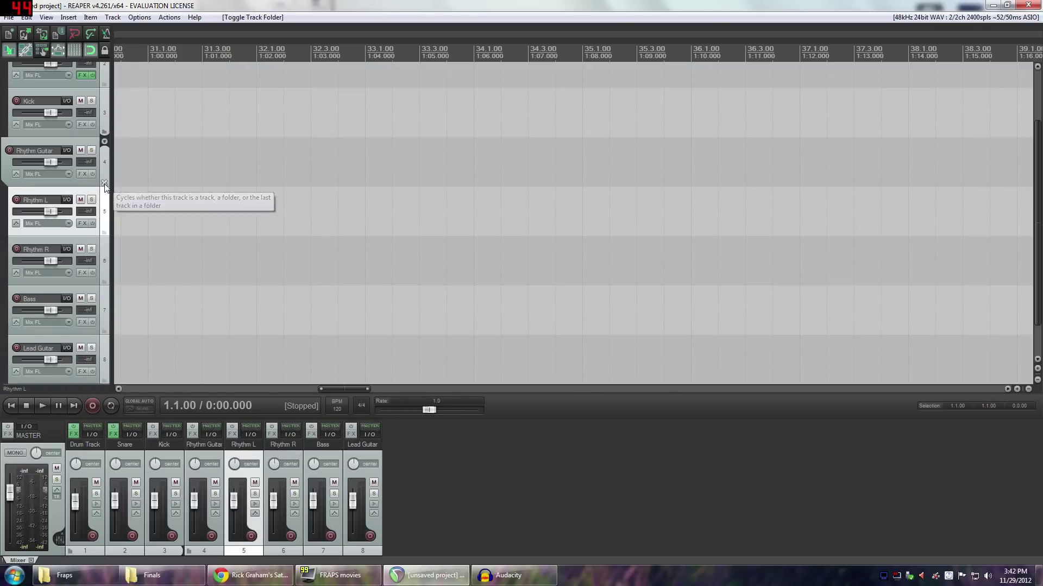
click(103, 281)
click(103, 281)
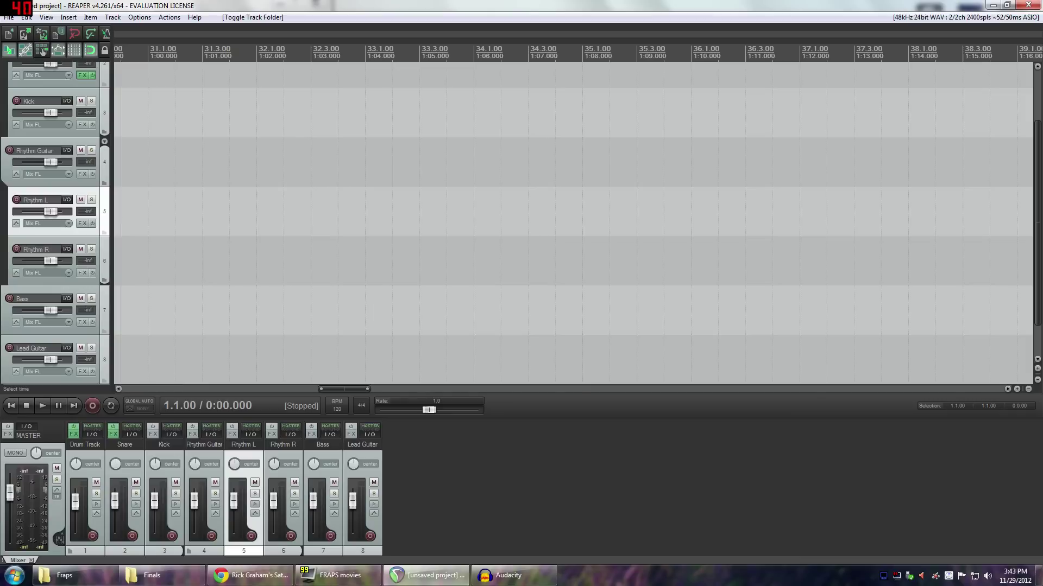
Step: Tap the project tempo to 107 BPM and lower the playback rate to 0.8695
click(338, 403)
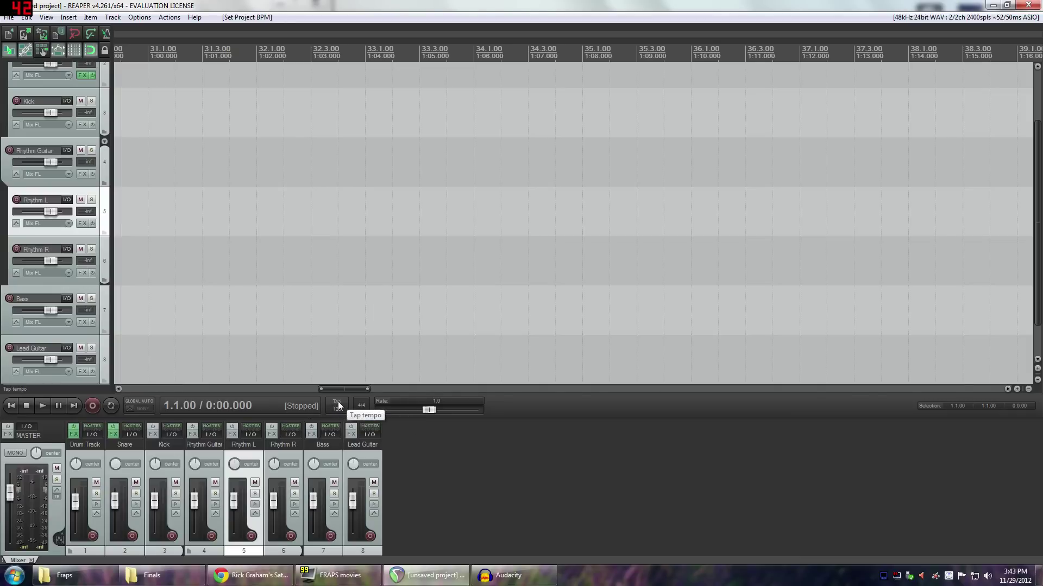
click(338, 403)
click(337, 403)
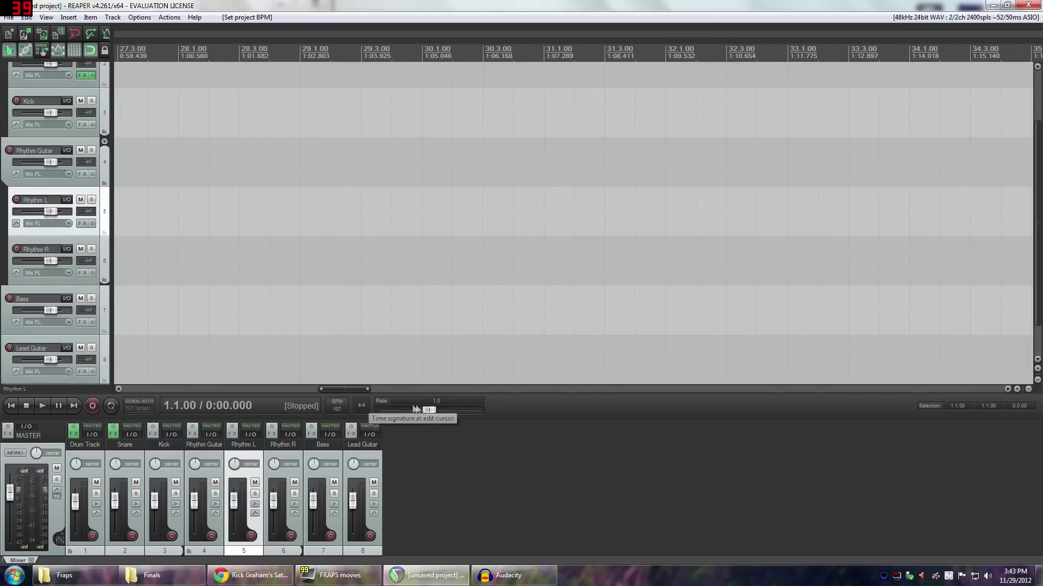
drag(430, 409, 430, 412)
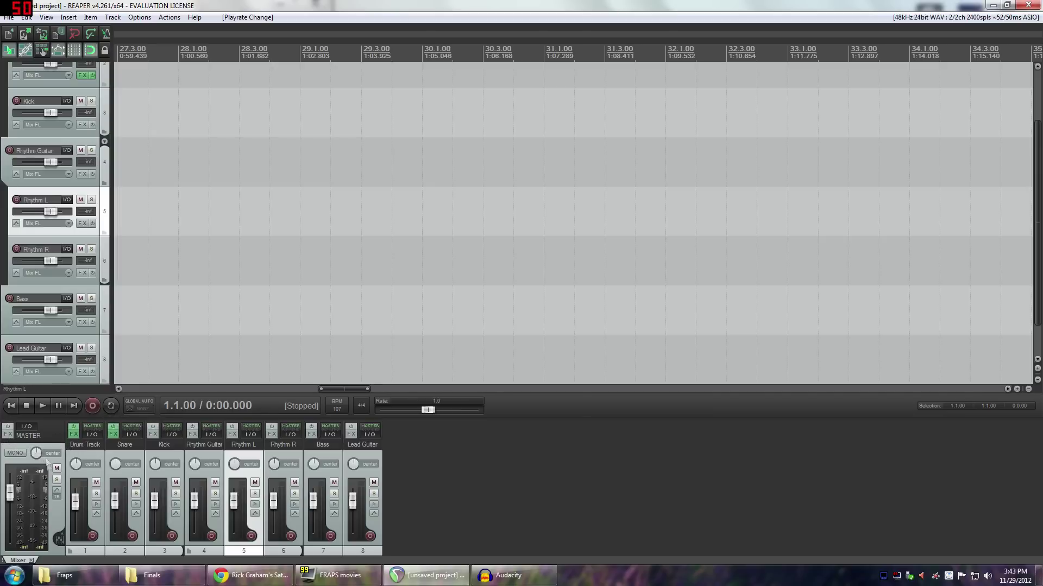
Step: Check the master effects chain without adding anything, then lower master volume to -4.62 dB
click(8, 435)
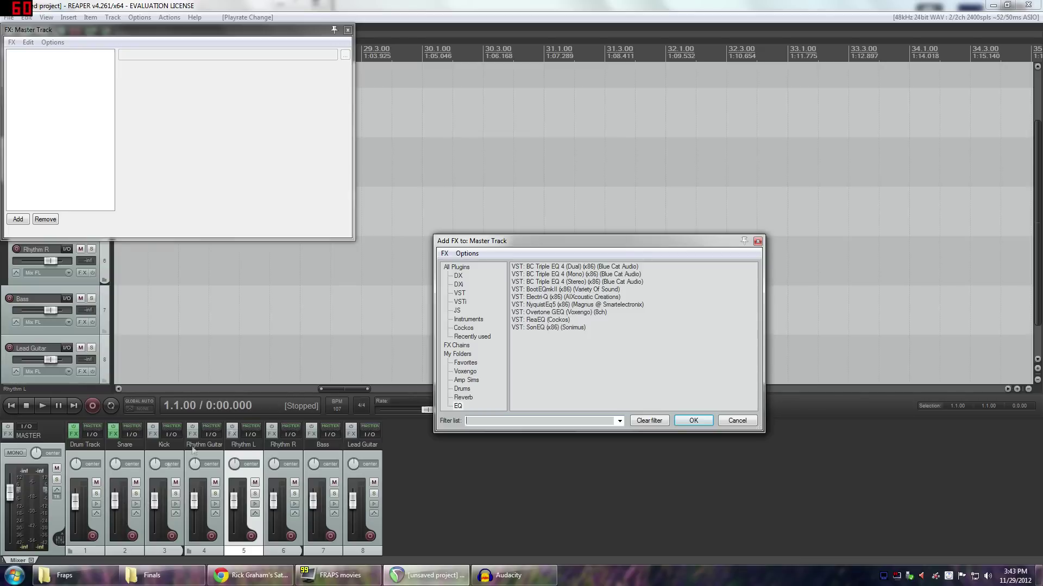
click(757, 241)
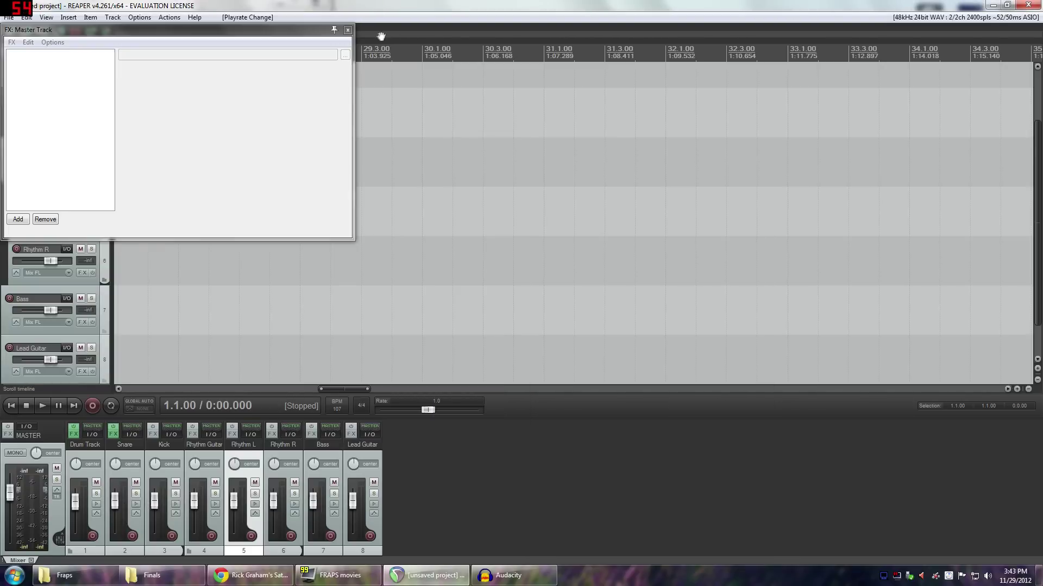
click(347, 30)
drag(10, 492, 9, 501)
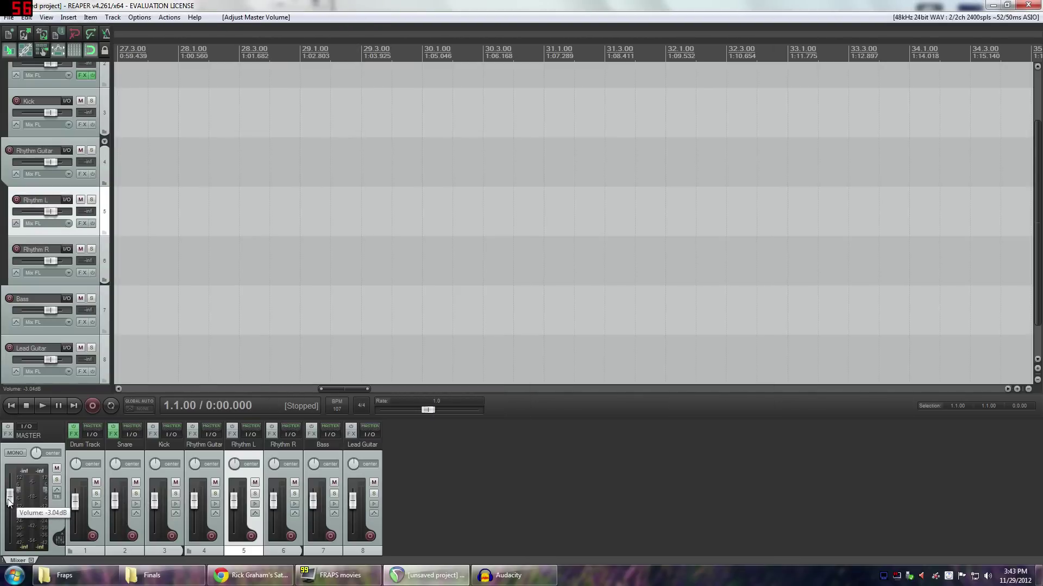
Step: Switch the master output to mono (L+R) and bring up the File menu
scroll(9, 501, up, 5)
click(16, 454)
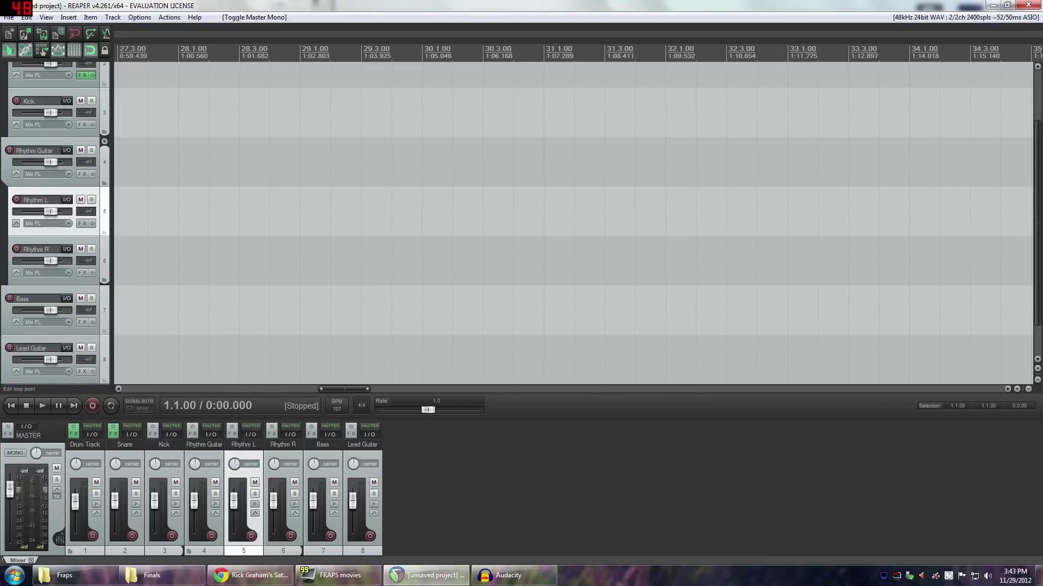
scroll(573, 222, up, 5)
scroll(574, 222, down, 8)
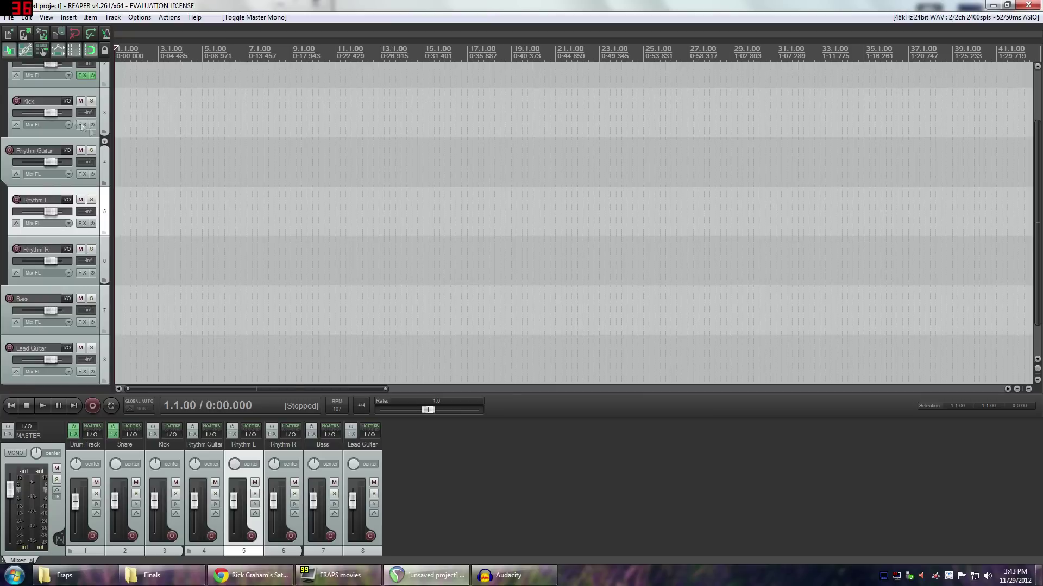
click(8, 17)
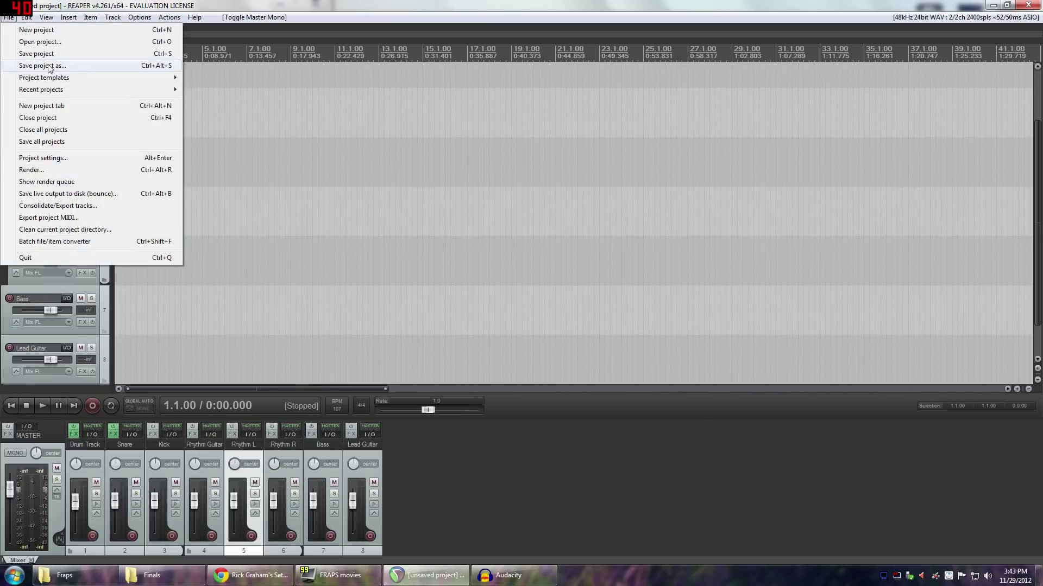
click(41, 170)
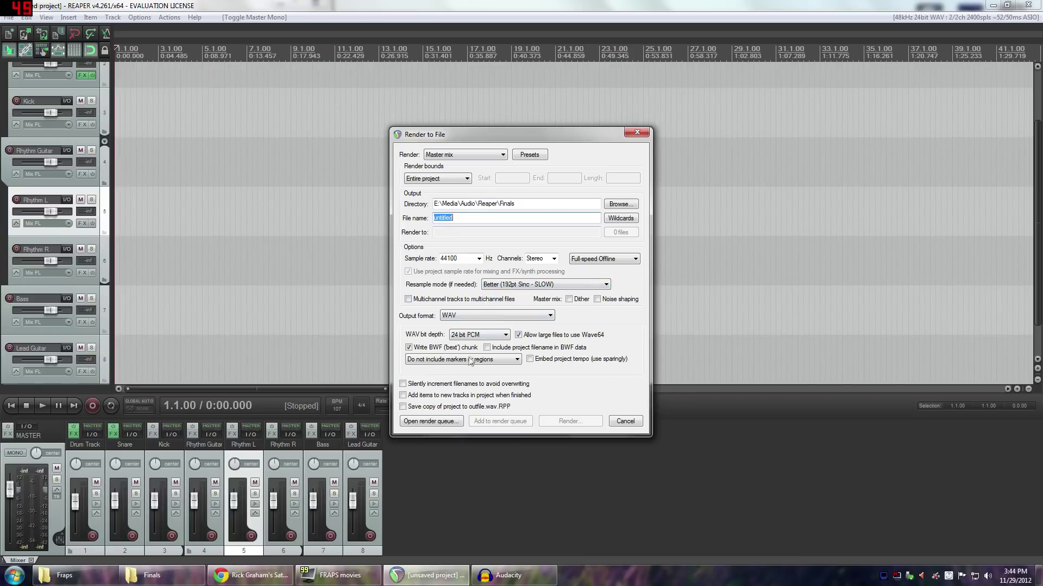
click(472, 315)
click(472, 313)
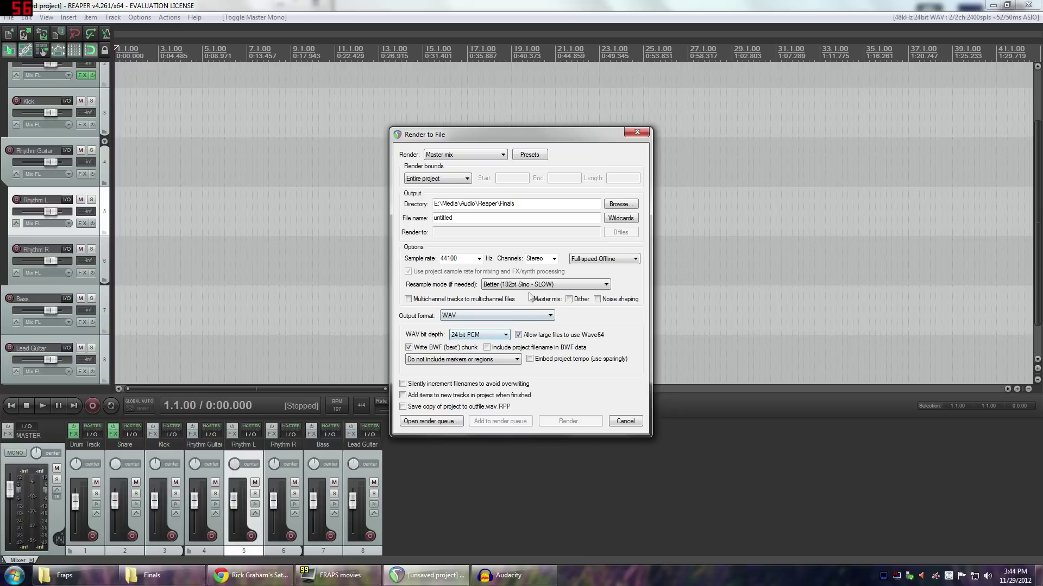
click(508, 286)
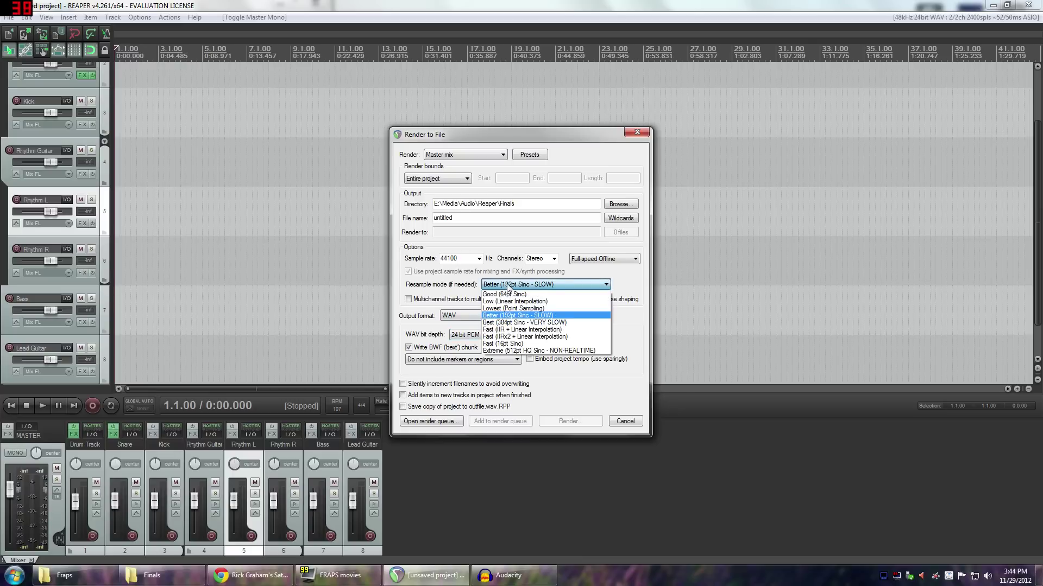
click(509, 285)
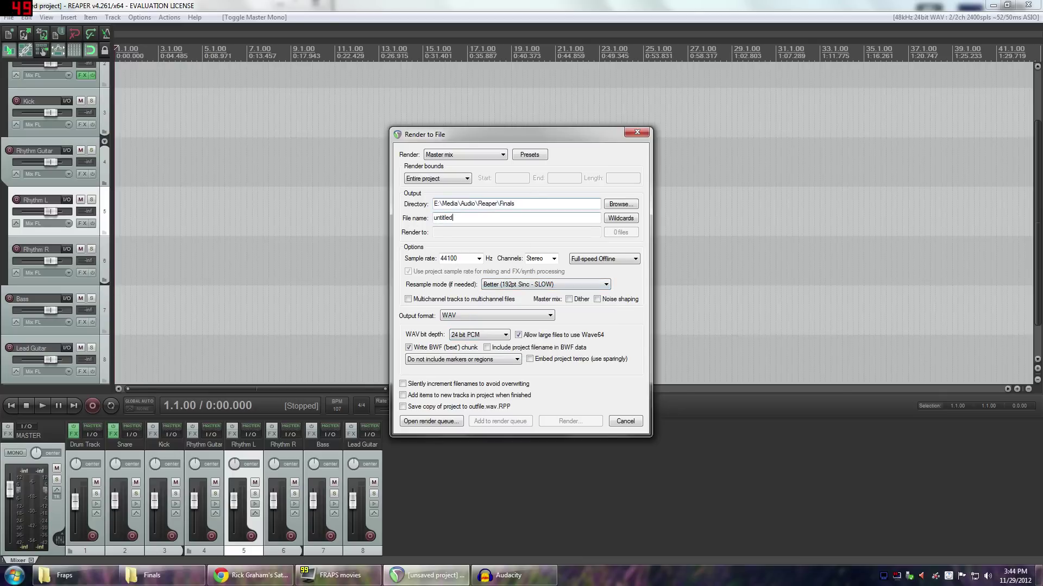
key(shift+Home)
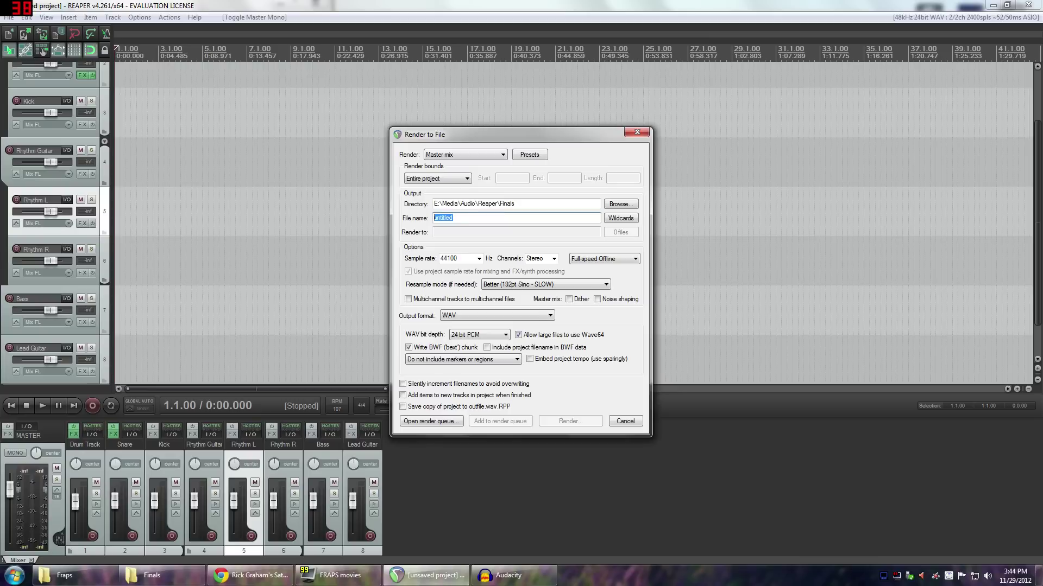
text(Track tes t1)
click(625, 421)
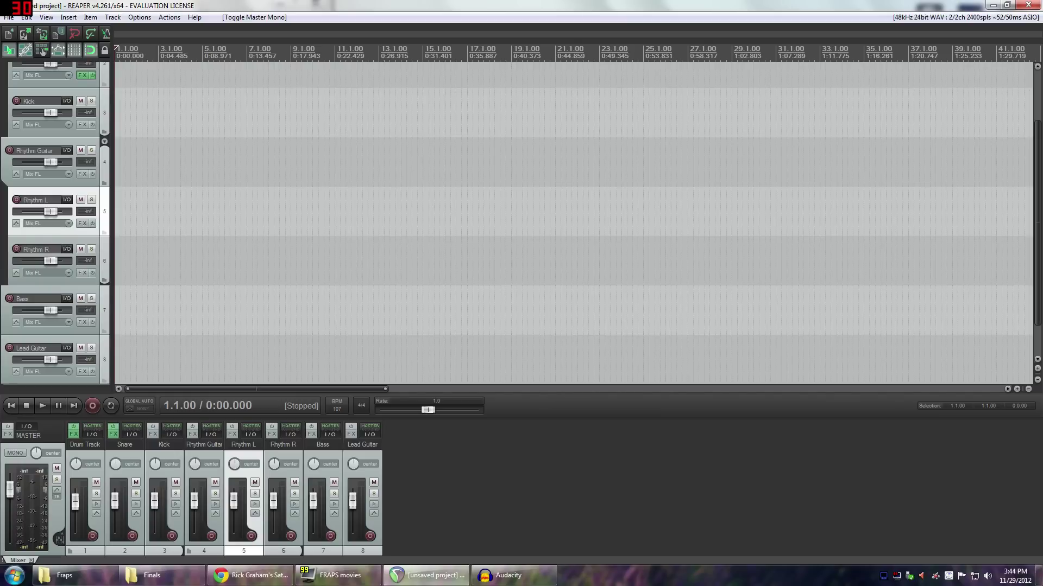
click(149, 19)
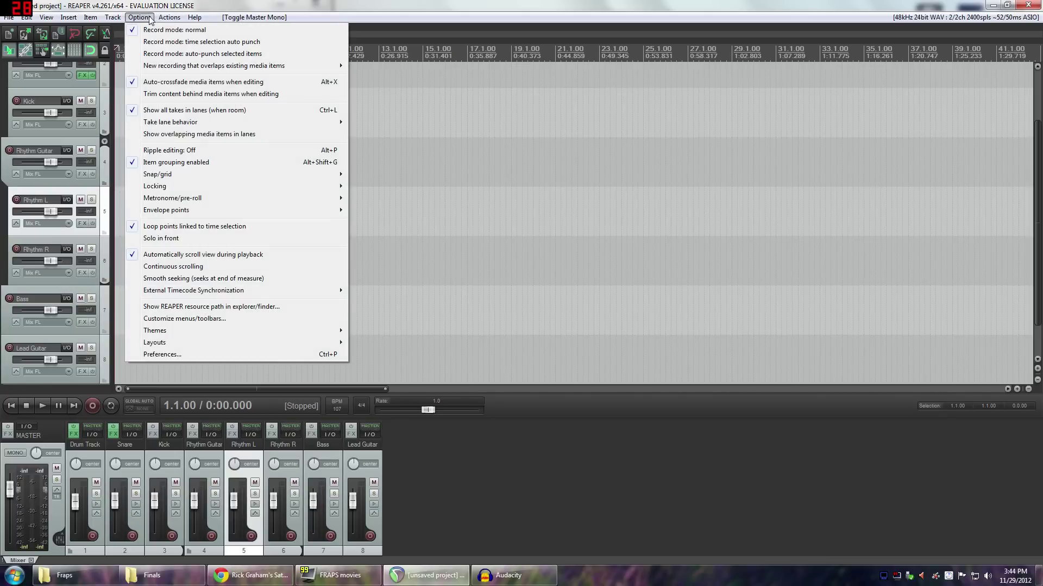
click(150, 19)
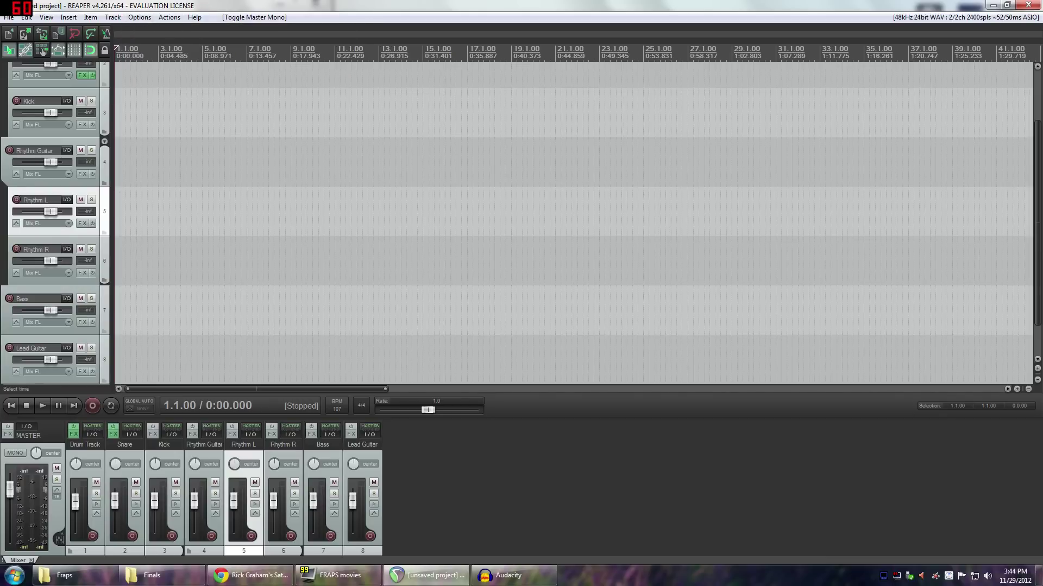
scroll(573, 217, up, 2)
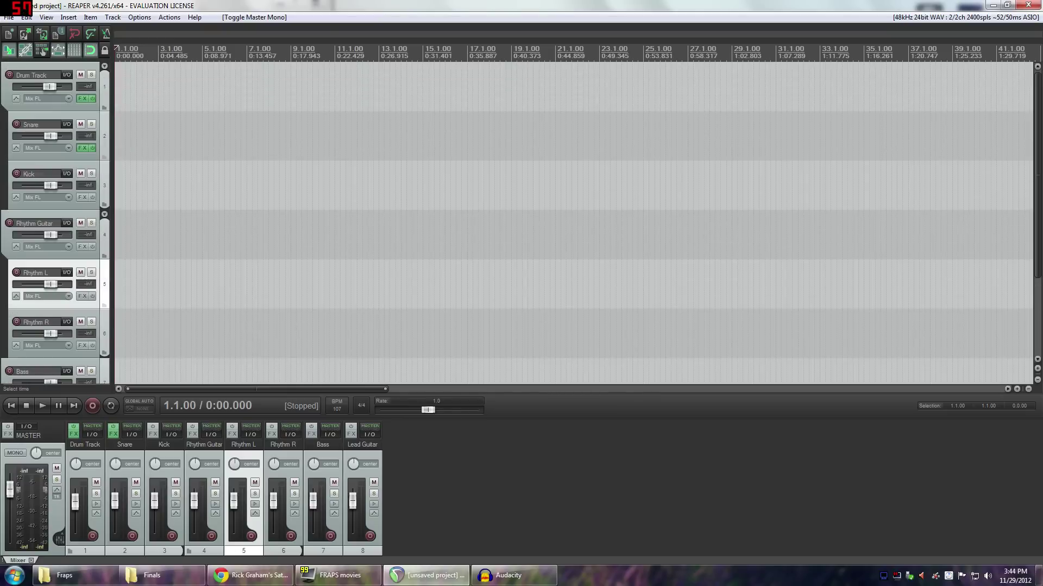